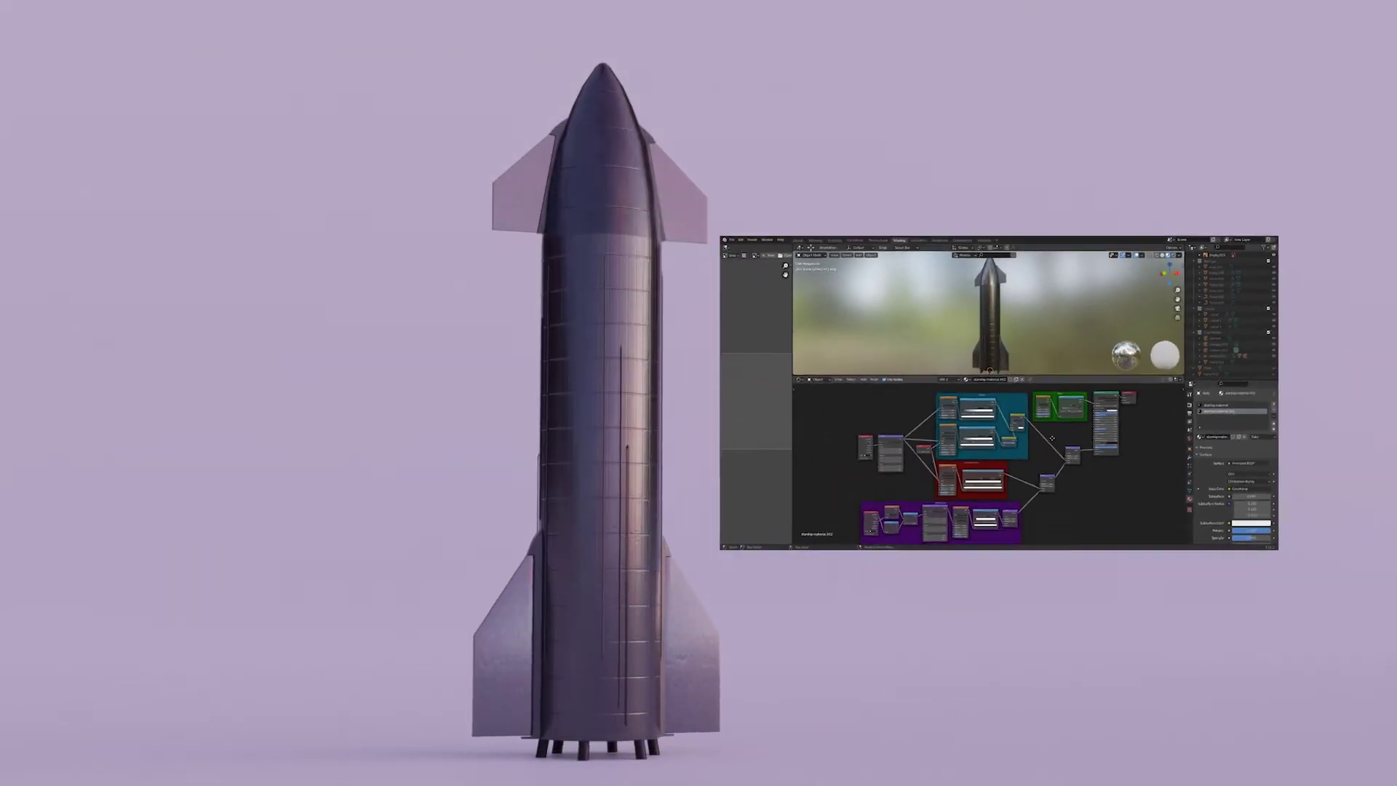
# Separate the nose section of the rocket body into its own object.
pyautogui.scroll(5, 1083, 426)
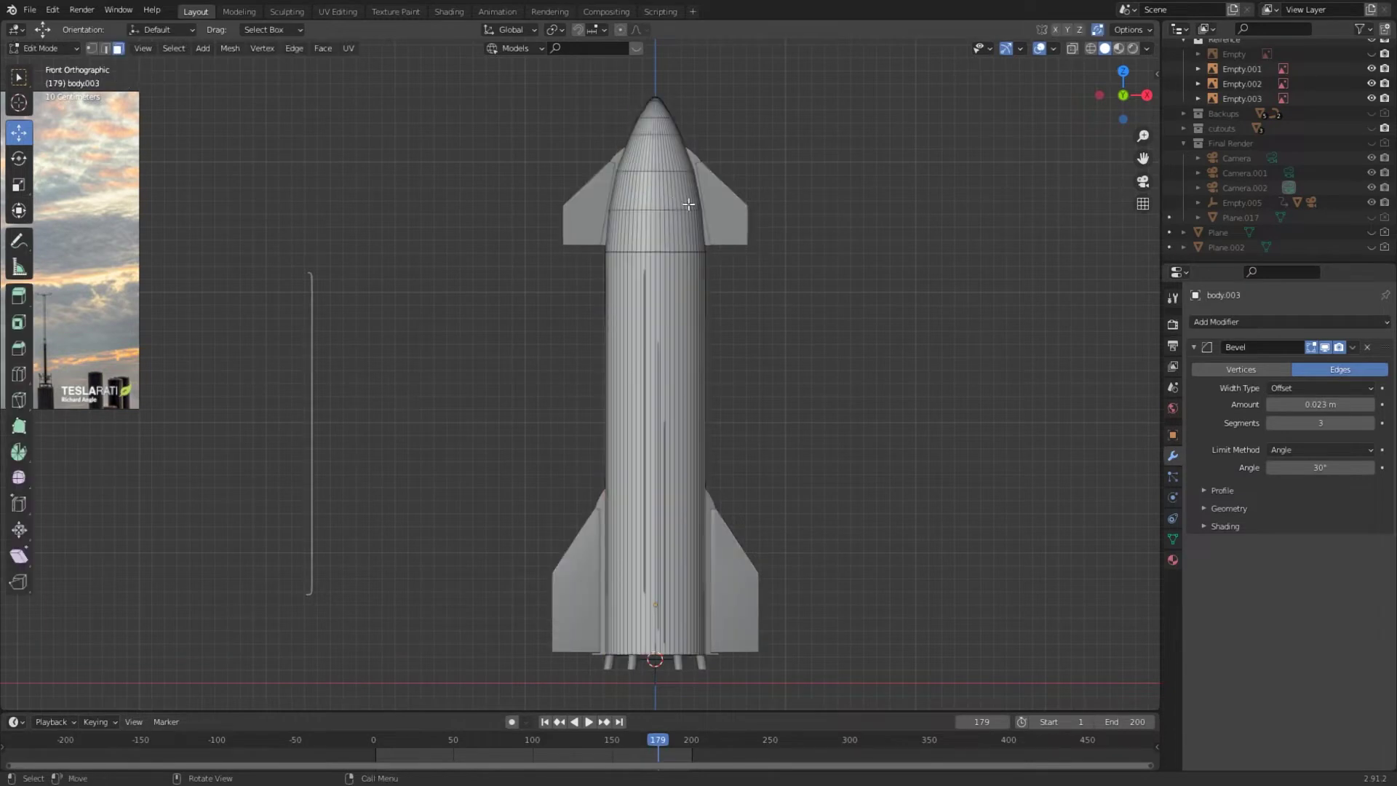
pyautogui.press('z')
pyautogui.click(619, 223)
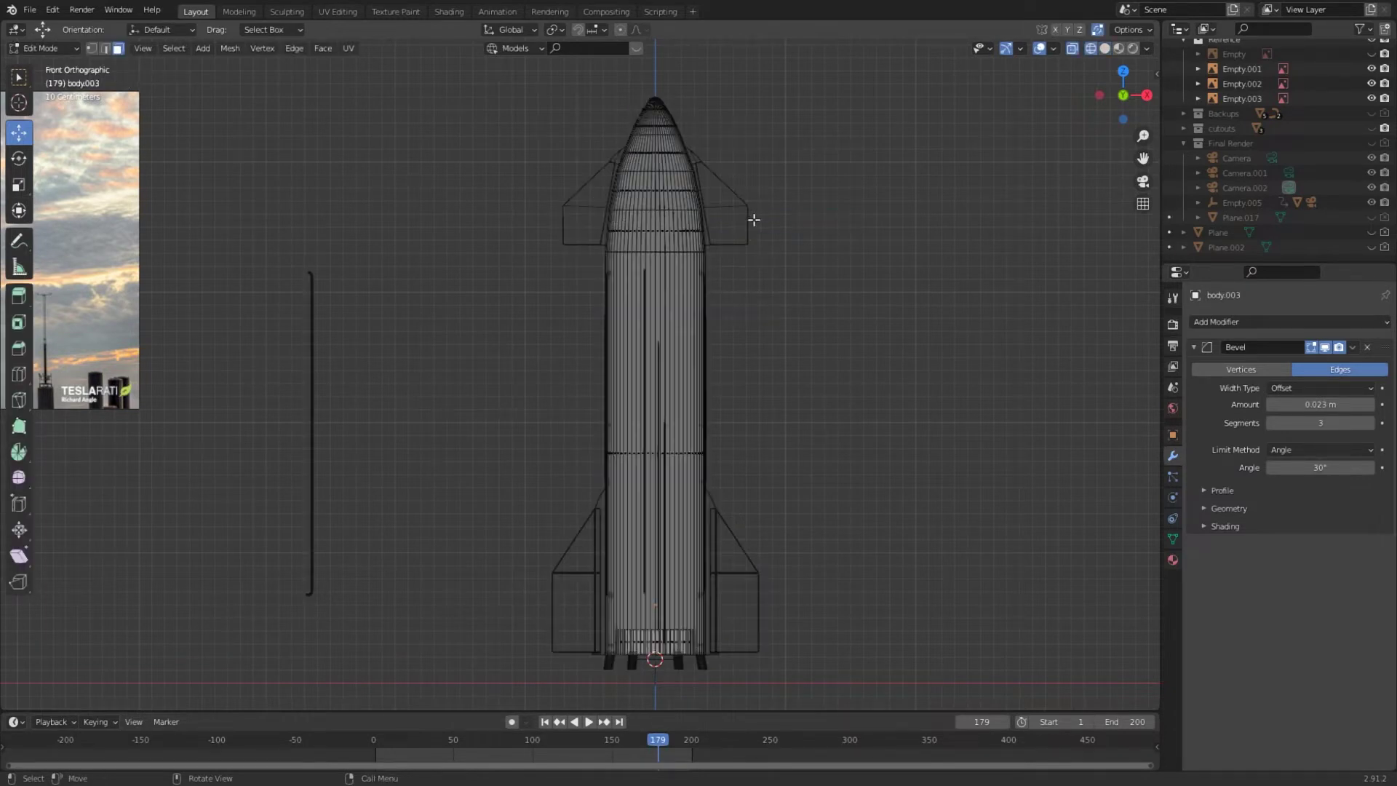
pyautogui.moveTo(550, 92); pyautogui.dragTo(780, 241)
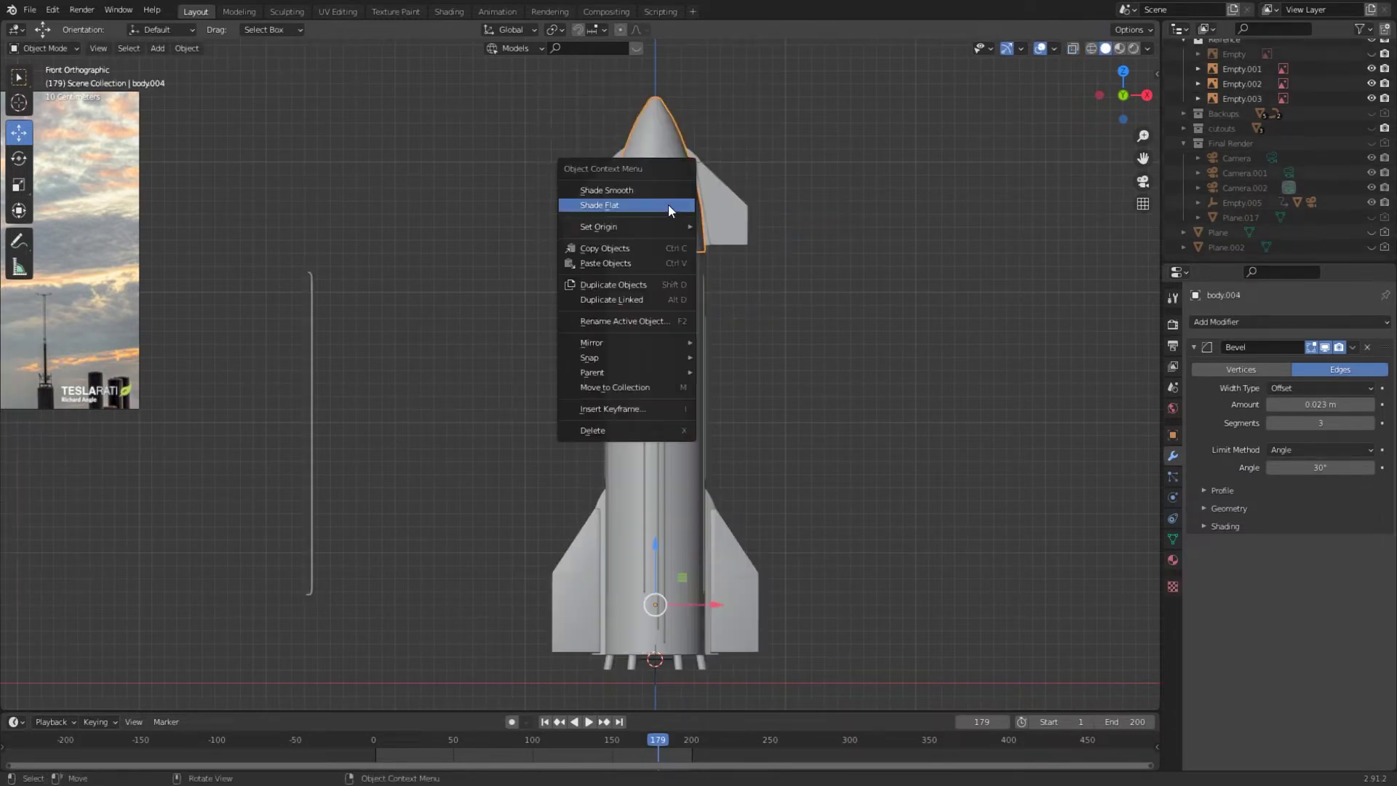
# Shade the nose section and the main body smooth, and enable Auto Smooth on the main body's normals.
pyautogui.click(641, 187)
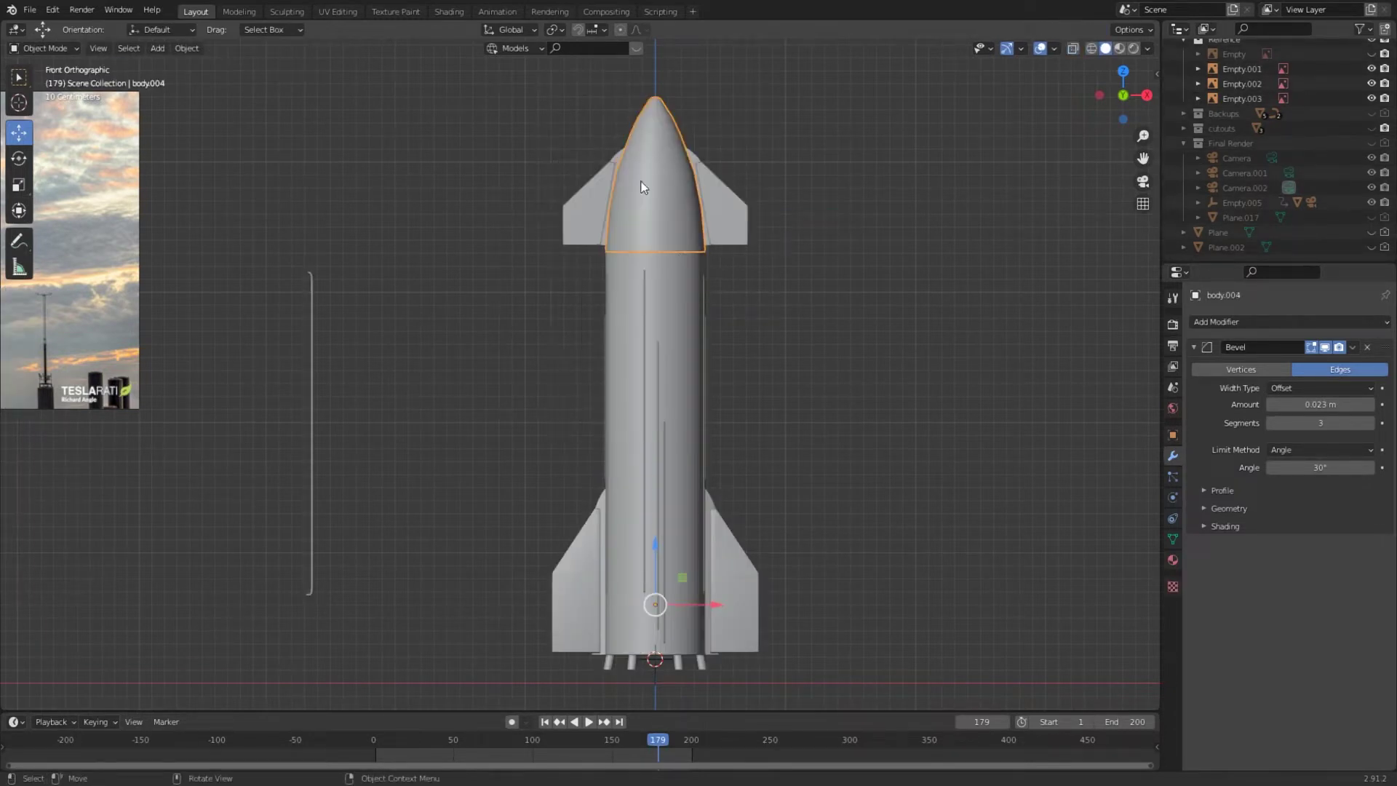
pyautogui.click(680, 263)
pyautogui.rightClick(679, 263)
pyautogui.click(682, 265)
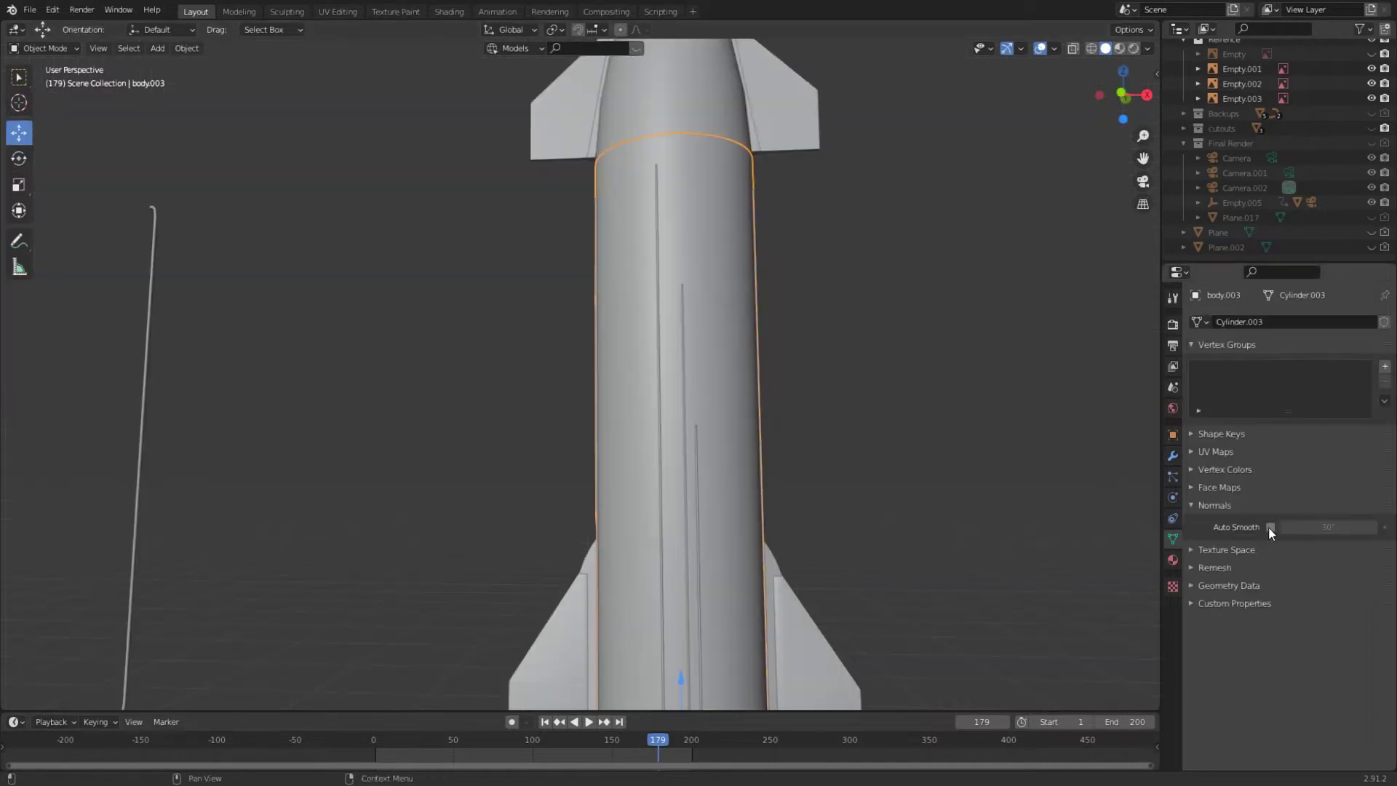
pyautogui.click(1271, 527)
pyautogui.moveTo(830, 299); pyautogui.dragTo(824, 338, button='middle')
pyautogui.click(717, 190)
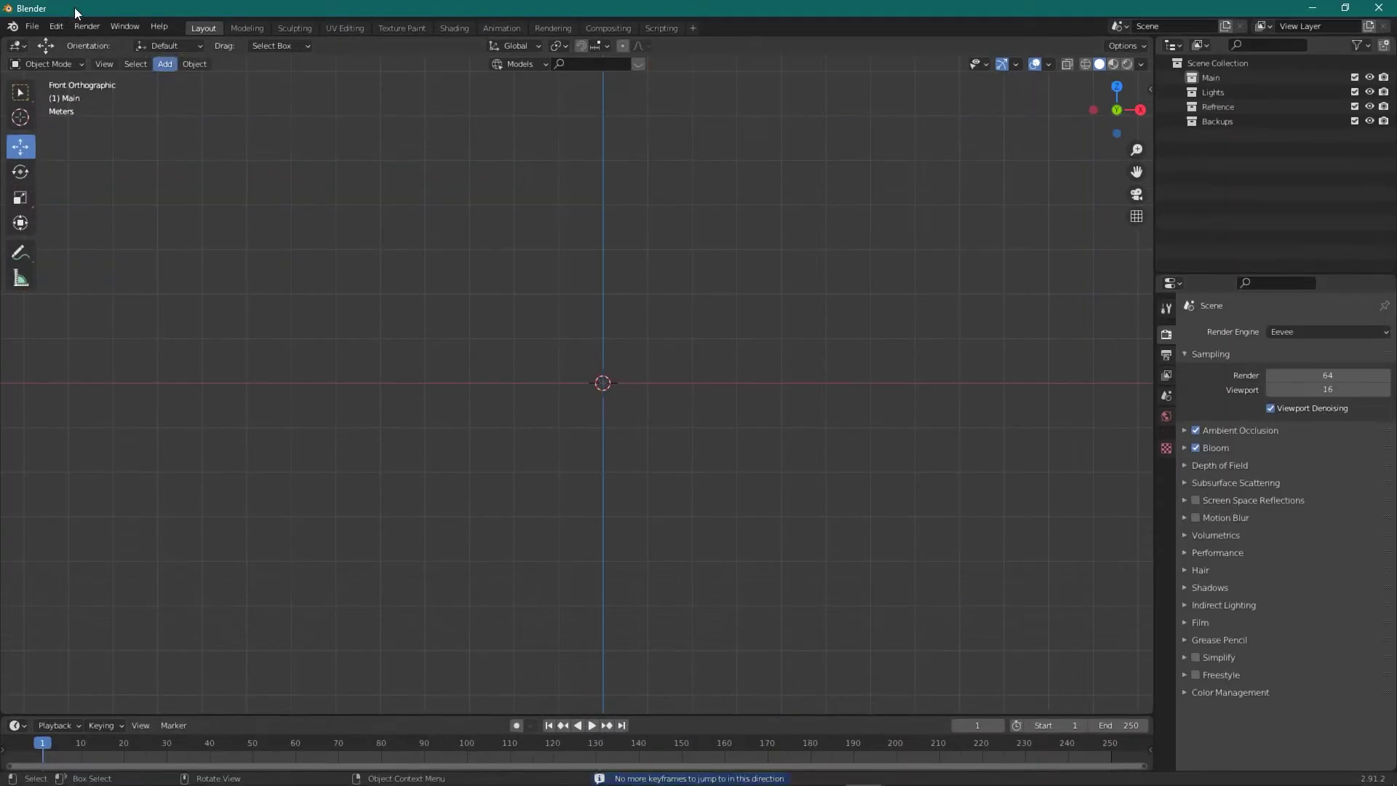
# Search the add-ons in the Blender Preferences for "node".
pyautogui.click(56, 26)
pyautogui.click(106, 225)
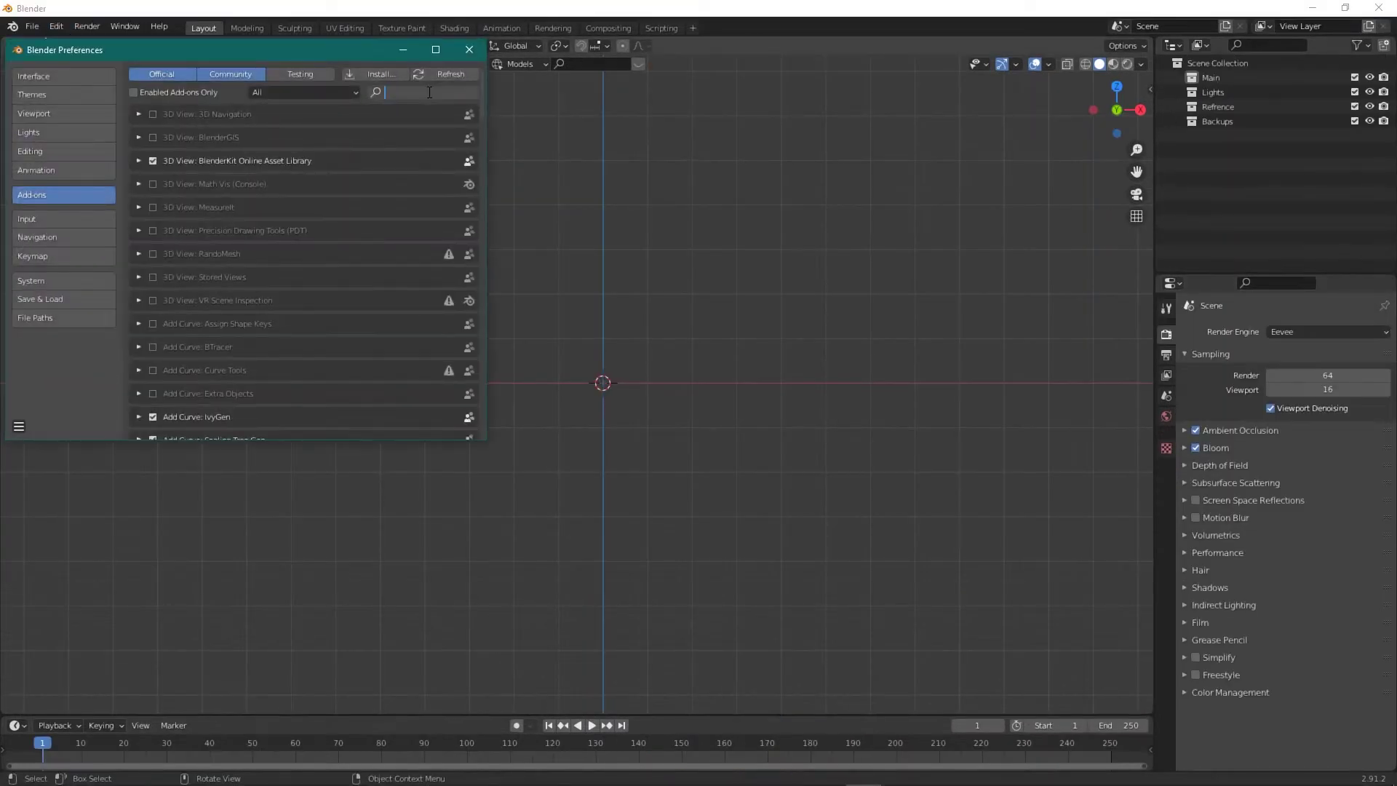
pyautogui.click(428, 91)
pyautogui.write('node')
pyautogui.press('Return')
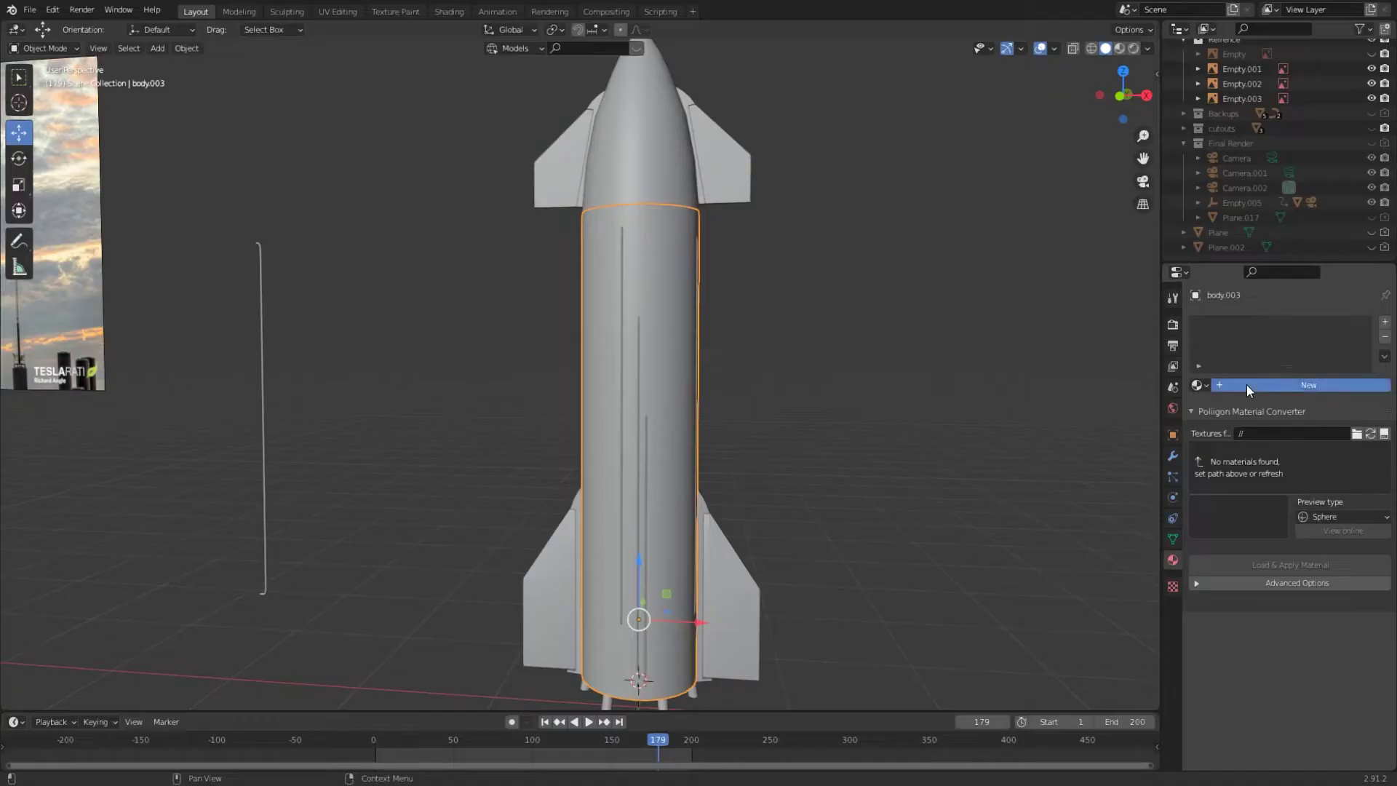
# Create a new material named Base on the rocket's main body and save the file.
pyautogui.click(1248, 387)
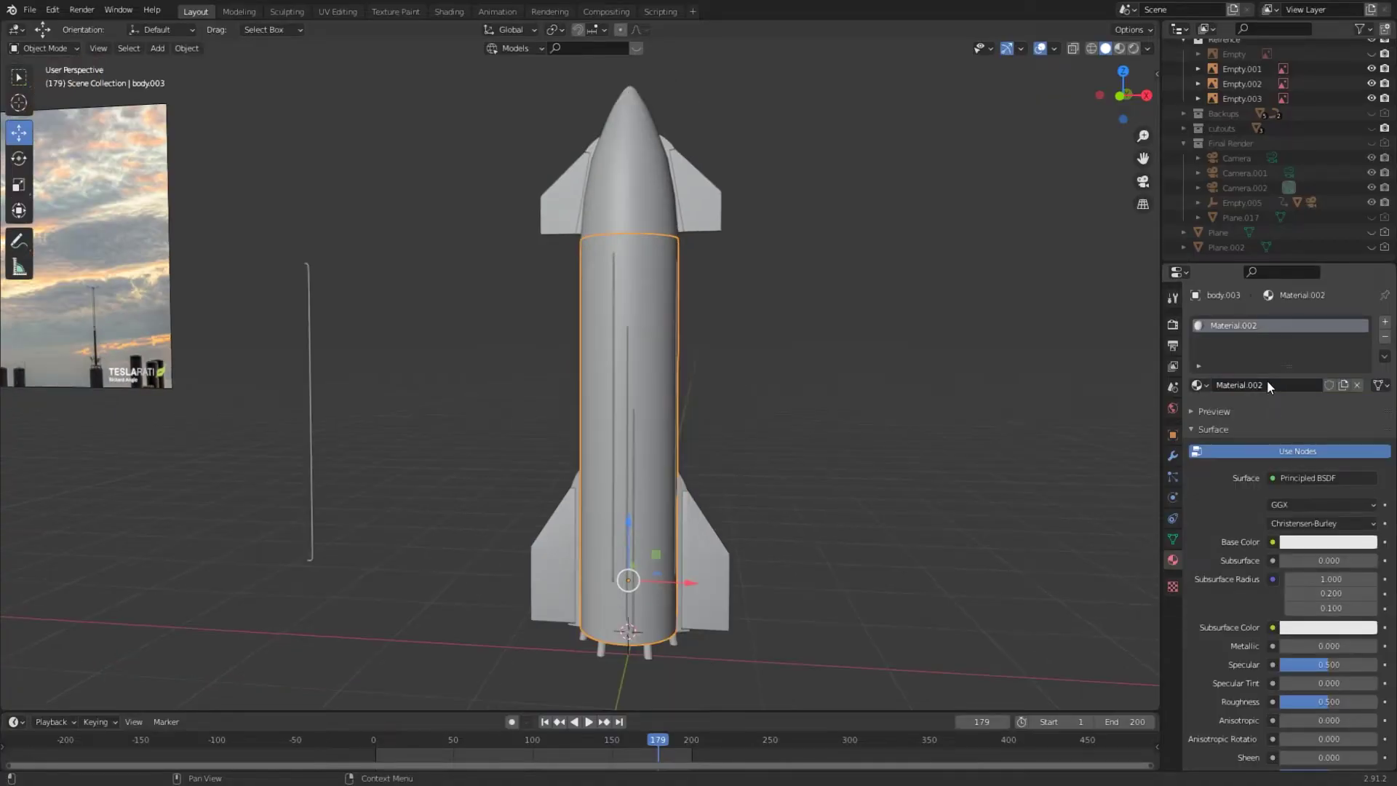
pyautogui.doubleClick(1268, 383)
pyautogui.press('Return')
pyautogui.hotkey('ctrl', 's')
# In the Shading workspace, set the Base material's Metallic to 1.000 and Roughness to 0.259.
pyautogui.click(449, 12)
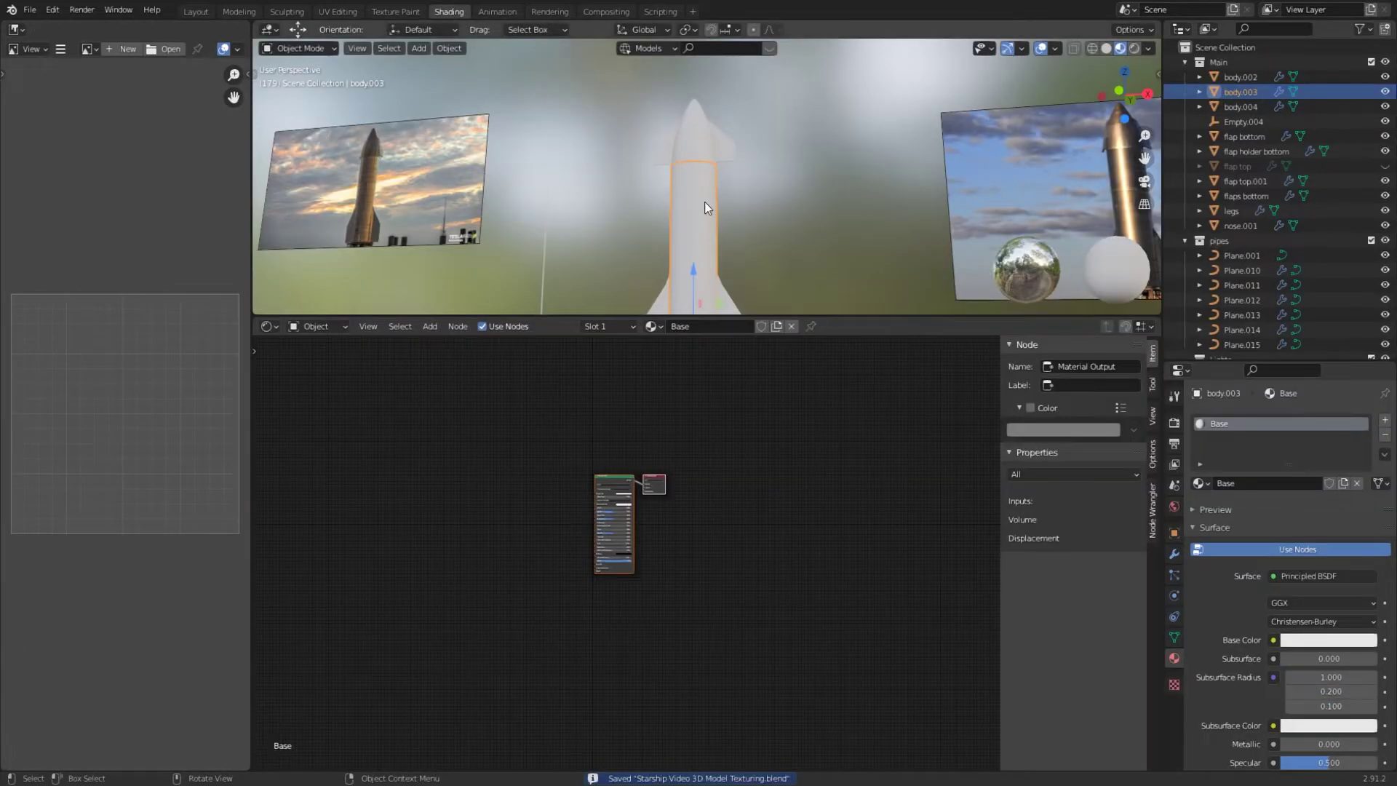
pyautogui.scroll(3, 732, 230)
pyautogui.scroll(3, 727, 522)
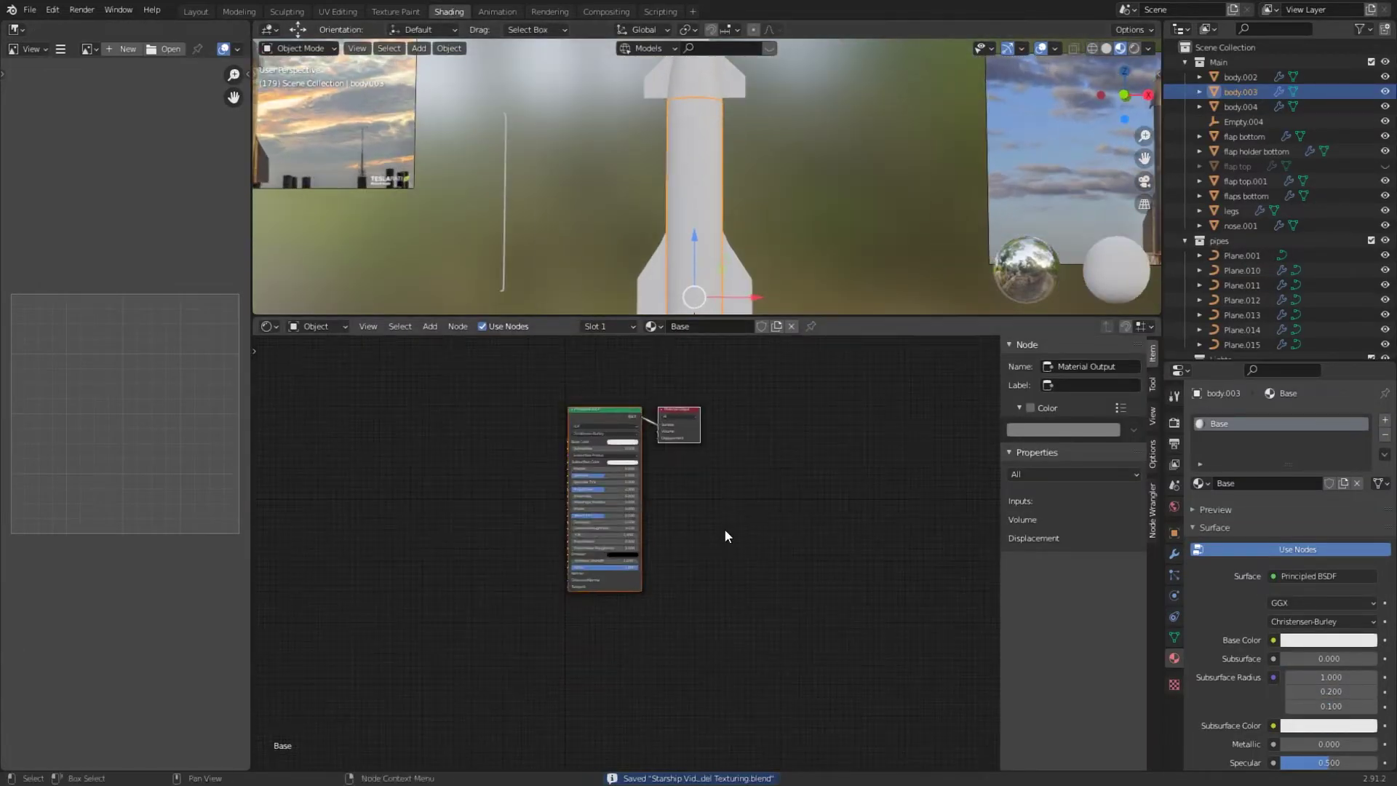
pyautogui.scroll(3, 717, 473)
pyautogui.scroll(1, 710, 434)
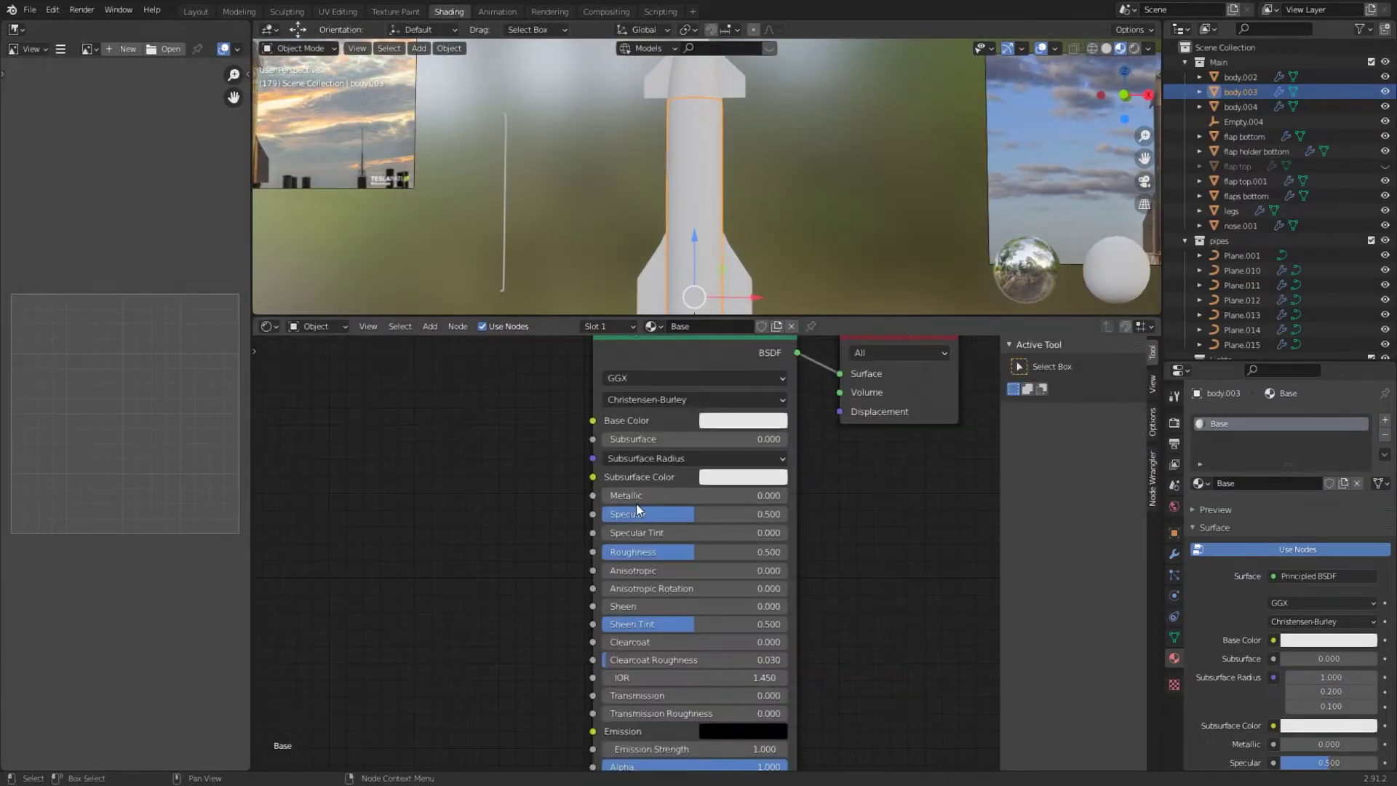
pyautogui.moveTo(636, 499); pyautogui.dragTo(788, 499)
pyautogui.moveTo(695, 552); pyautogui.dragTo(655, 552)
pyautogui.moveTo(653, 551); pyautogui.dragTo(650, 552)
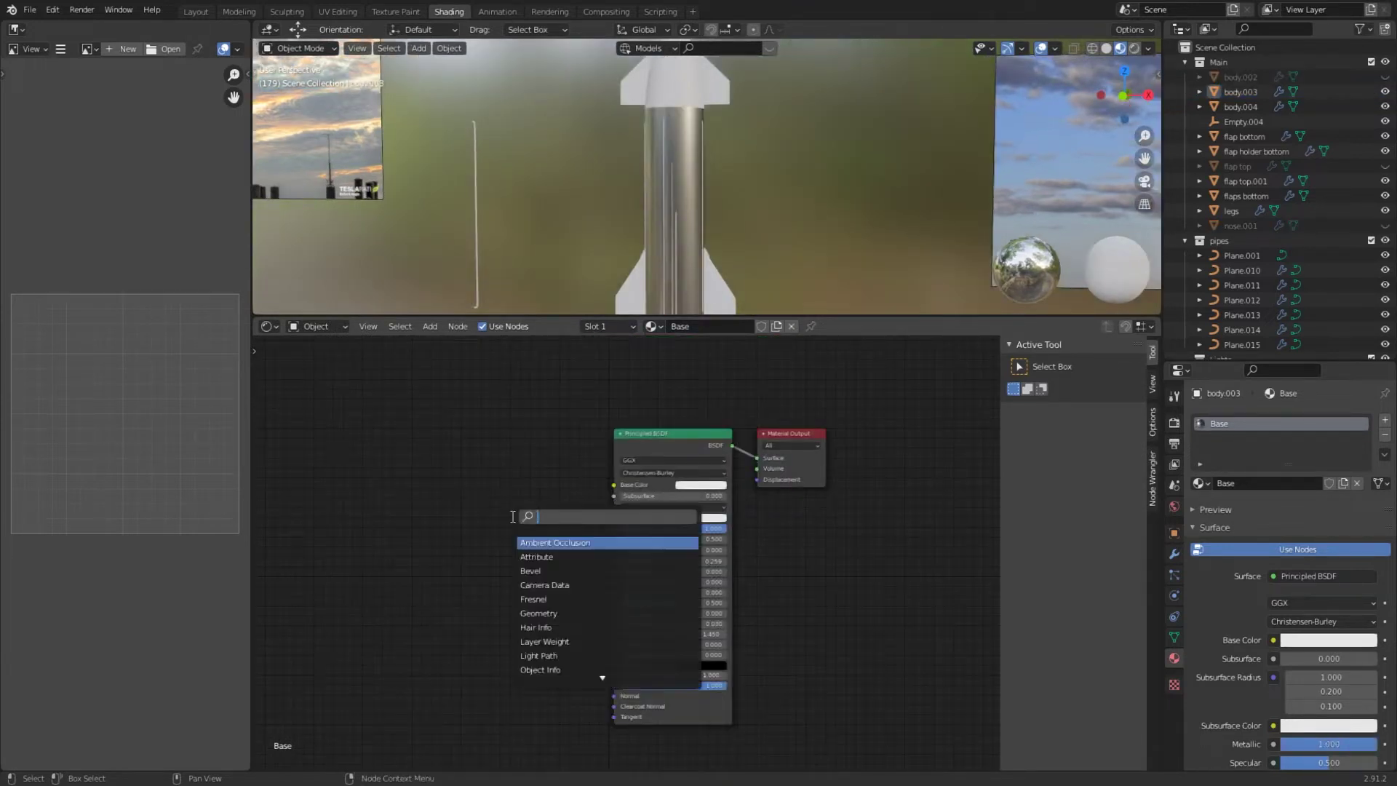
# Add a Noise Texture node and a ColorRamp node in front of the Principled BSDF.
pyautogui.write('noise')
pyautogui.press('Return')
pyautogui.click(417, 477)
pyautogui.hotkey('shift', 'a')
pyautogui.write('scolor')
pyautogui.click(431, 517)
pyautogui.click(483, 526)
pyautogui.scroll(4, 422, 473)
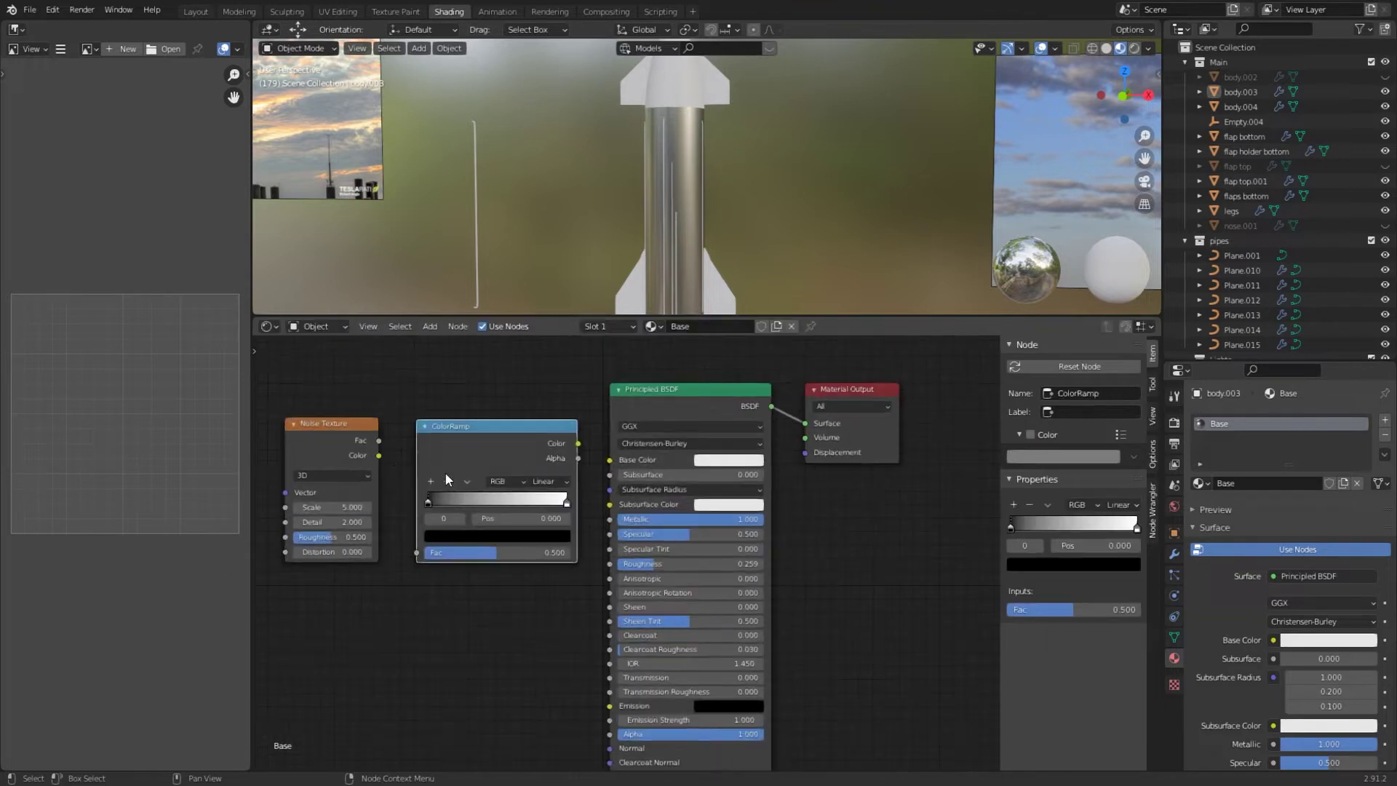
# Connect the Noise Texture's Color to the ColorRamp's Fac and the ramp's Color to the Principled BSDF's Base Color.
pyautogui.moveTo(380, 456); pyautogui.dragTo(417, 553)
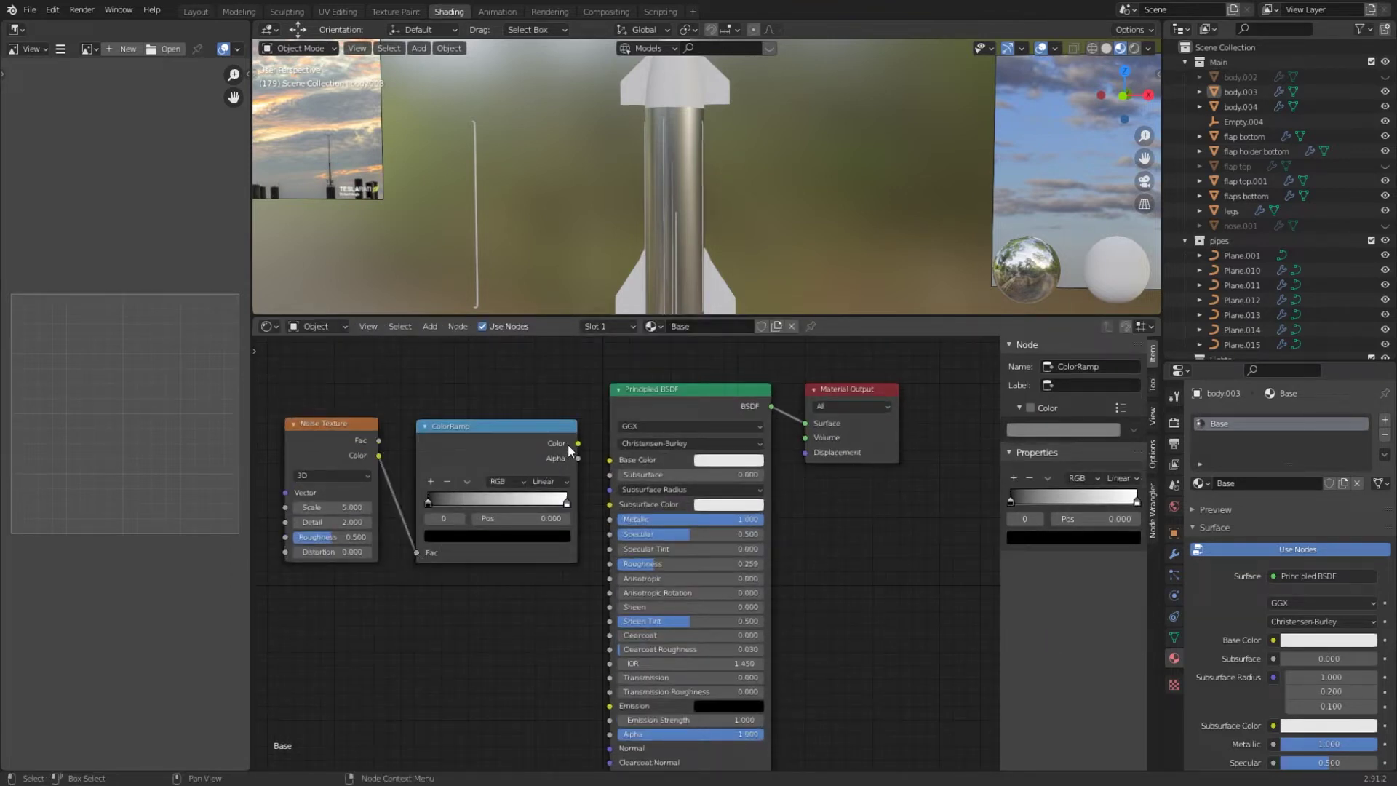
pyautogui.moveTo(578, 443); pyautogui.dragTo(610, 460)
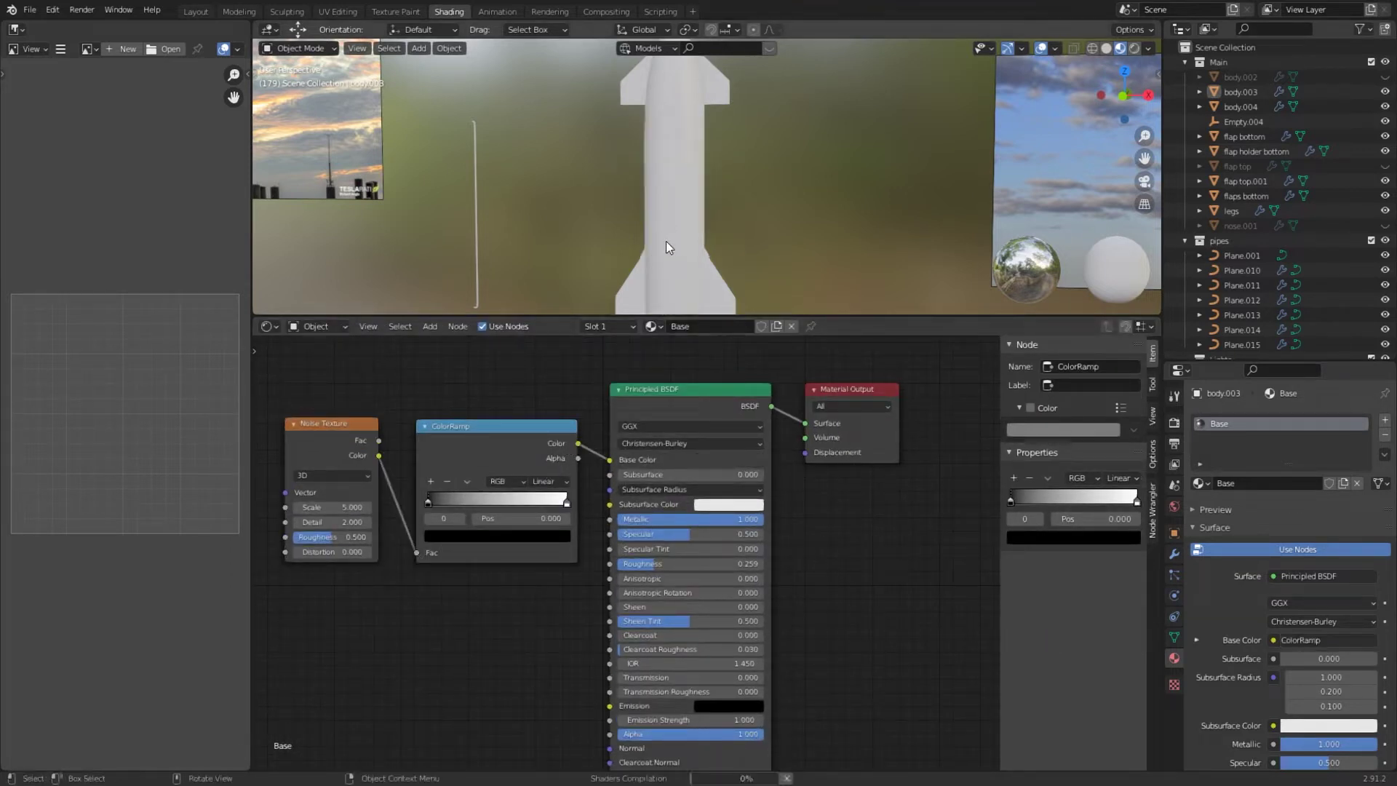
pyautogui.scroll(4, 735, 212)
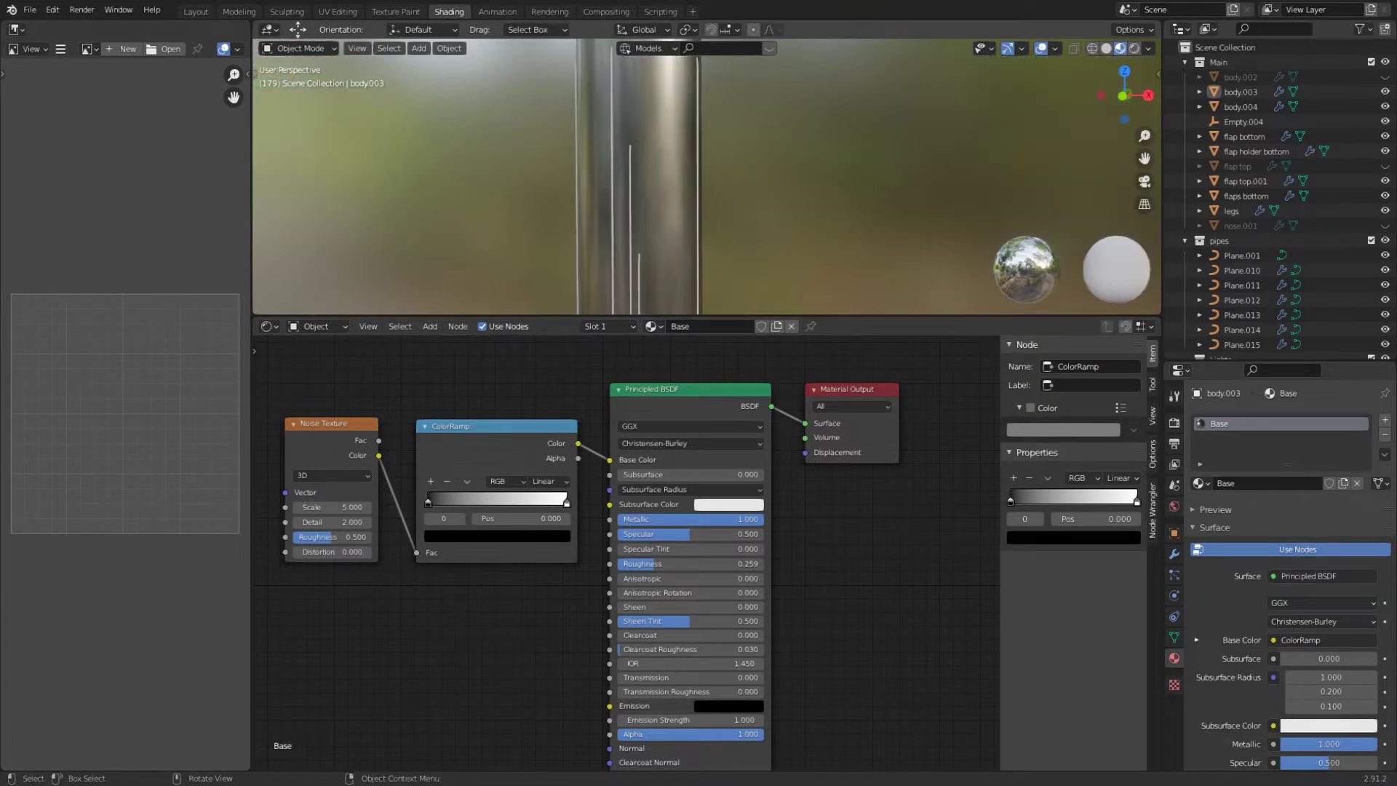
# Change both ColorRamp stops from black and white to grey shades.
pyautogui.click(486, 533)
pyautogui.moveTo(540, 436); pyautogui.dragTo(540, 412)
pyautogui.click(569, 505)
pyautogui.click(530, 535)
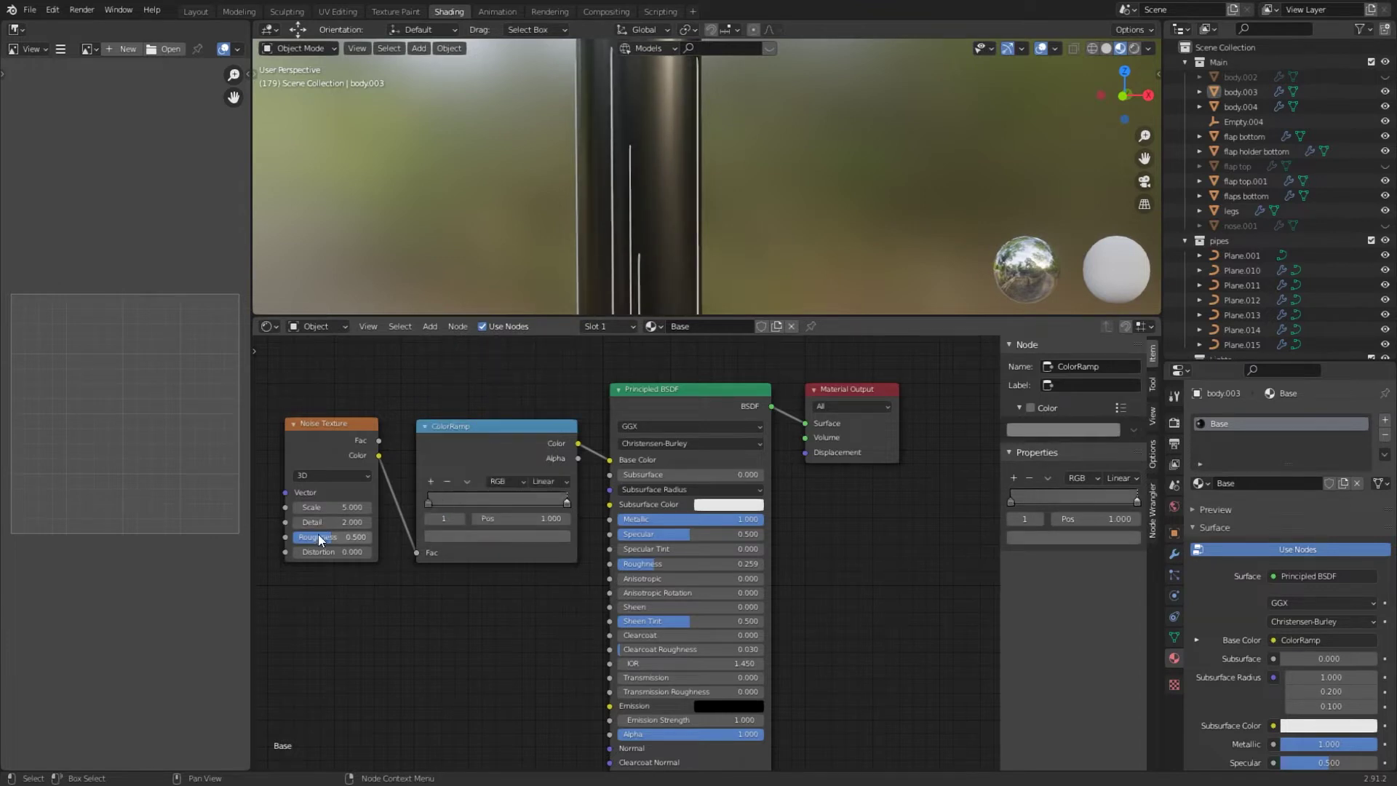
# Set the Noise Texture's Scale to -0.700, Detail to 9.000 and Roughness to 1.000.
pyautogui.moveTo(321, 537); pyautogui.dragTo(358, 537)
pyautogui.moveTo(764, 204); pyautogui.dragTo(708, 168, button='middle')
pyautogui.scroll(3, 753, 233)
# Assign the Base material to the remaining rocket parts, including the flaps and the nose section.
pyautogui.scroll(-13, 753, 233)
pyautogui.click(726, 265)
pyautogui.click(1199, 484)
pyautogui.click(1223, 505)
pyautogui.click(711, 233)
pyautogui.click(1198, 484)
pyautogui.click(1222, 506)
pyautogui.scroll(5, 779, 218)
pyautogui.click(1199, 484)
pyautogui.click(674, 219)
pyautogui.click(1199, 483)
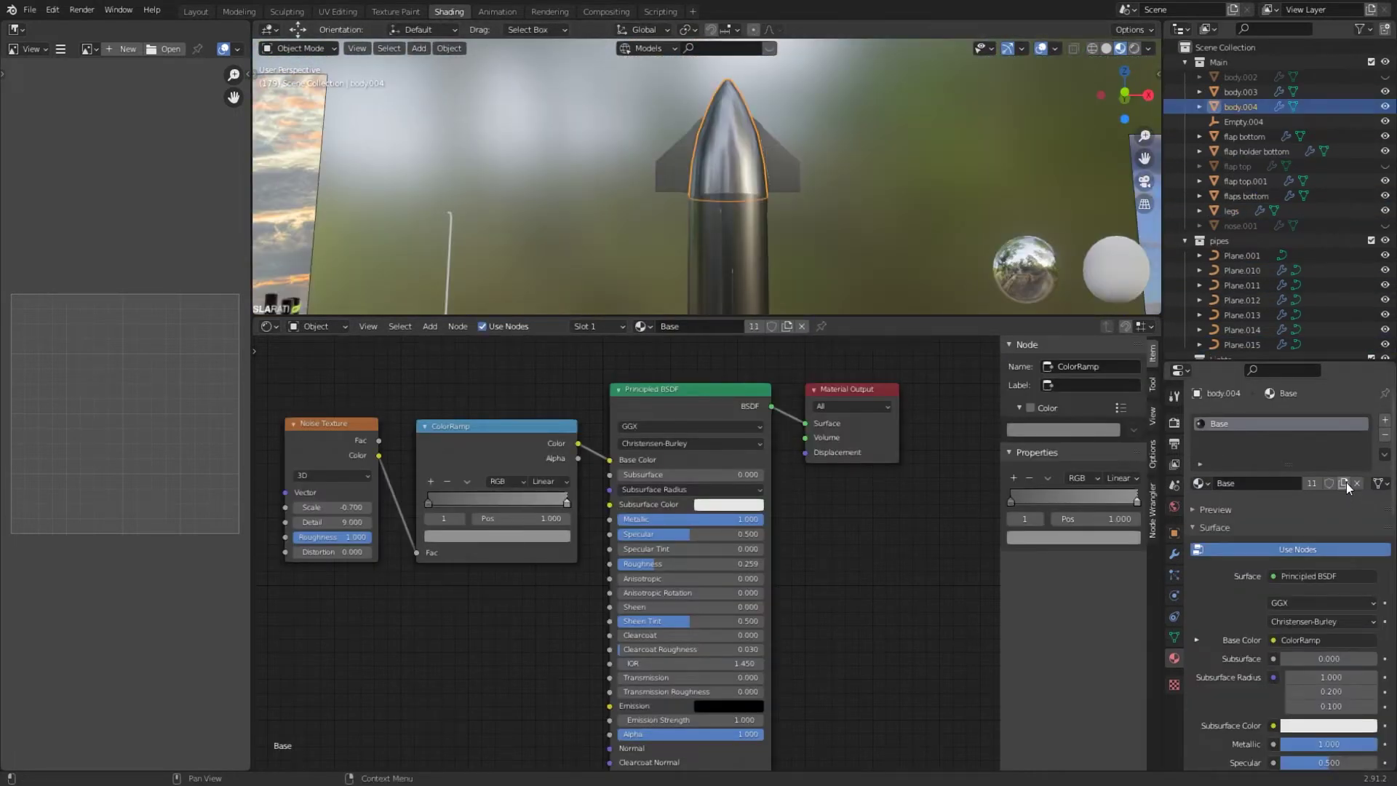
# Make a separate copy of the nose section's material, name it Stripes, and assign it to the main body too.
pyautogui.click(1344, 483)
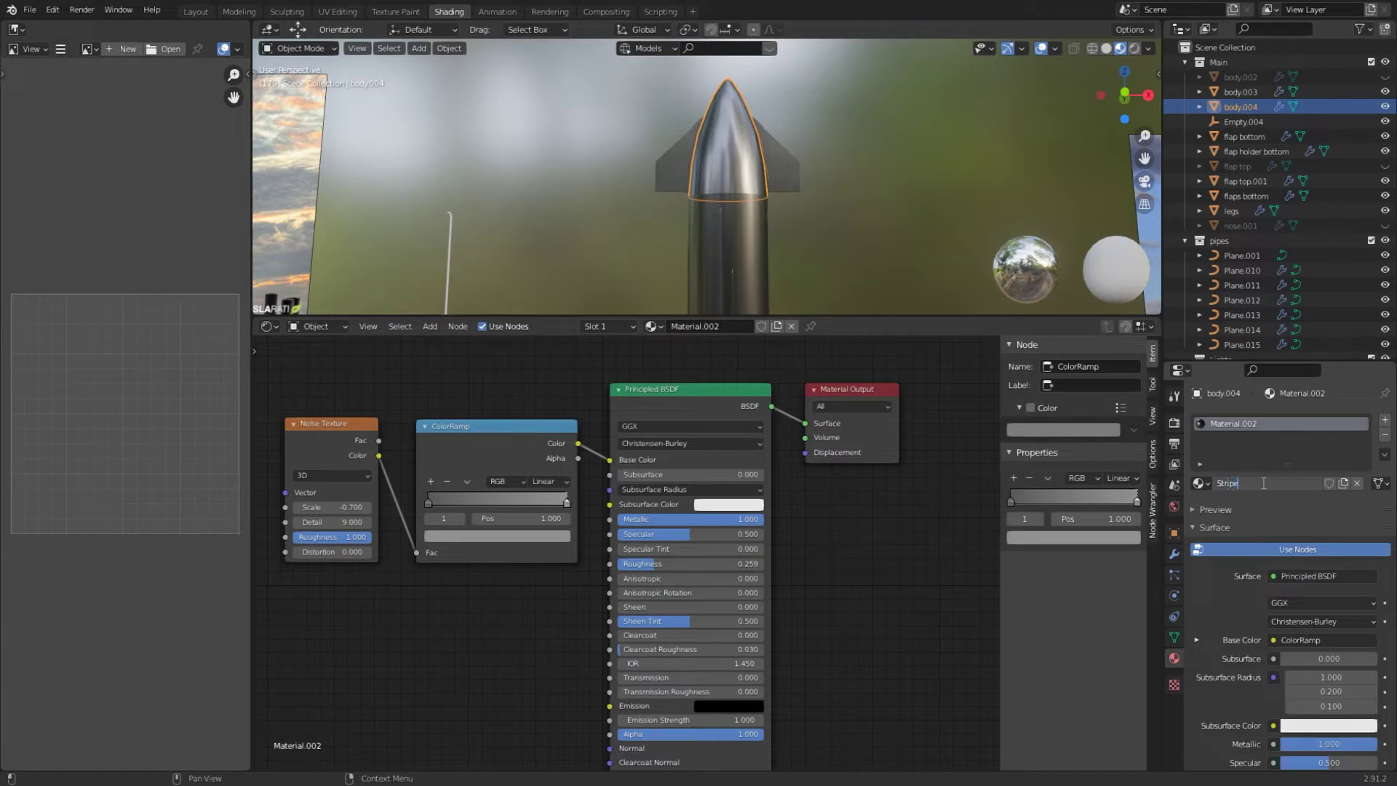
pyautogui.write('Stripes')
pyautogui.press('Return')
pyautogui.click(753, 222)
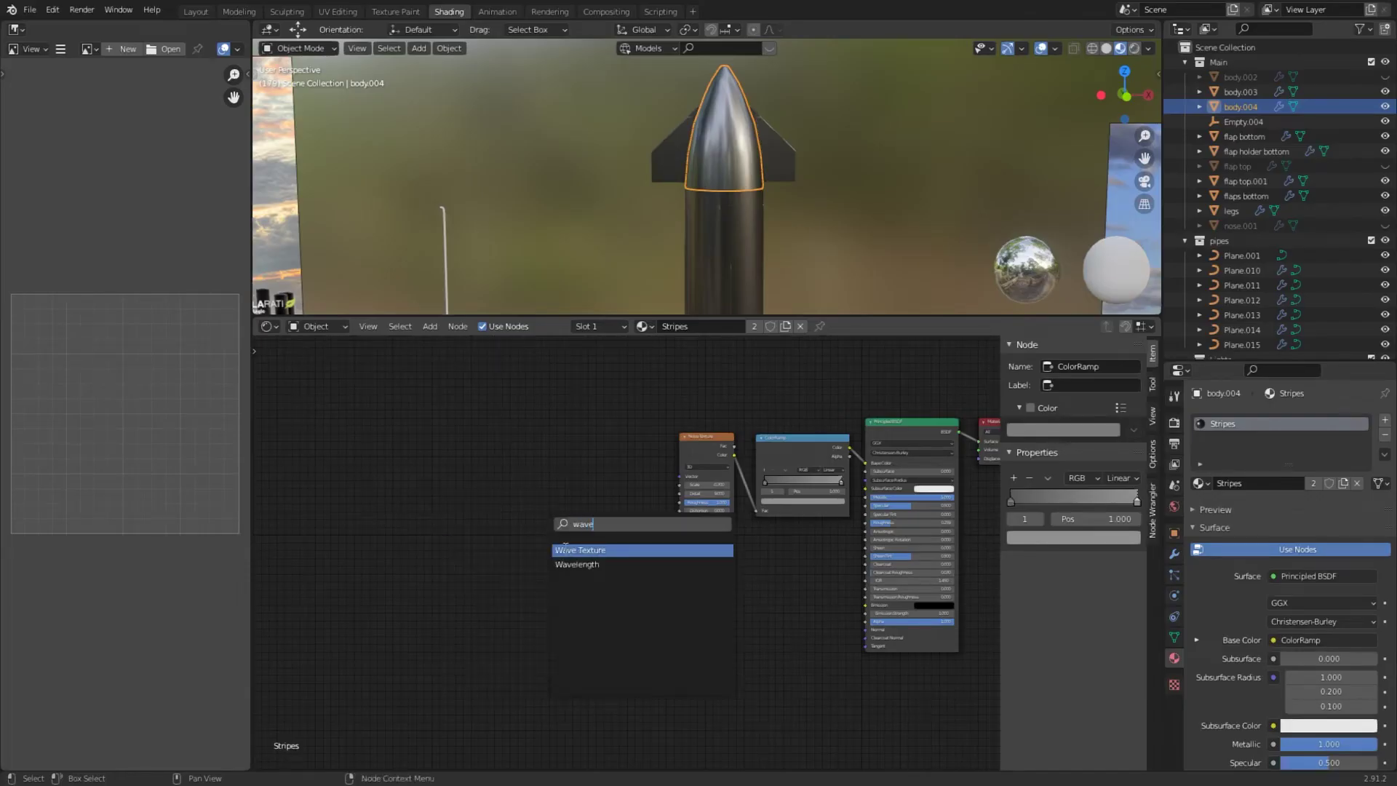
# Add a Wave Texture node to the Stripes material and set its bands direction to Z.
pyautogui.press('Return')
pyautogui.click(564, 547)
pyautogui.scroll(2, 599, 562)
pyautogui.click(539, 577)
pyautogui.click(517, 612)
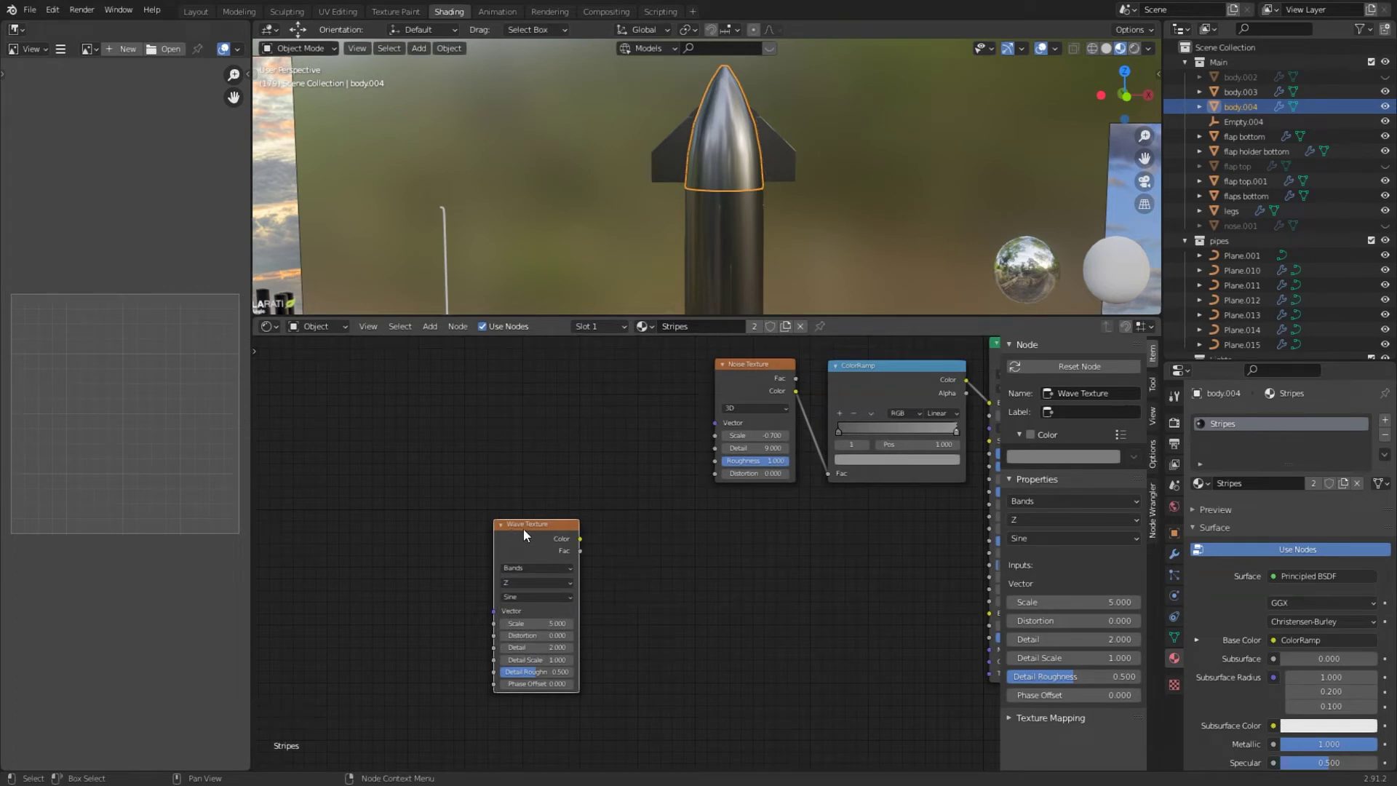
# Add Texture Coordinate and Mapping nodes to the Wave Texture with Node Wrangler.
pyautogui.hotkey('ctrl', 't')
pyautogui.moveTo(521, 530); pyautogui.dragTo(623, 445, button='middle')
pyautogui.scroll(-1, 602, 492)
pyautogui.click(511, 463)
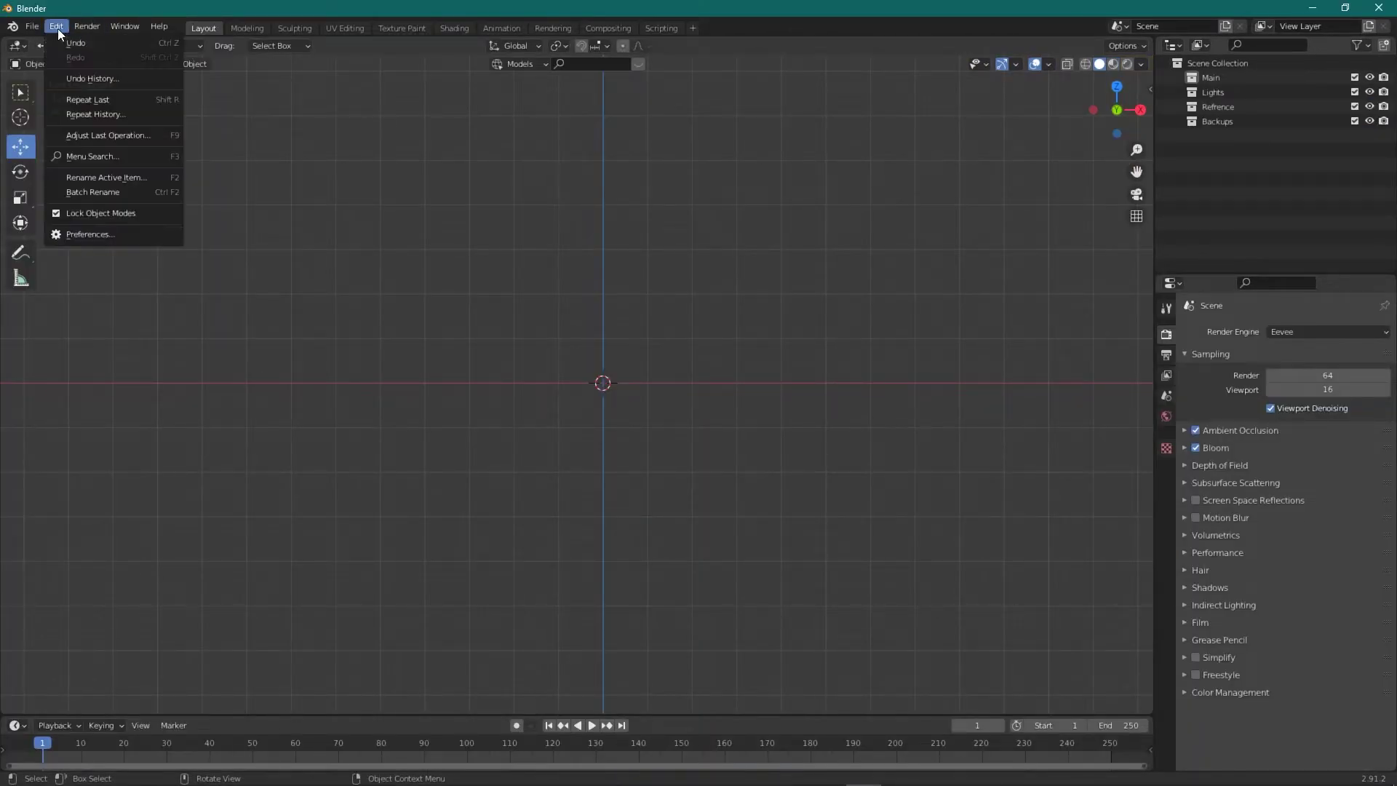
# Search the Preferences add-on list for "node".
pyautogui.click(103, 227)
pyautogui.click(428, 92)
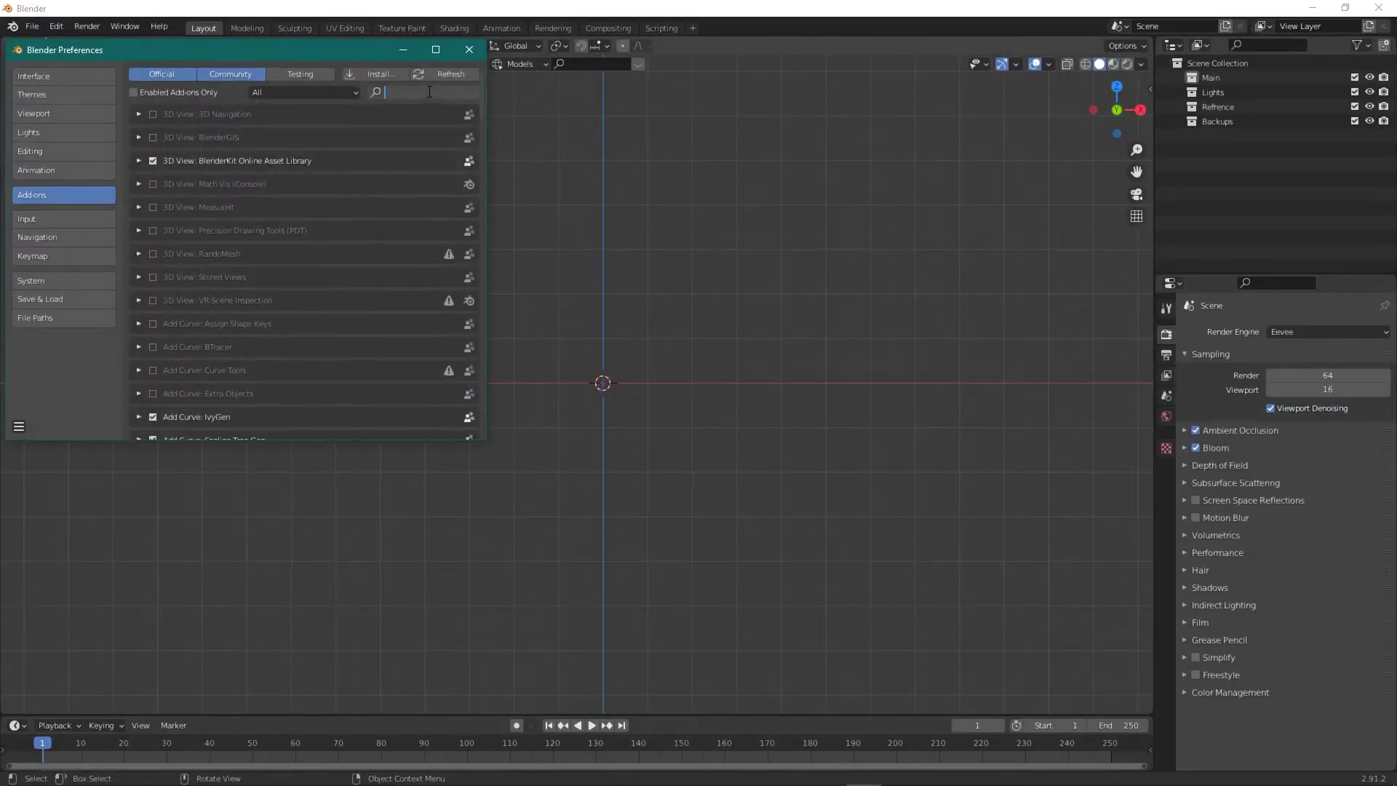
pyautogui.write('node')
pyautogui.press('Return')
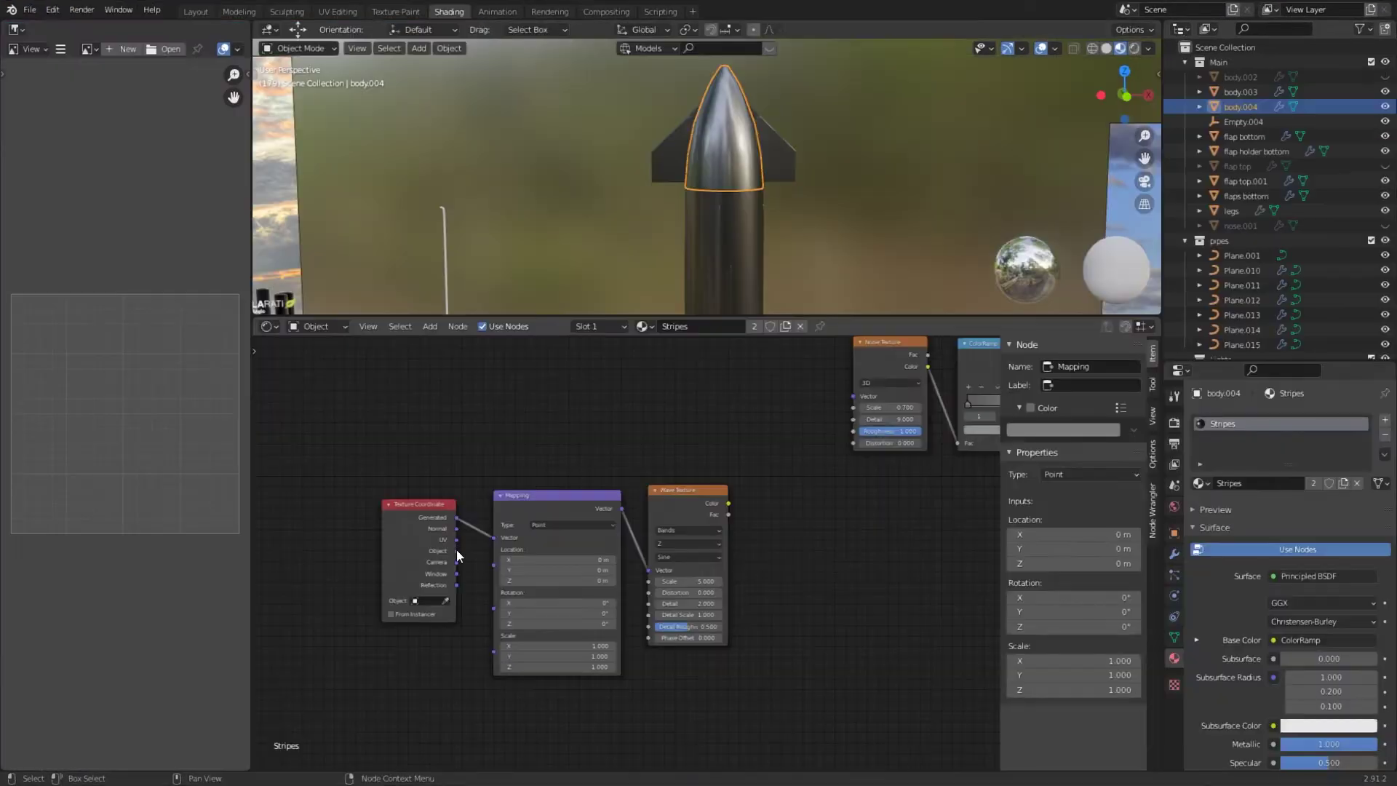
# Connect the Texture Coordinate's Object output to the Mapping node's Vector input.
pyautogui.scroll(1, 452, 544)
pyautogui.moveTo(376, 550); pyautogui.dragTo(428, 531)
pyautogui.moveTo(836, 540); pyautogui.dragTo(645, 538, button='middle')
pyautogui.scroll(-2, 633, 535)
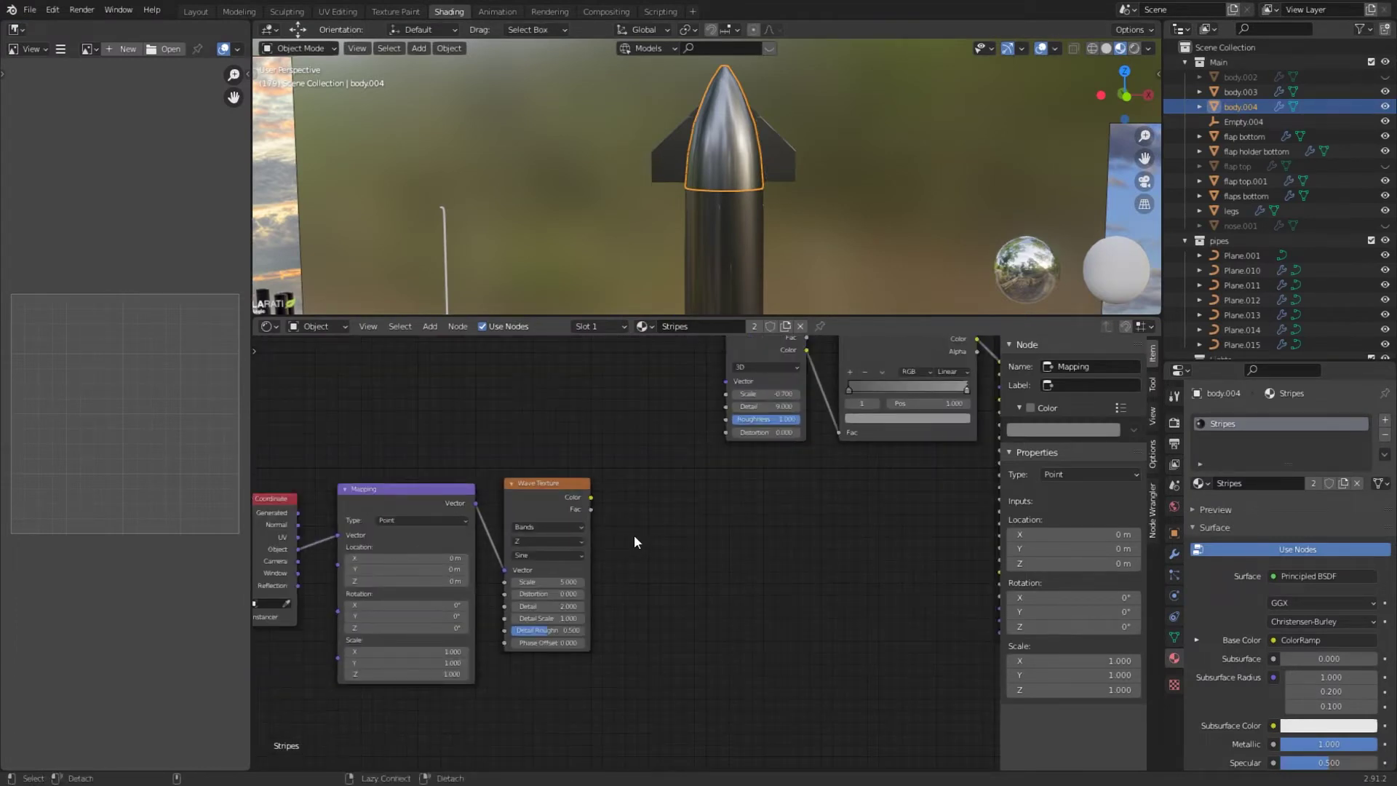
# Add a Bump node beside the Wave Texture.
pyautogui.hotkey('shift', 'a')
pyautogui.click(674, 519)
pyautogui.write('bump')
pyautogui.press('Return')
pyautogui.click(673, 512)
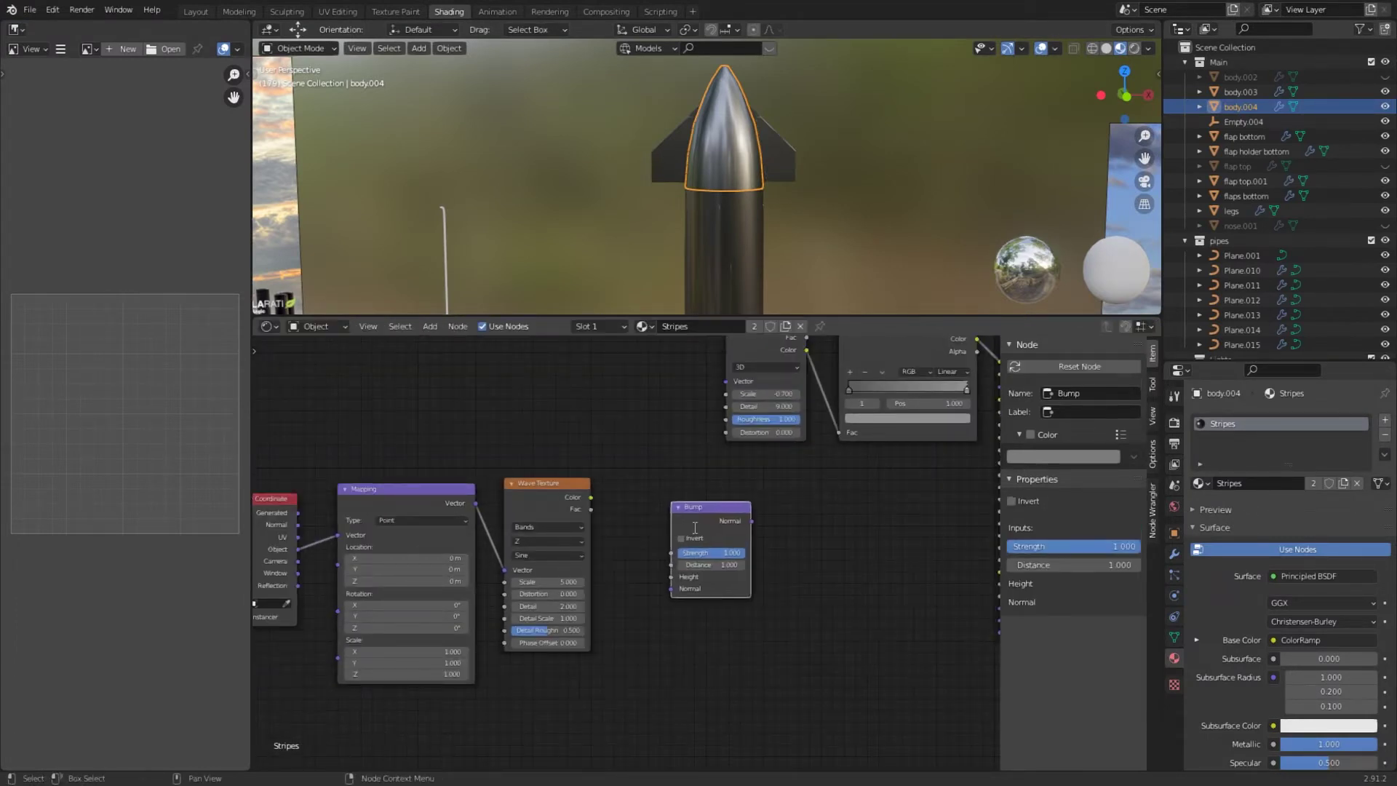
# Connect the Wave Texture's Color to the Bump node's Height and the Bump's Normal to the Principled BSDF's Normal.
pyautogui.moveTo(590, 497); pyautogui.dragTo(671, 576)
pyautogui.scroll(-2, 670, 578)
pyautogui.moveTo(692, 513); pyautogui.dragTo(587, 514, button='middle')
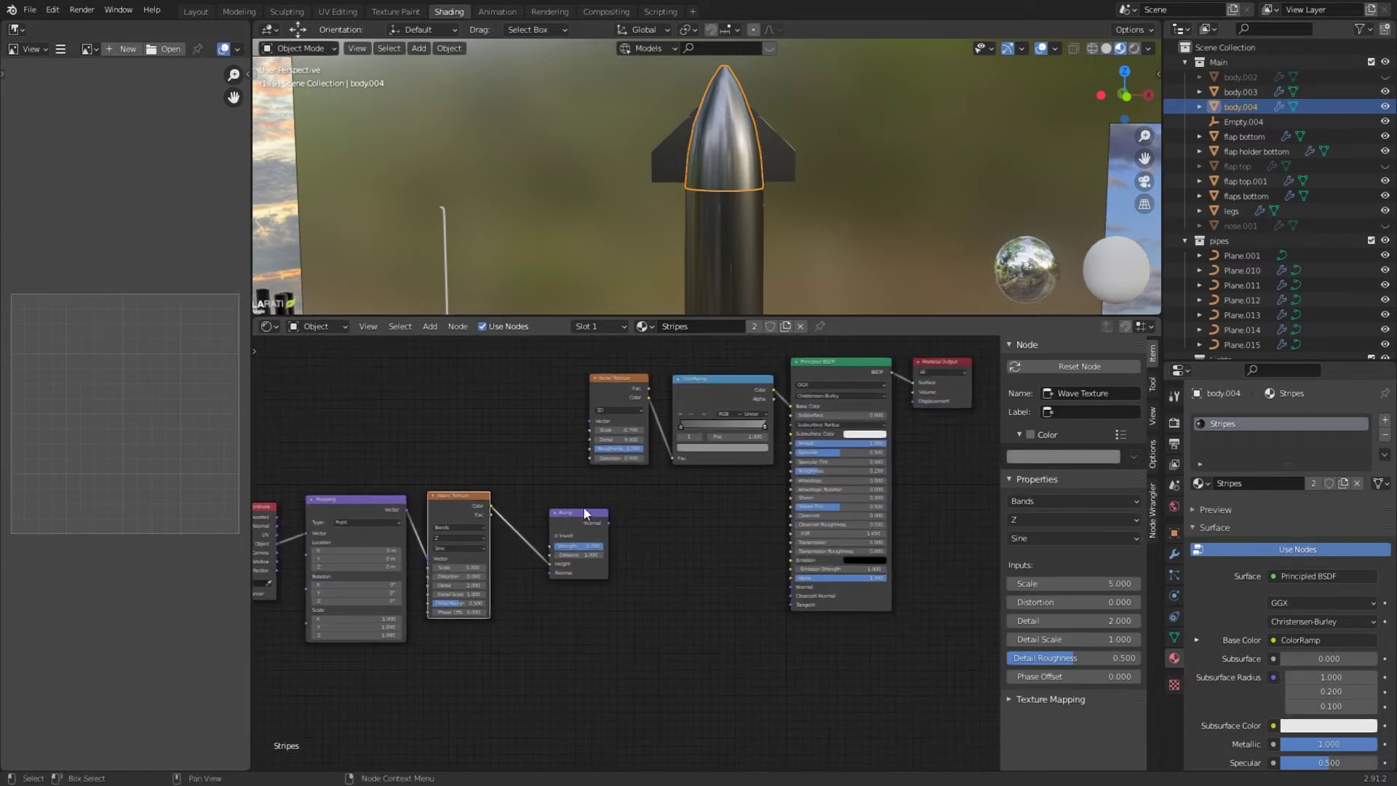
pyautogui.moveTo(584, 513); pyautogui.dragTo(693, 585)
pyautogui.scroll(1, 731, 608)
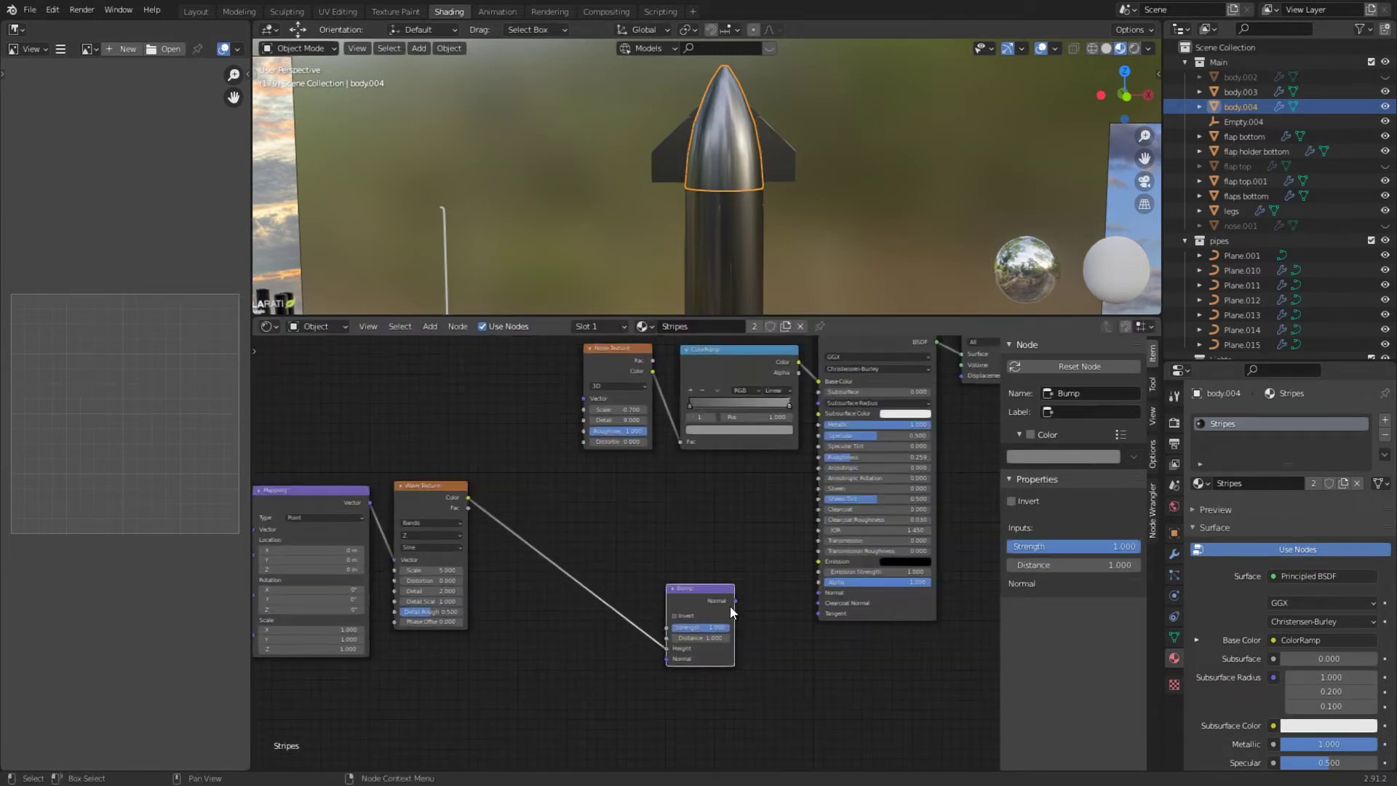
pyautogui.moveTo(732, 608); pyautogui.dragTo(718, 579, button='middle')
pyautogui.moveTo(714, 576); pyautogui.dragTo(806, 569)
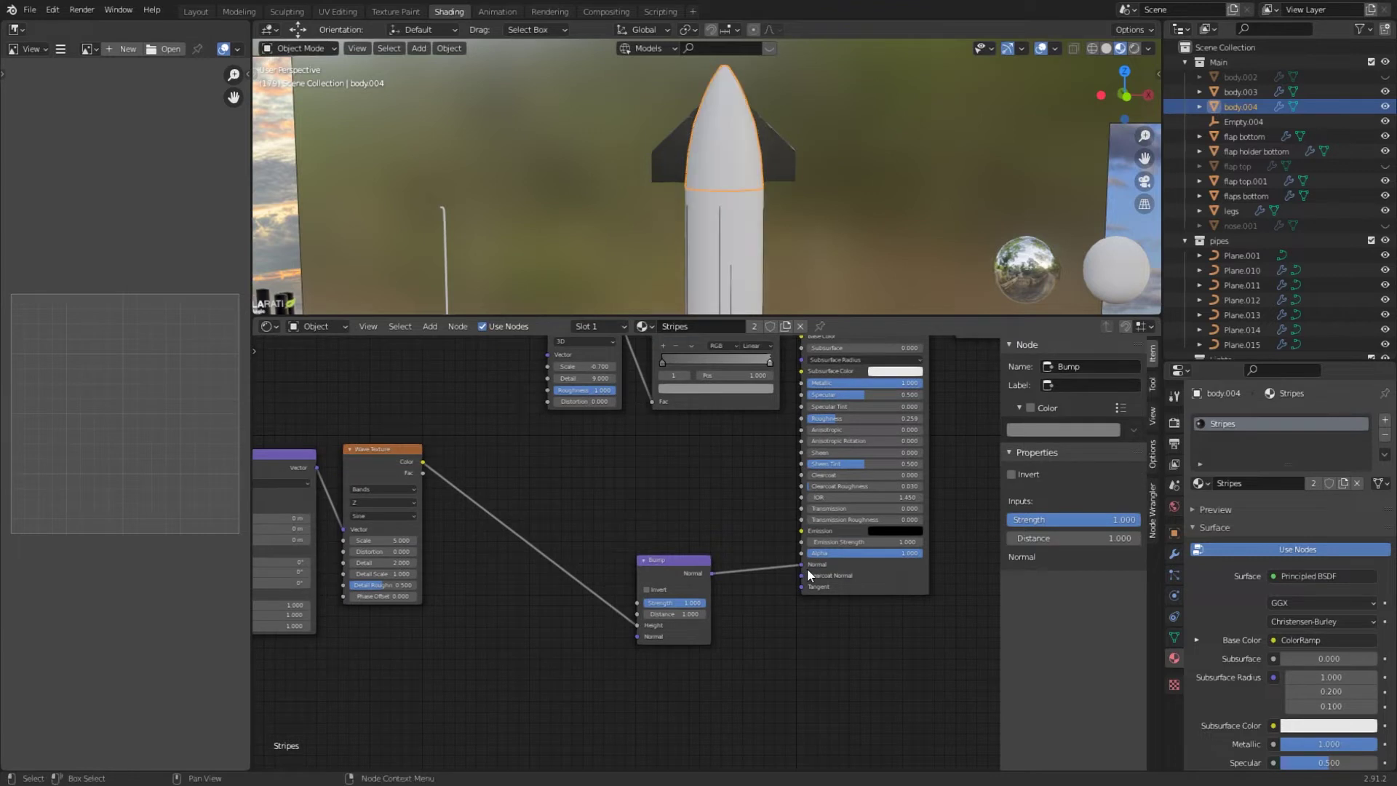
# Reduce the Bump node's Strength to 0.158.
pyautogui.click(815, 198)
pyautogui.scroll(3, 816, 199)
pyautogui.moveTo(815, 199)
pyautogui.mouseDown(button='middle')
pyautogui.moveTo(810, 182)
pyautogui.moveTo(789, 189)
pyautogui.mouseUp(button='middle')
pyautogui.scroll(5, 706, 619)
pyautogui.moveTo(713, 626); pyautogui.dragTo(661, 626)
# Set the Wave Texture's Scale to 0.5.
pyautogui.scroll(-1, 486, 496)
pyautogui.moveTo(486, 497); pyautogui.dragTo(740, 475, button='middle')
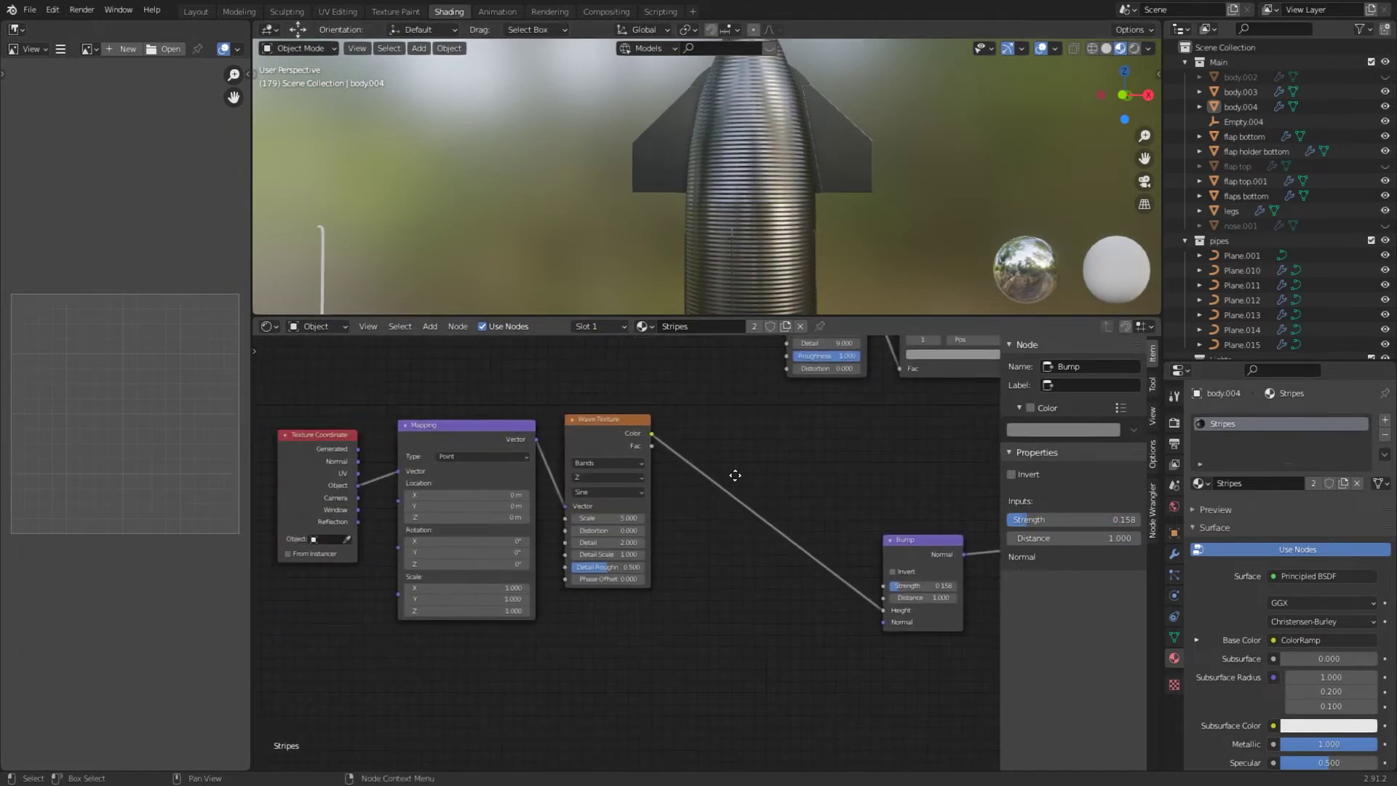
pyautogui.scroll(2, 671, 501)
pyautogui.click(604, 497)
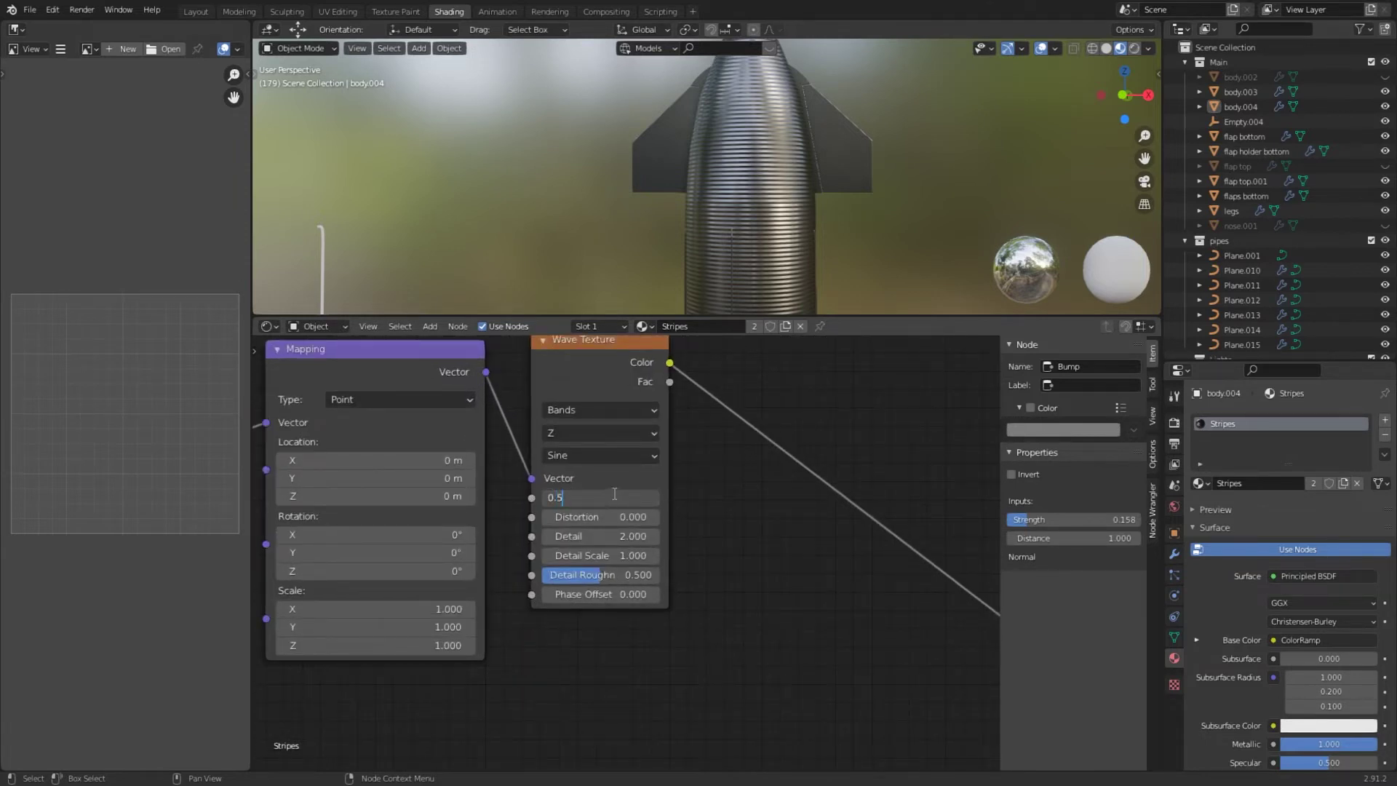
pyautogui.write('0.5')
pyautogui.press('Return')
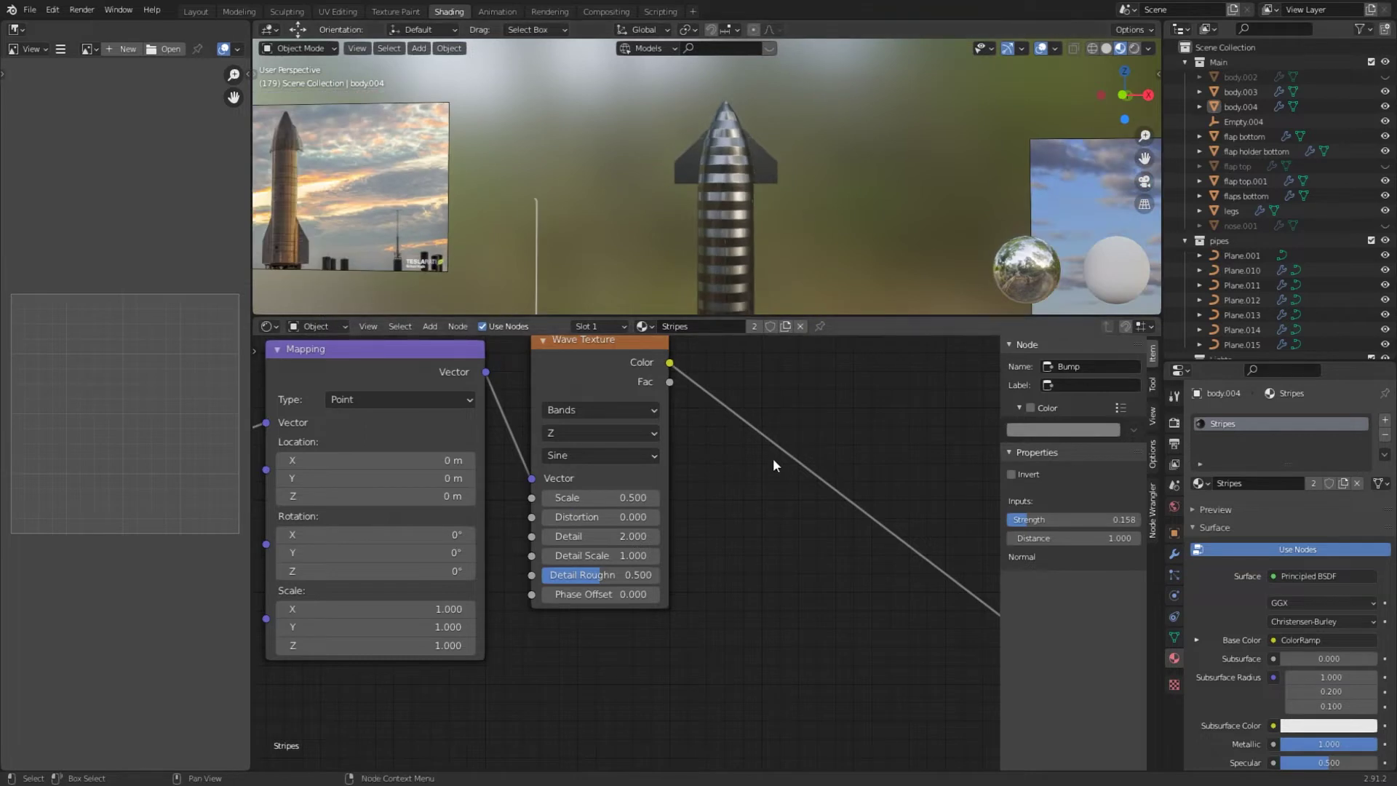
# Add a ColorRamp node on the link between the Wave Texture and the Bump node.
pyautogui.scroll(-1, 767, 459)
pyautogui.scroll(-2, 768, 466)
pyautogui.moveTo(861, 477); pyautogui.dragTo(791, 511, button='middle')
pyautogui.hotkey('shift', 'a')
pyautogui.click(792, 511)
pyautogui.write('col')
pyautogui.click(813, 546)
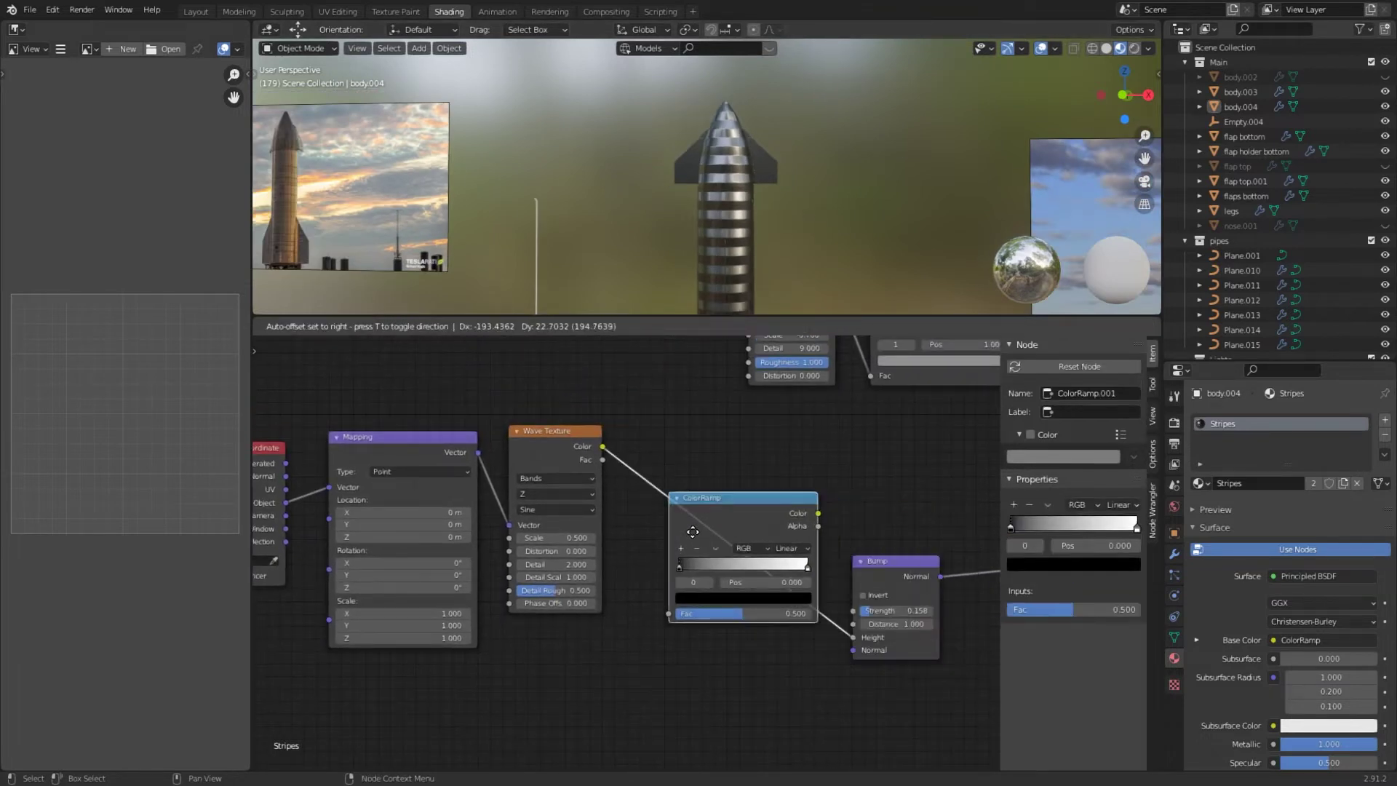
pyautogui.click(693, 532)
# Set the new ColorRamp's interpolation to Constant and move its white stop to position 0.009.
pyautogui.click(762, 566)
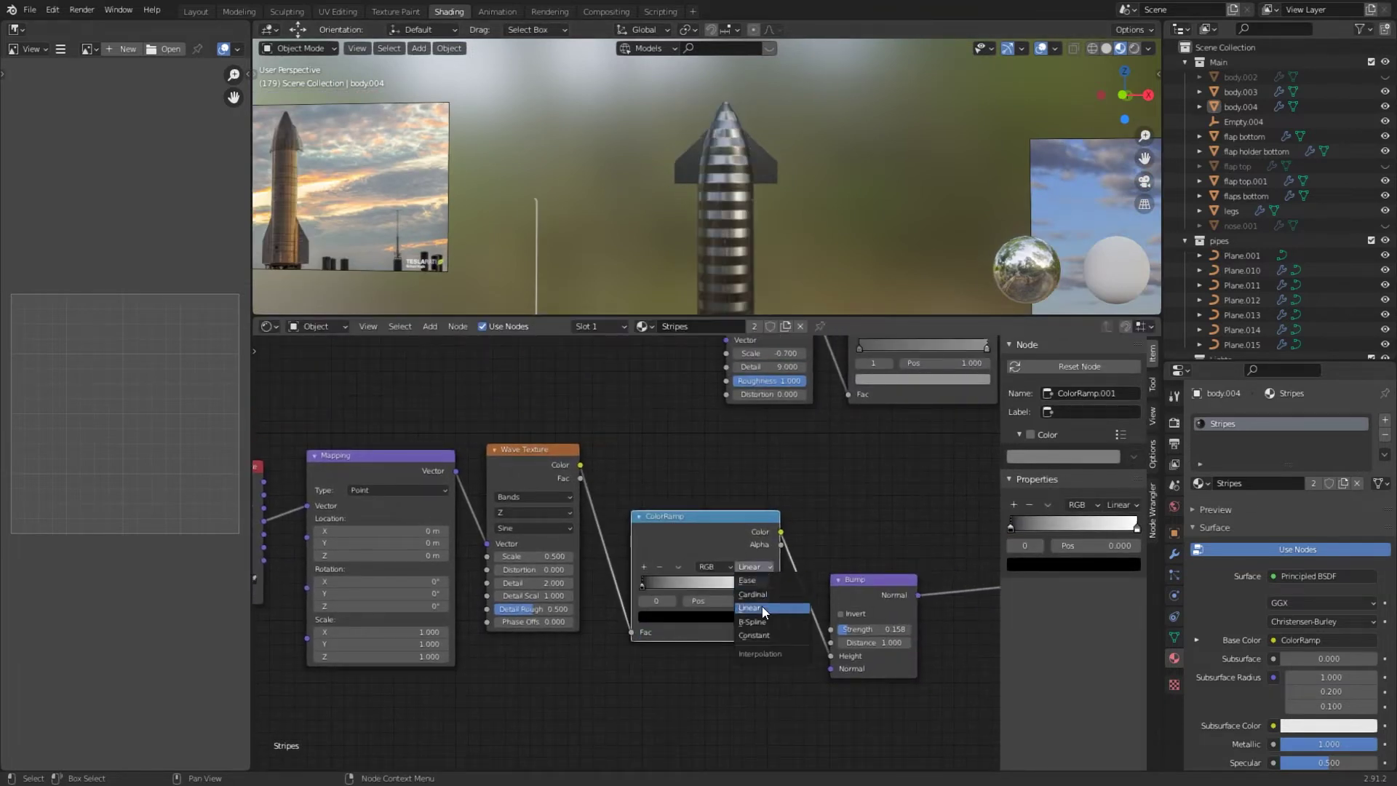
pyautogui.click(767, 635)
pyautogui.scroll(3, 792, 200)
pyautogui.scroll(-3, 799, 225)
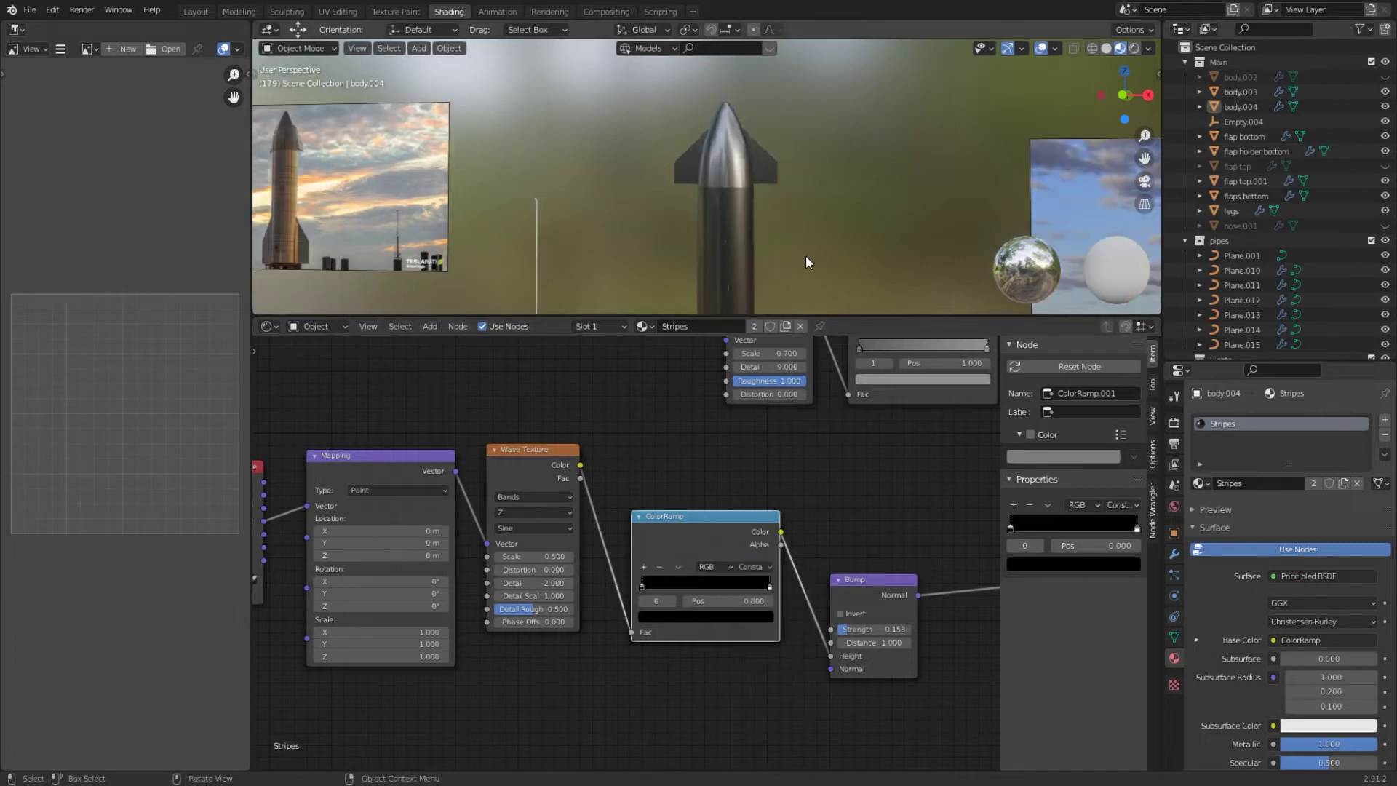
pyautogui.keyDown('shift'); pyautogui.moveTo(805, 255); pyautogui.dragTo(804, 206, button='middle'); pyautogui.keyUp('shift')
pyautogui.moveTo(772, 585); pyautogui.dragTo(650, 603)
pyautogui.scroll(8, 833, 159)
pyautogui.scroll(5, 666, 593)
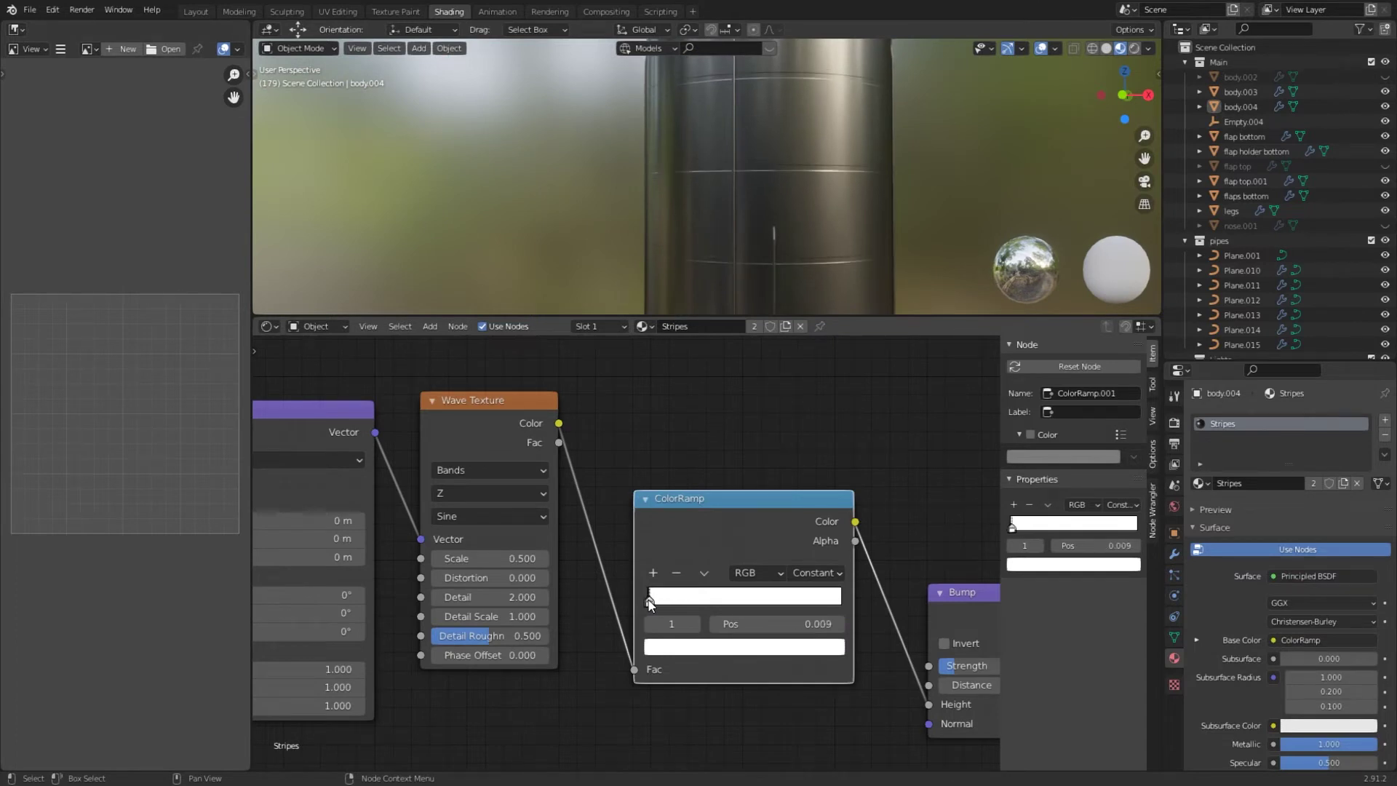
pyautogui.scroll(-5, 801, 174)
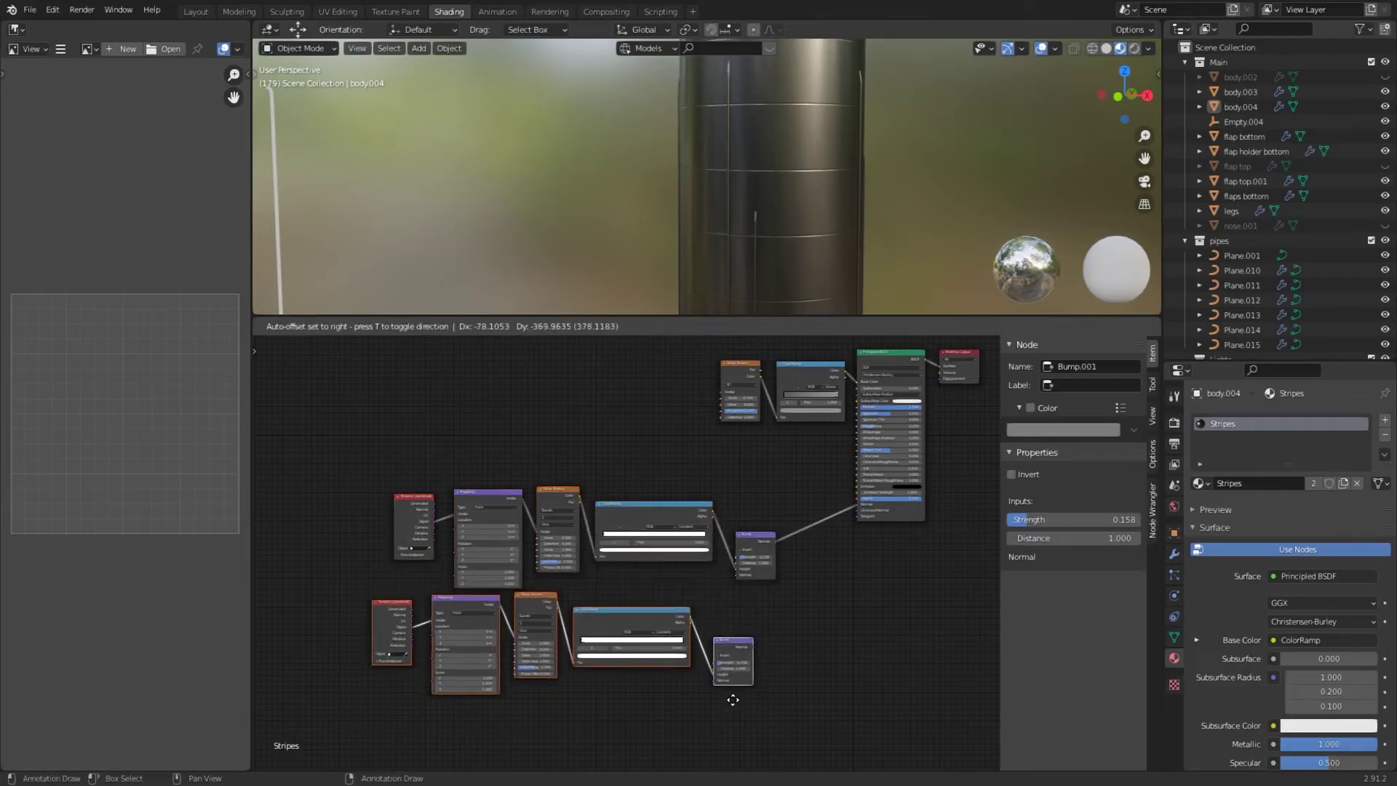
# Duplicate the whole stripe chain from Texture Coordinate to Bump and place the copy below the original.
pyautogui.click(753, 713)
pyautogui.scroll(4, 745, 644)
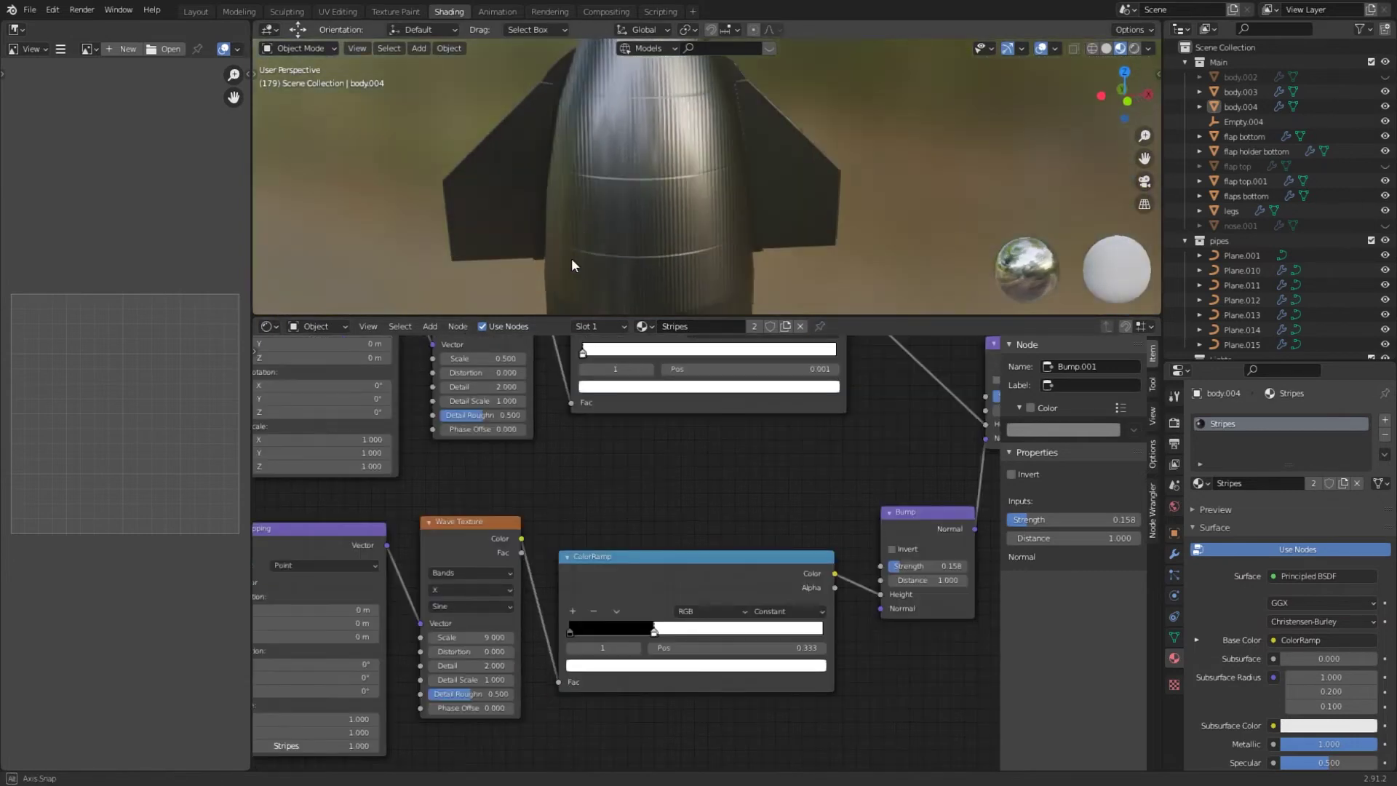
pyautogui.moveTo(570, 257); pyautogui.dragTo(742, 240, button='middle')
pyautogui.scroll(-5, 755, 593)
pyautogui.hotkey('shift', 'd')
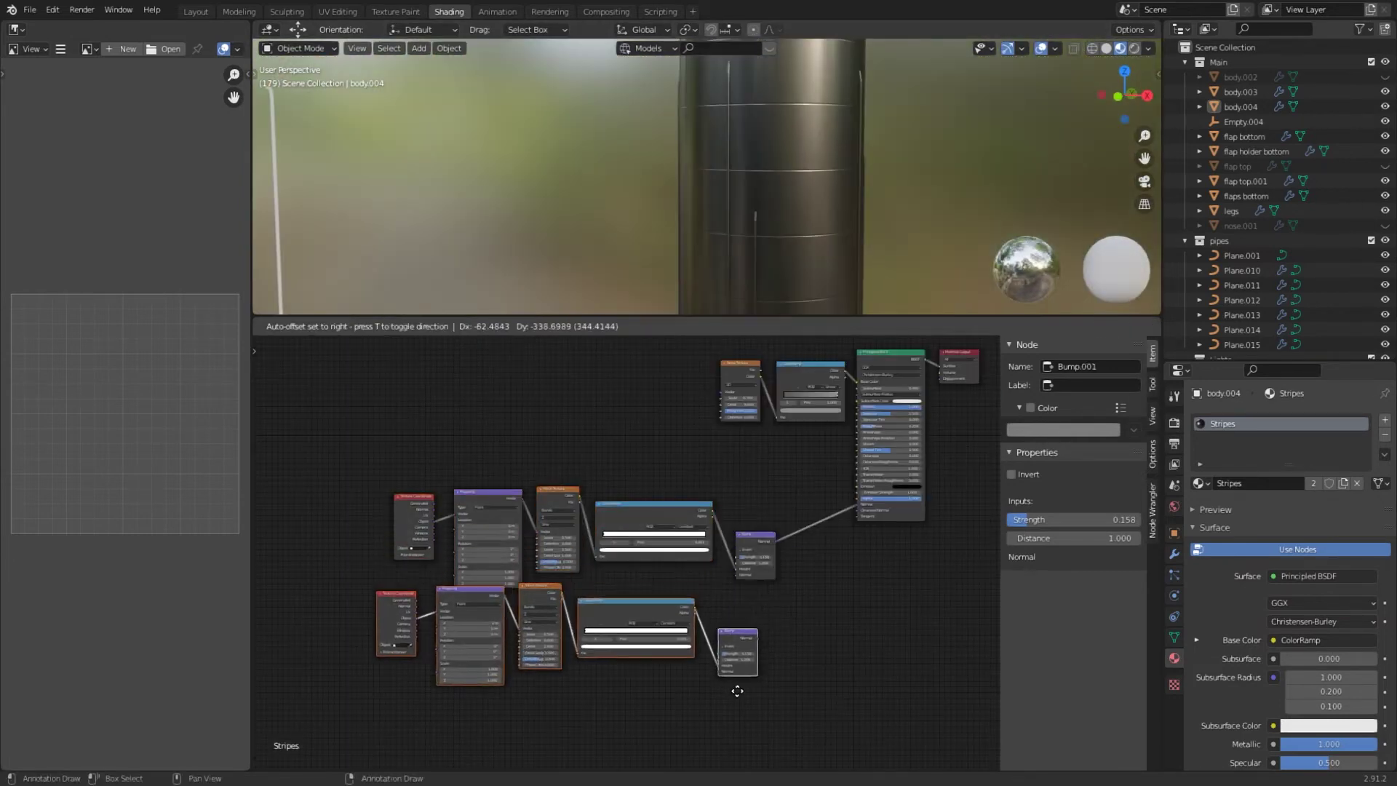
pyautogui.click(750, 710)
pyautogui.scroll(4, 732, 543)
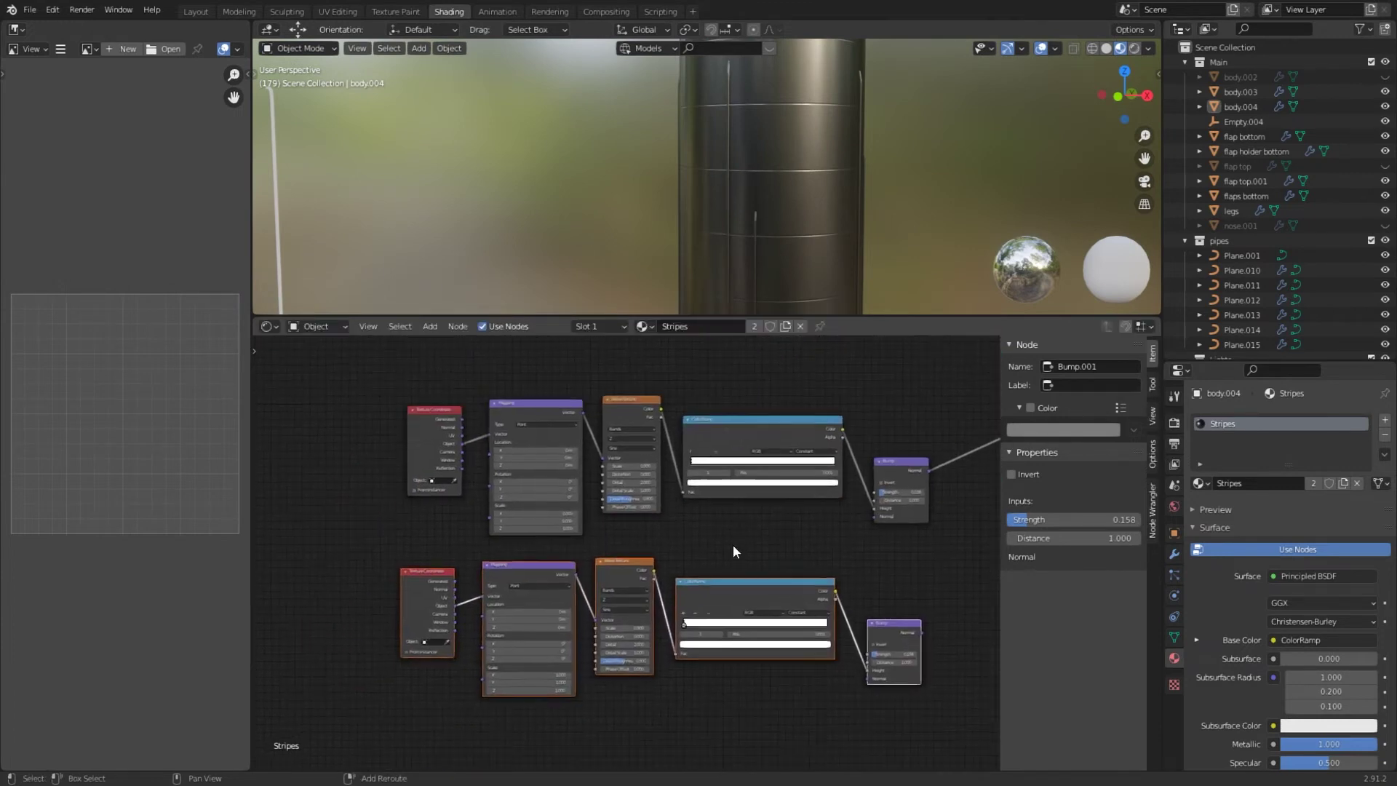
# Set the copied Wave Texture's direction to X and chain the copied Bump into the upper Bump's Normal input.
pyautogui.click(624, 634)
pyautogui.click(618, 650)
pyautogui.scroll(-6, 618, 547)
pyautogui.moveTo(758, 502); pyautogui.dragTo(419, 516, button='middle')
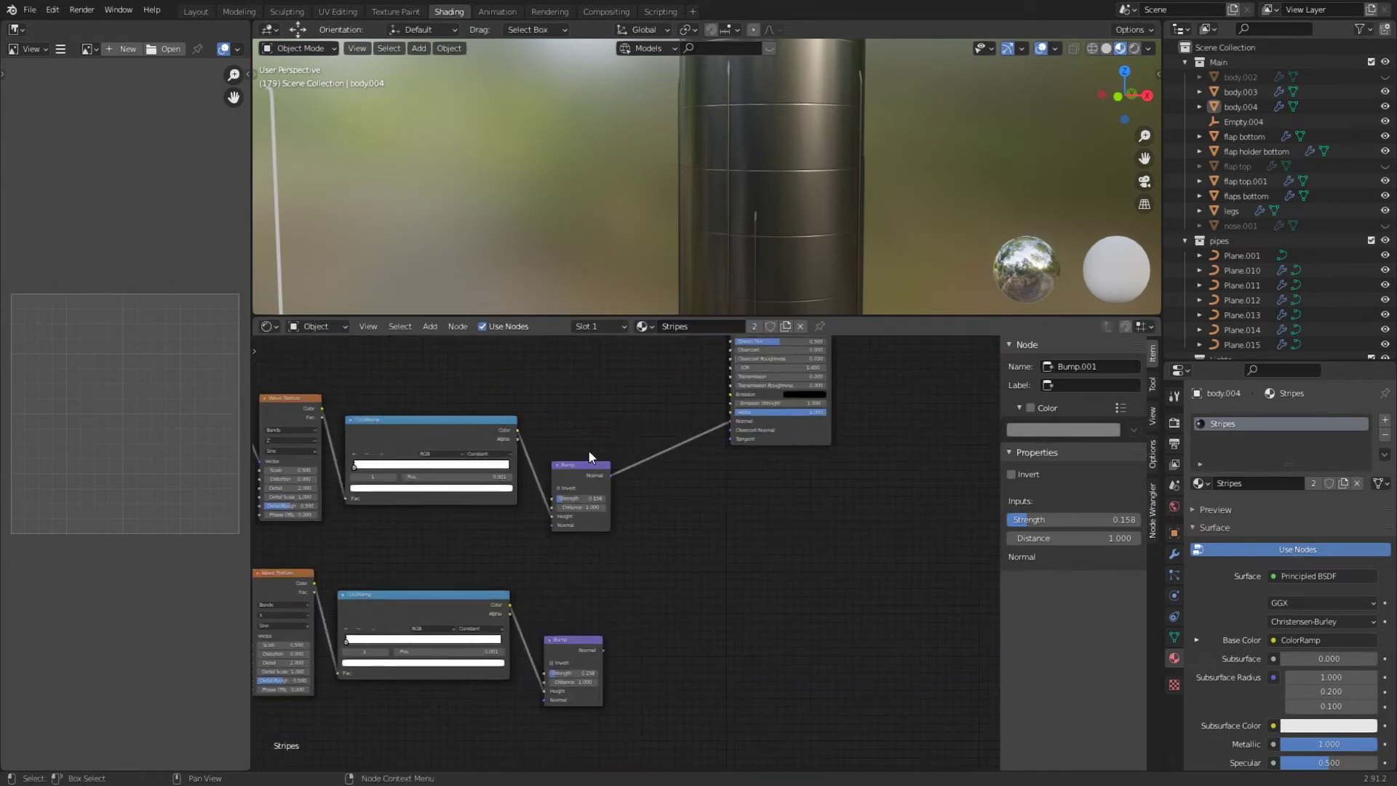
pyautogui.moveTo(591, 464); pyautogui.dragTo(643, 460)
pyautogui.moveTo(564, 639); pyautogui.dragTo(566, 571)
pyautogui.scroll(1, 630, 561)
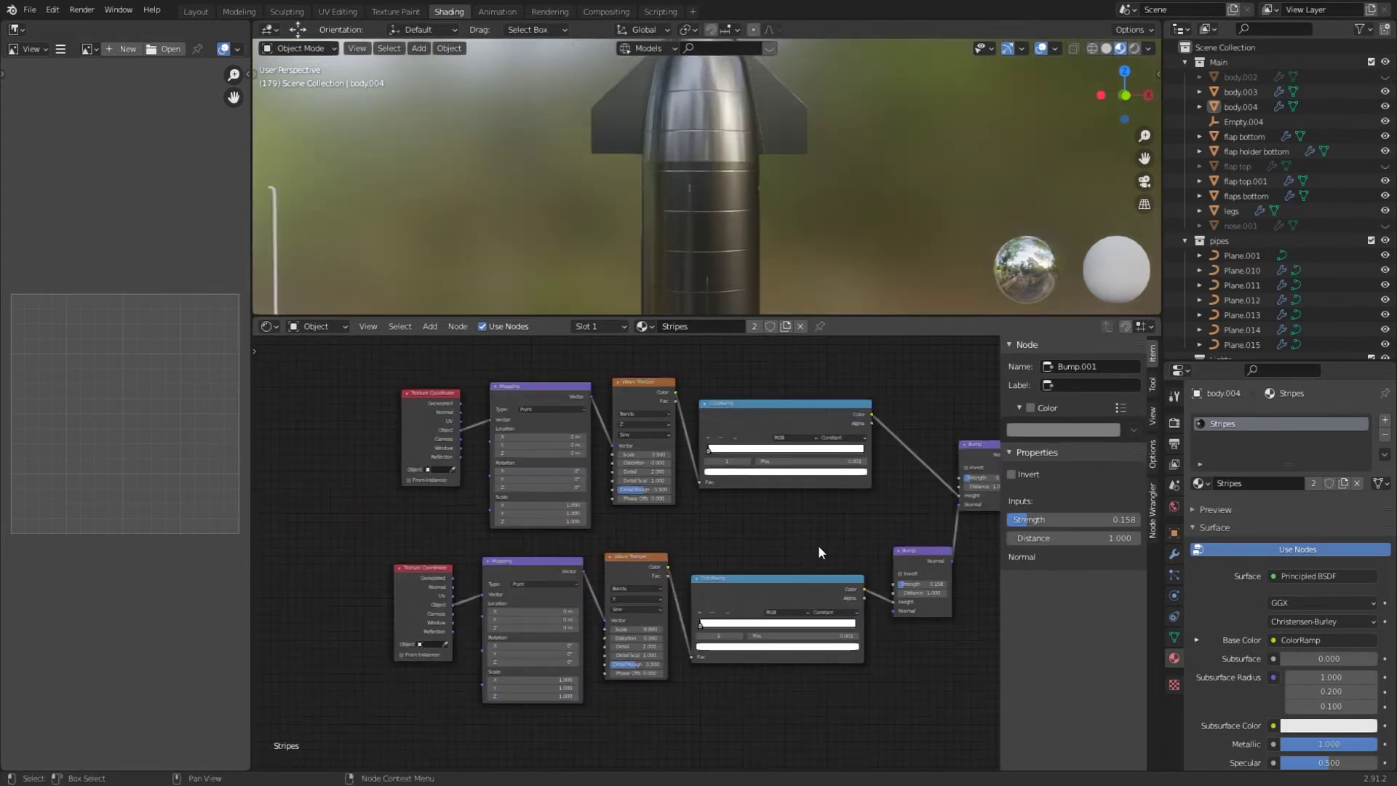
# Set the lower Wave Texture's Scale to 12.
pyautogui.scroll(2, 658, 645)
pyautogui.click(646, 684)
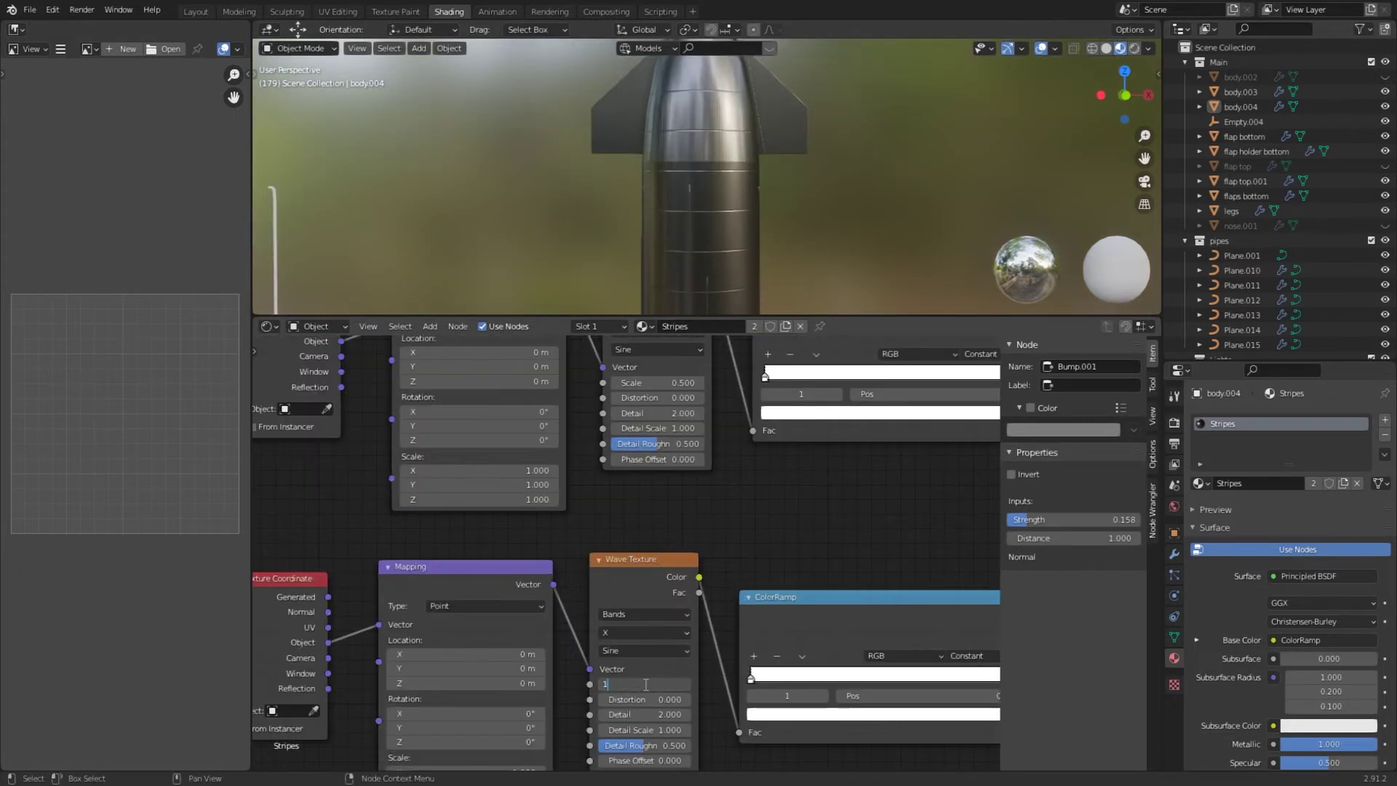
pyautogui.scroll(-3, 777, 503)
pyautogui.scroll(2, 789, 230)
pyautogui.moveTo(788, 230); pyautogui.dragTo(754, 211, button='middle')
# Add a Gradient Texture between the lower Texture Coordinate and Mapping nodes and set its type to Radial.
pyautogui.hotkey('shift', 'a')
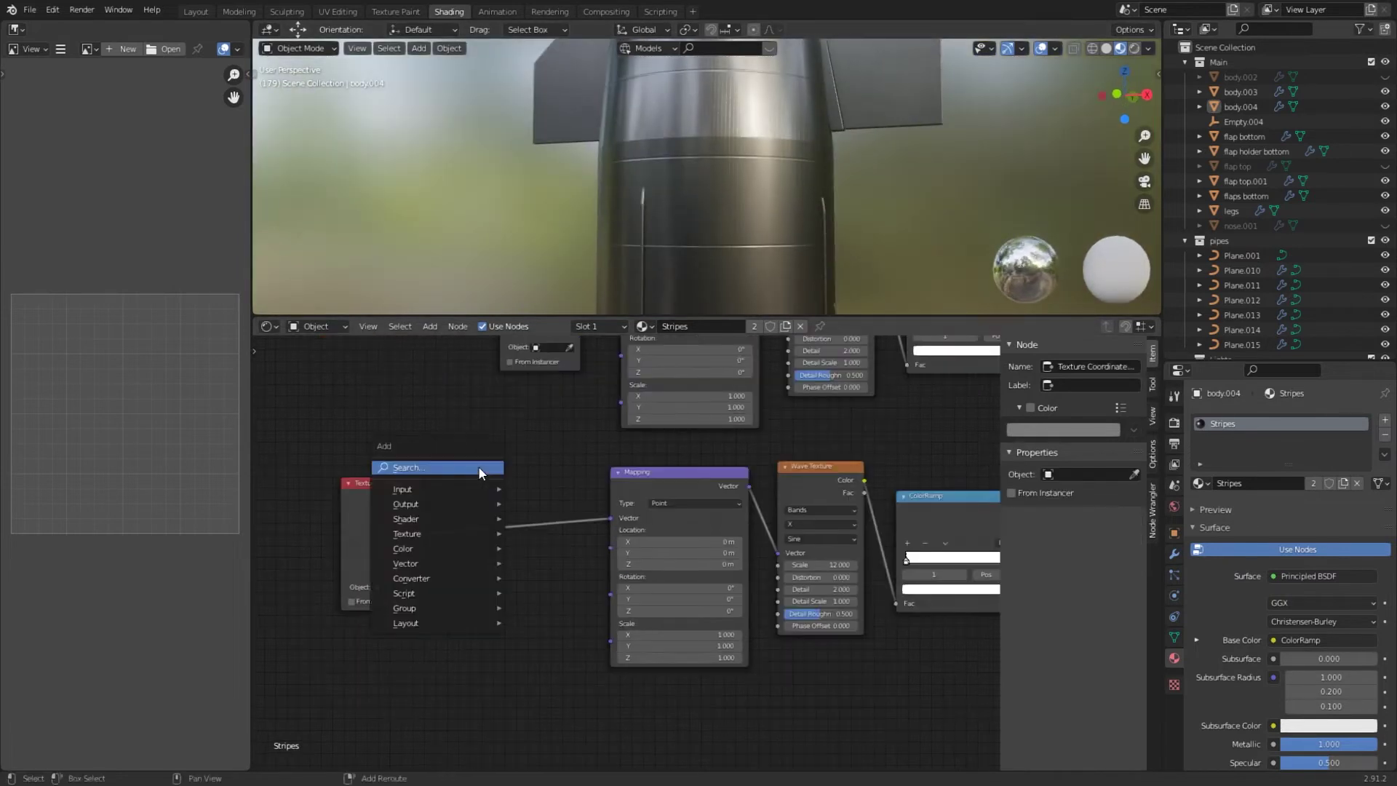
pyautogui.click(478, 466)
pyautogui.write('grad')
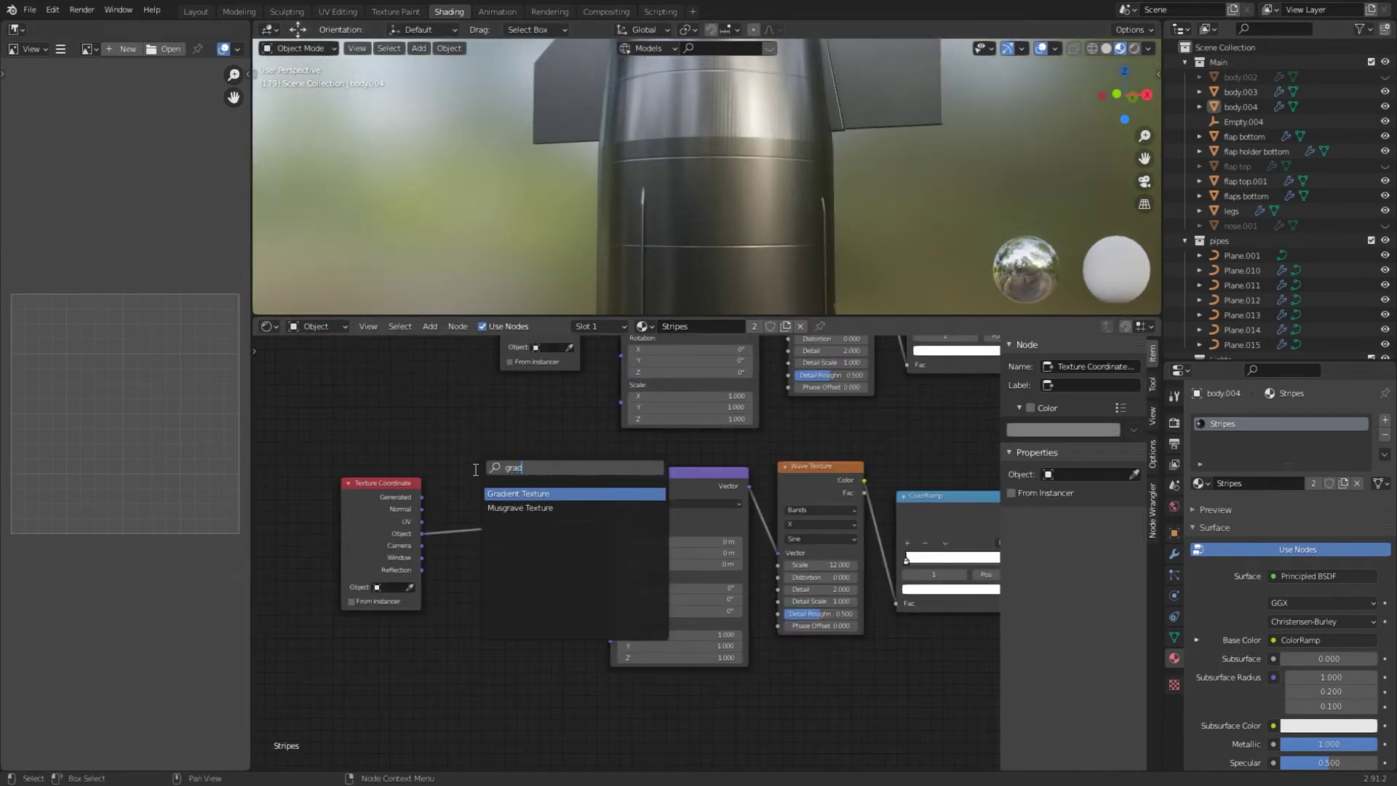
pyautogui.press('Return')
pyautogui.click(503, 492)
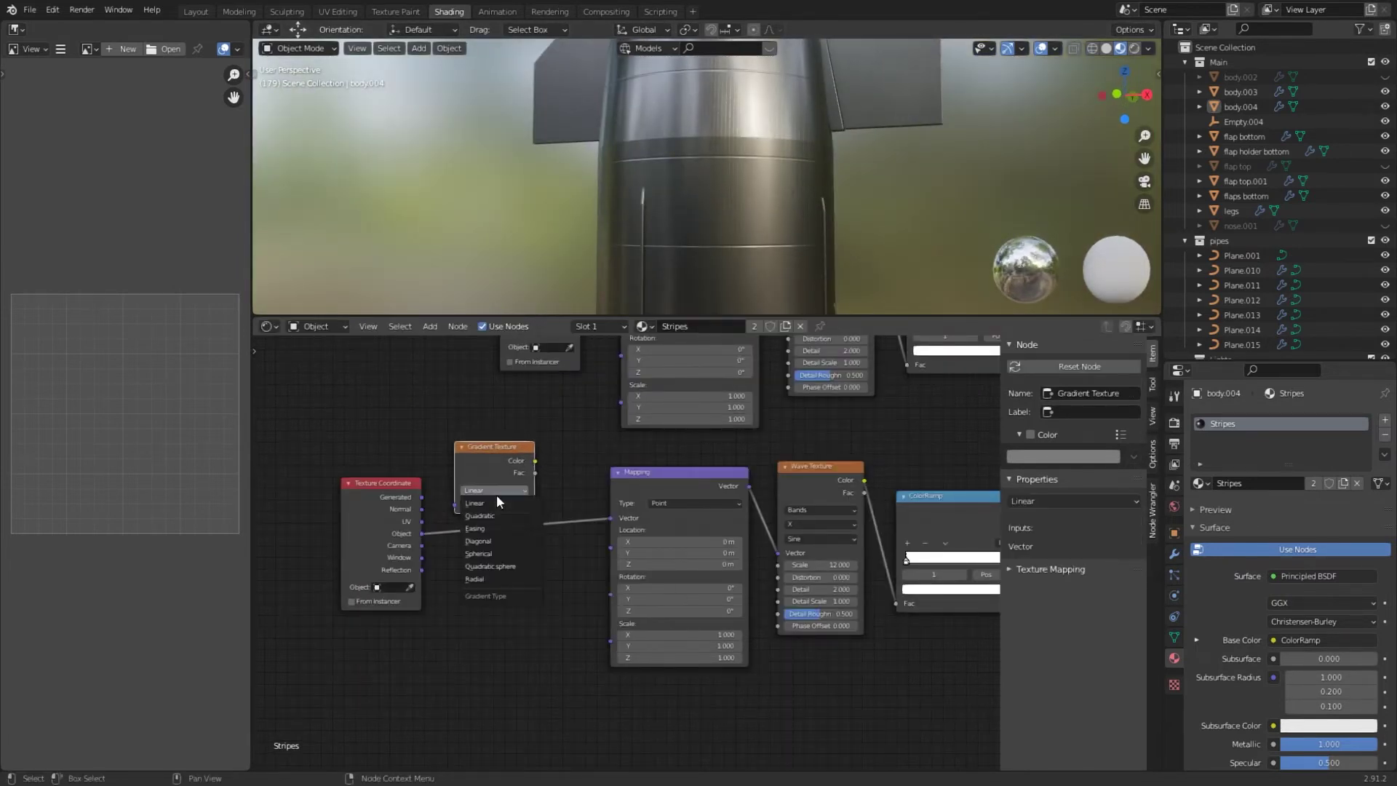
pyautogui.click(474, 579)
# Add a Separate XYZ node below the Gradient Texture and feed its Vector from the Texture Coordinate's Generated output.
pyautogui.hotkey('shift', 'a')
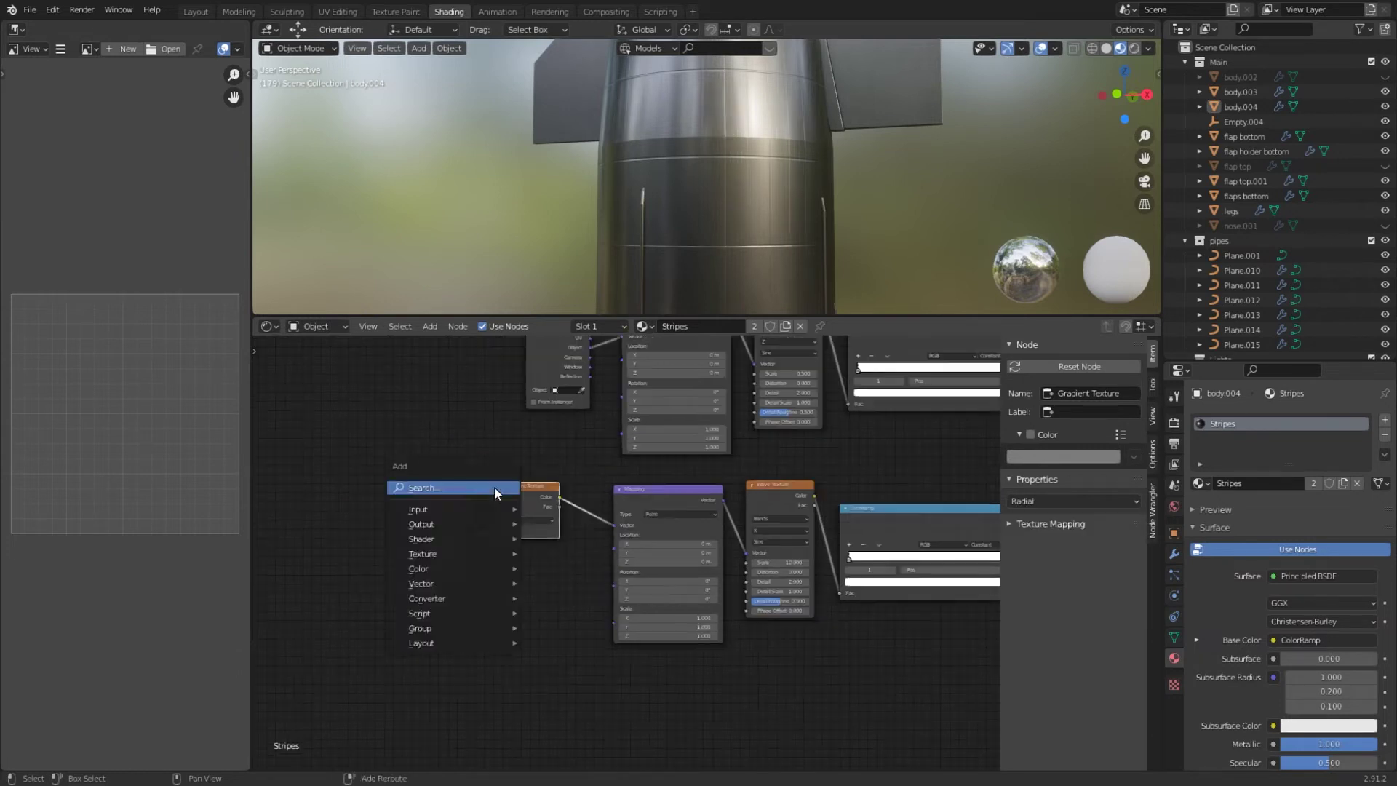
pyautogui.click(494, 487)
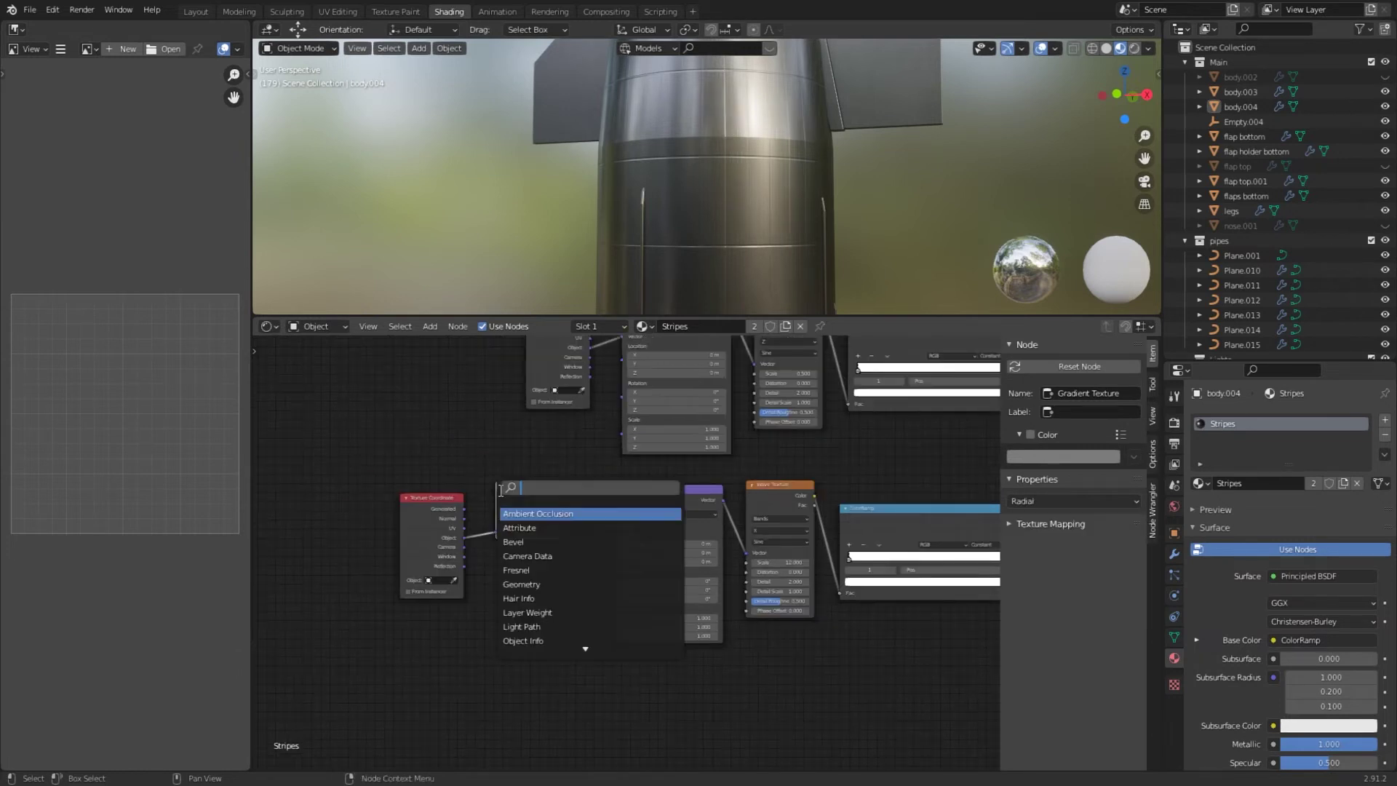
pyautogui.write('sepera')
pyautogui.click(528, 541)
pyautogui.click(508, 565)
pyautogui.scroll(2, 482, 526)
pyautogui.moveTo(482, 526); pyautogui.dragTo(591, 527, button='middle')
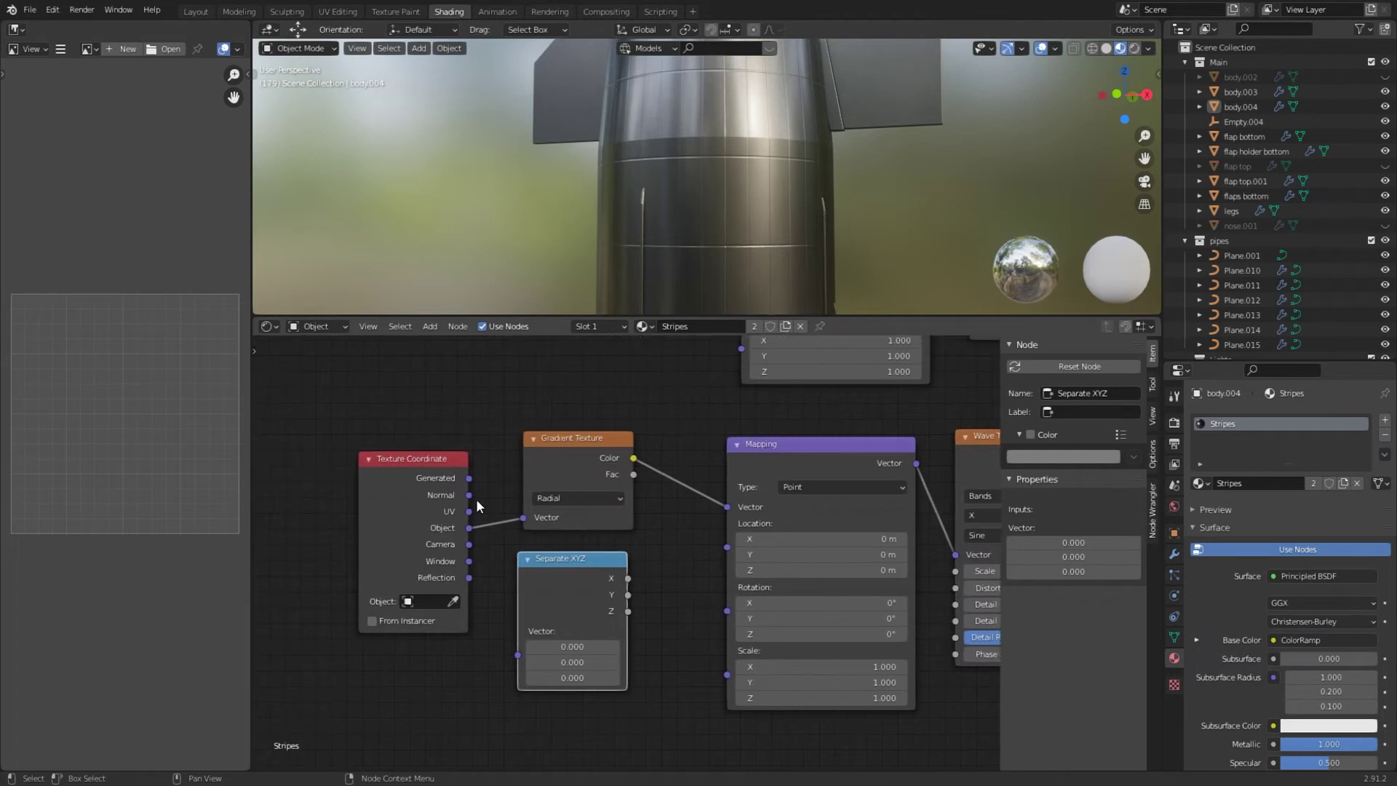
pyautogui.moveTo(468, 479); pyautogui.dragTo(518, 654)
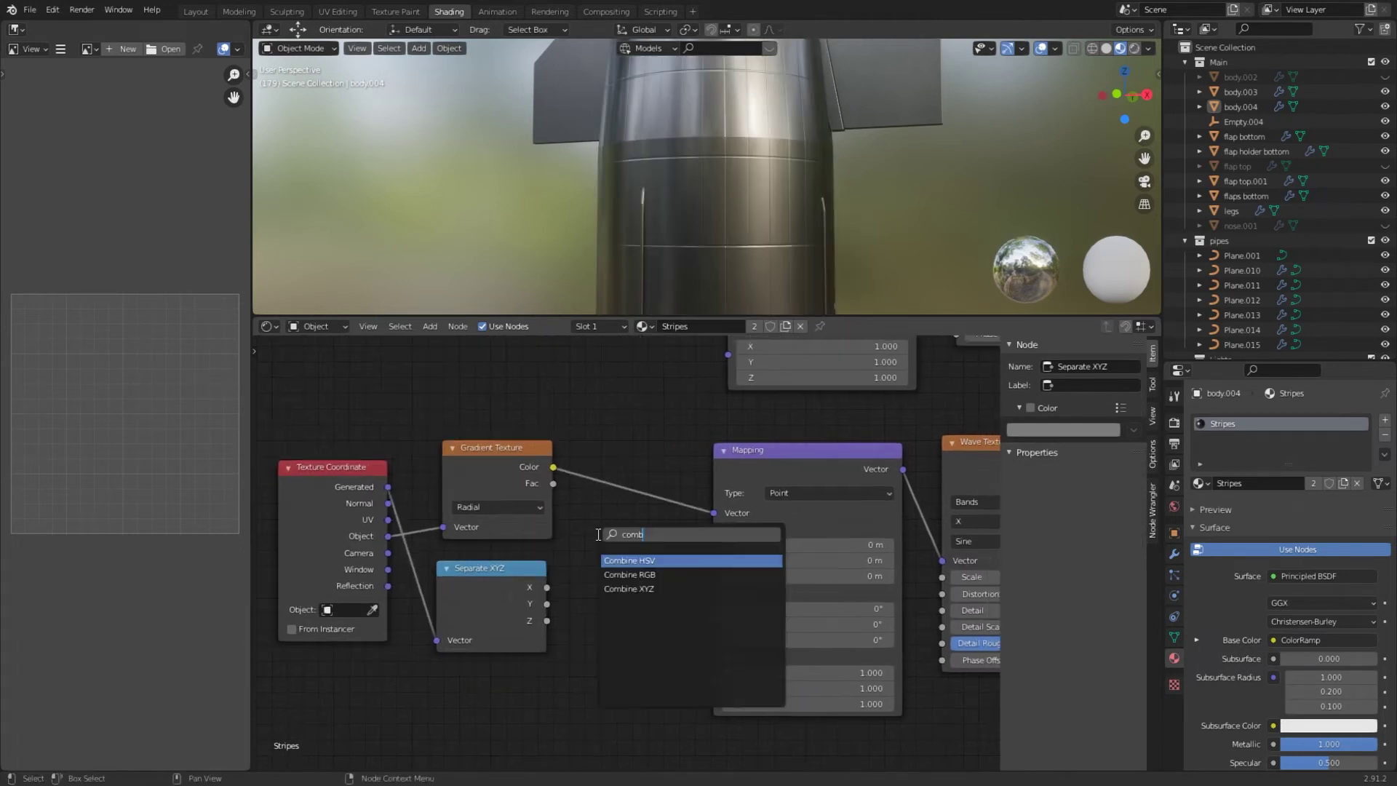
# Add a Combine XYZ node and reroute the Gradient Texture's Color from the Mapping node to its X input.
pyautogui.press('Down')
pyautogui.click(629, 589)
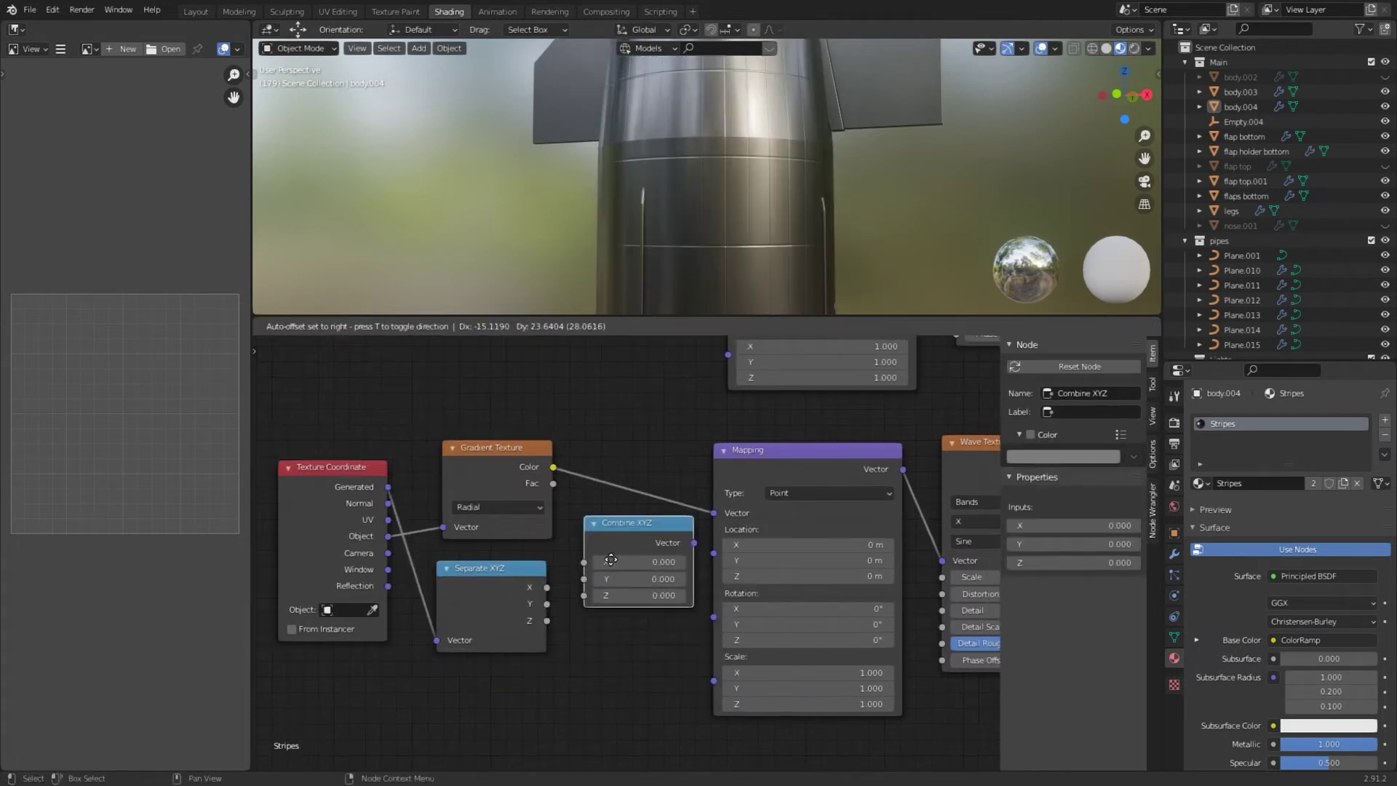
pyautogui.click(592, 577)
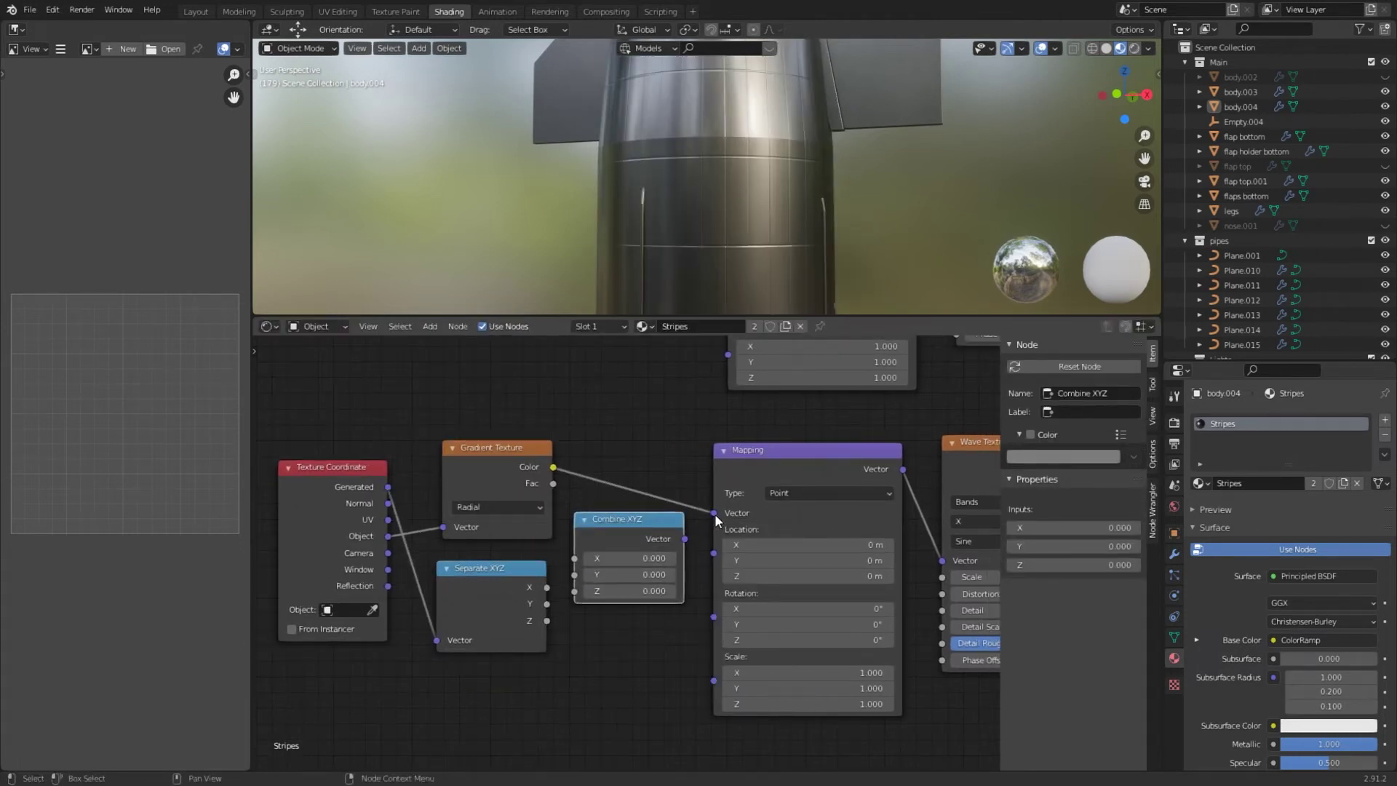
pyautogui.moveTo(714, 512); pyautogui.dragTo(635, 521)
pyautogui.moveTo(580, 557); pyautogui.dragTo(580, 559)
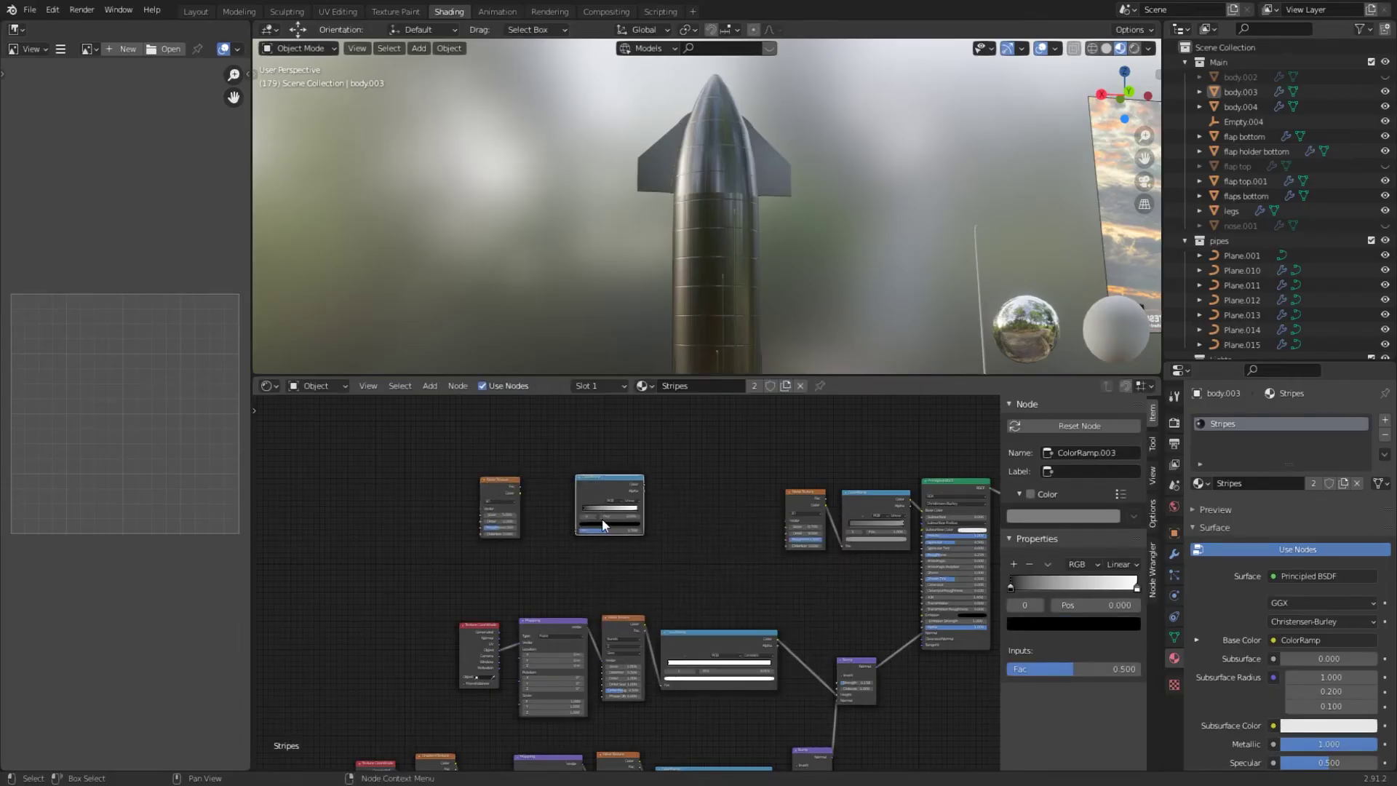
# Connect the new Noise Texture's Color to the Fac input of the new ColorRamp beside it.
pyautogui.scroll(2, 513, 502)
pyautogui.scroll(3, 512, 502)
pyautogui.moveTo(427, 457); pyautogui.dragTo(531, 533)
# Move the upper Texture Coordinate and Mapping nodes away from the Wave Texture and connect Mapping's Vector to the new Noise Texture.
pyautogui.moveTo(735, 584); pyautogui.dragTo(505, 487)
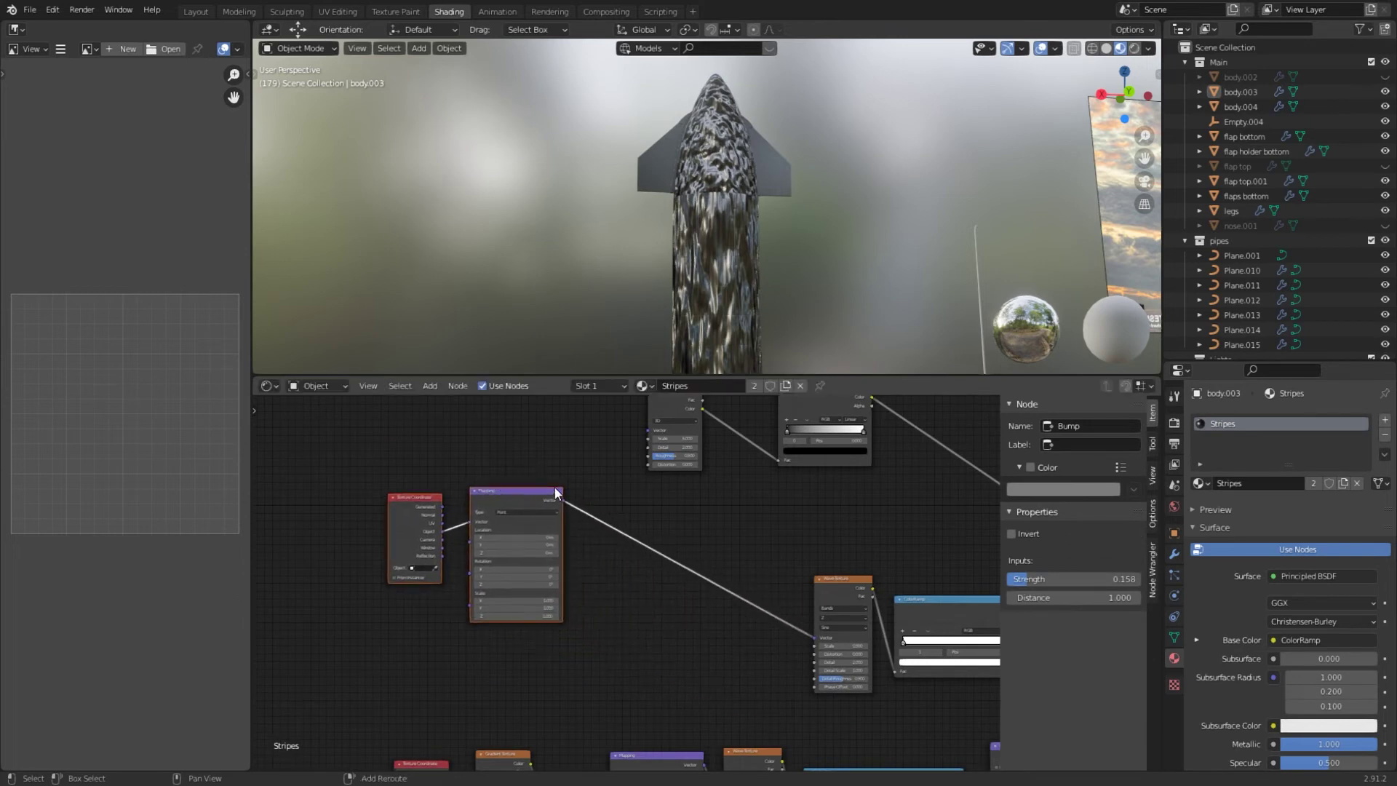
pyautogui.moveTo(558, 494); pyautogui.dragTo(567, 577, button='middle')
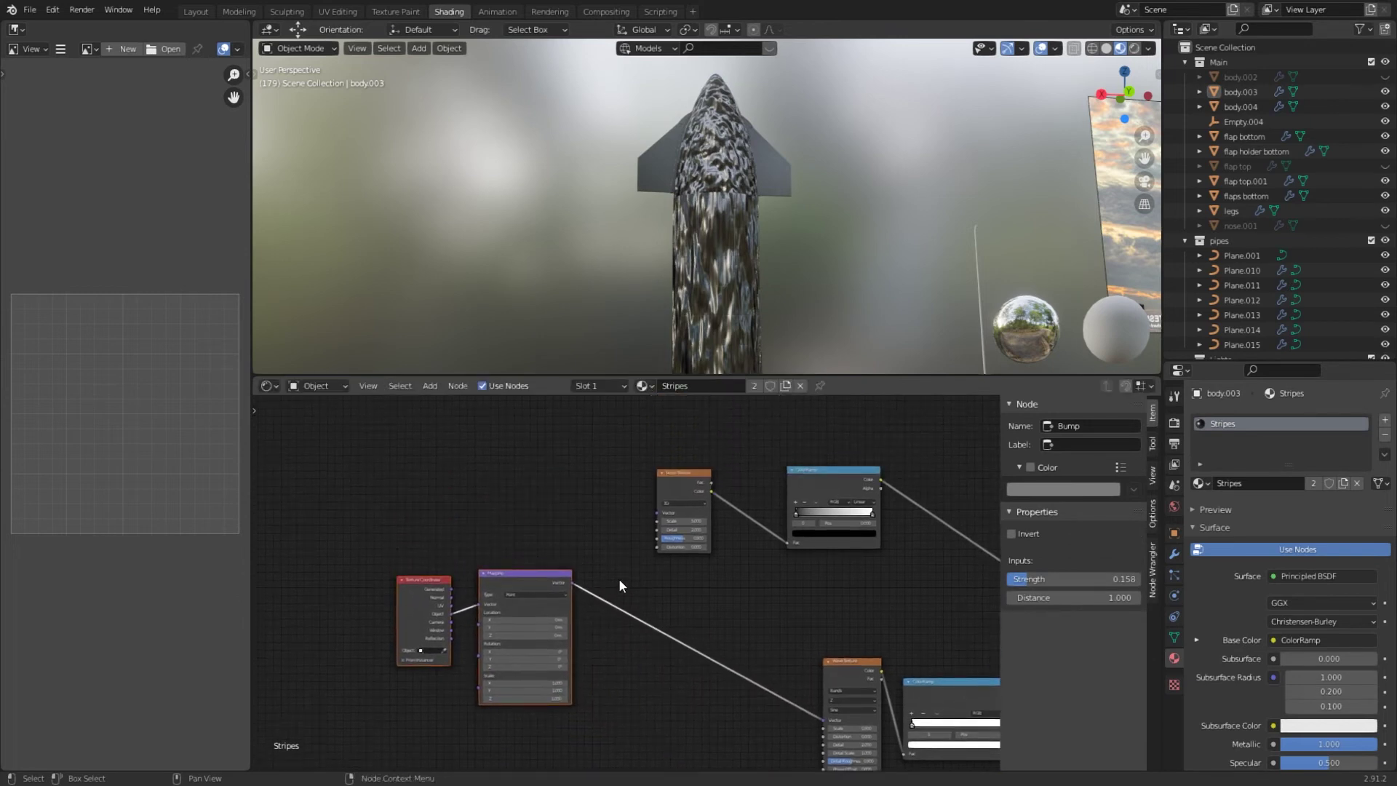
pyautogui.scroll(2, 619, 586)
pyautogui.moveTo(553, 582); pyautogui.dragTo(666, 488)
pyautogui.moveTo(665, 488); pyautogui.dragTo(666, 488)
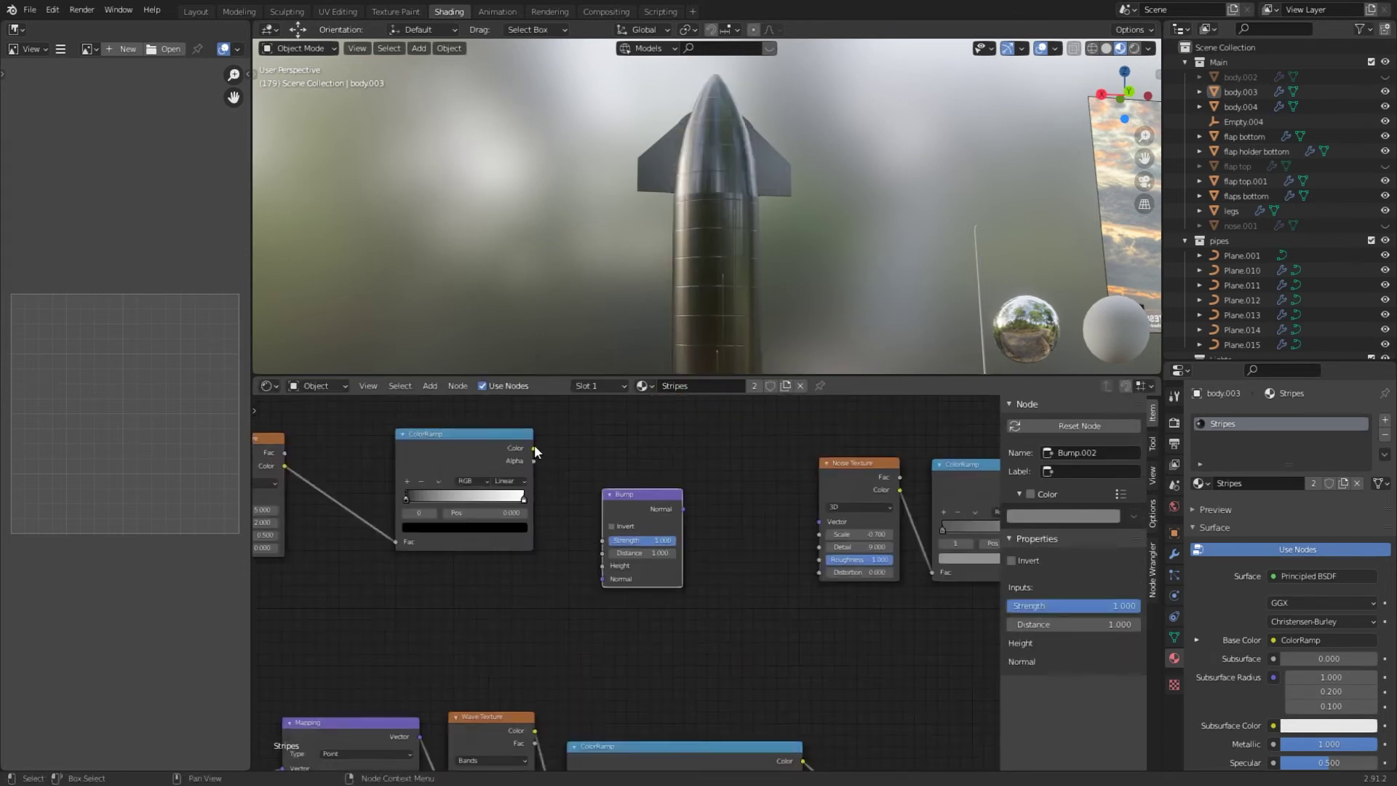
# Connect the noise ColorRamp's Color to the new Bump's Height and insert that Bump between the stripe Bump and the Principled BSDF.
pyautogui.moveTo(535, 444); pyautogui.dragTo(599, 569)
pyautogui.moveTo(600, 570); pyautogui.dragTo(562, 532, button='middle')
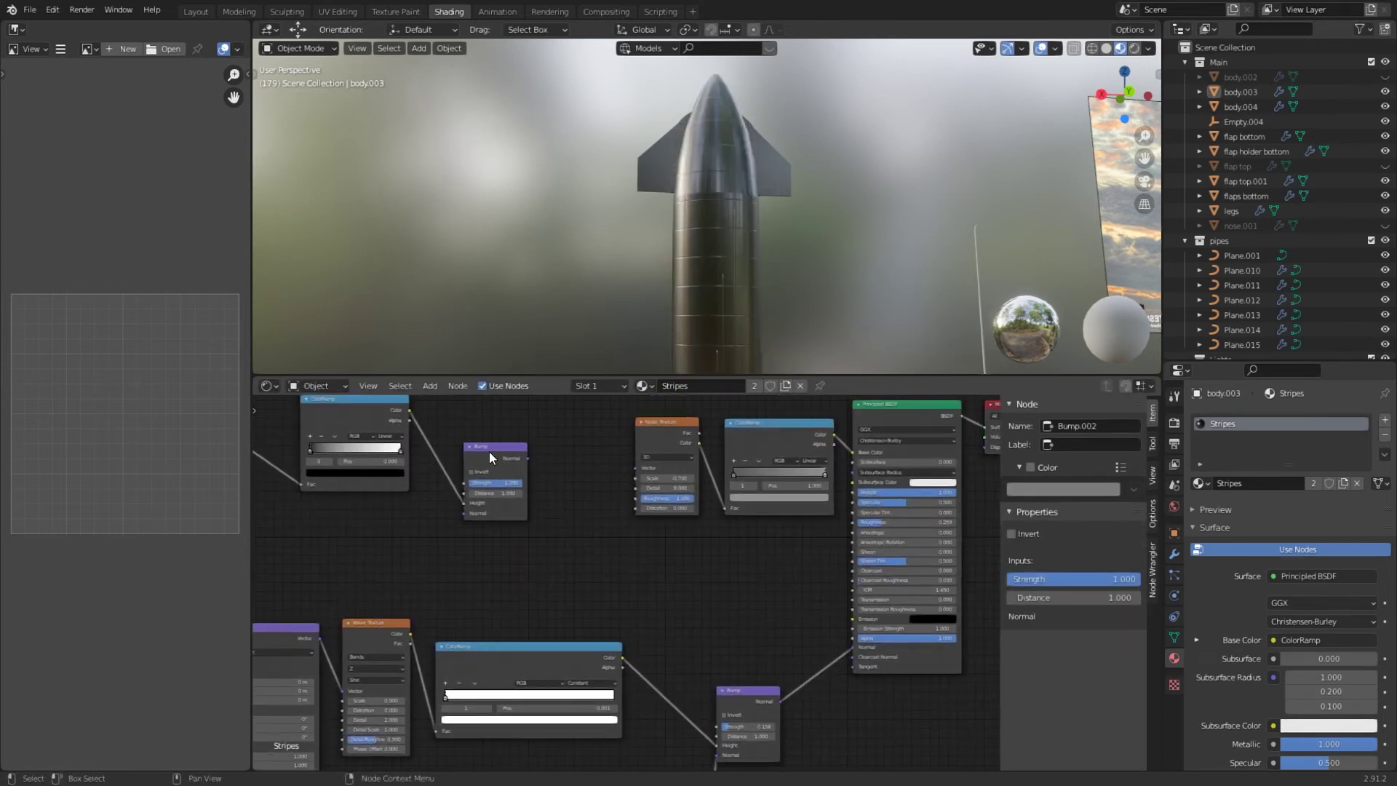
pyautogui.moveTo(486, 449); pyautogui.dragTo(806, 627)
pyautogui.moveTo(743, 688); pyautogui.dragTo(762, 652)
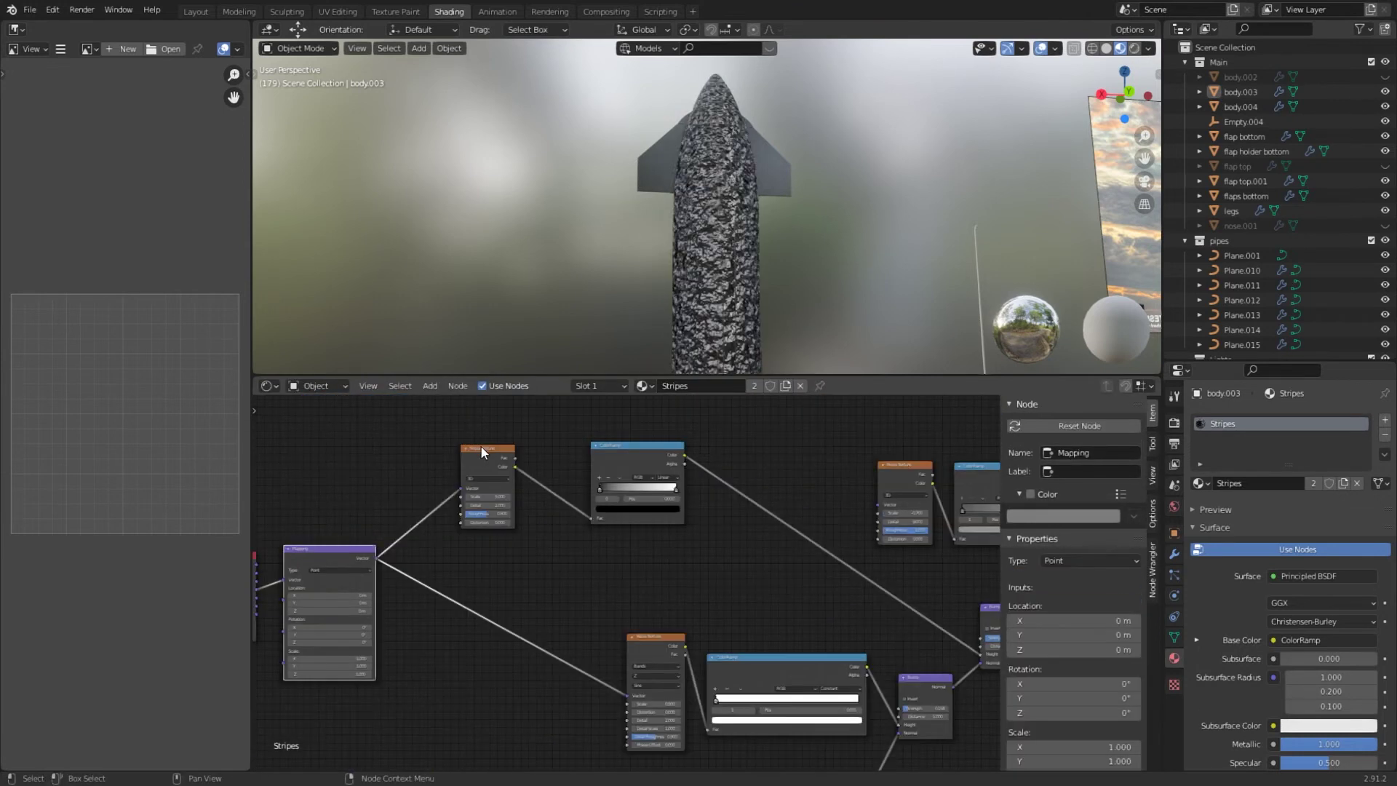
# Move the new Noise Texture closer to its ColorRamp and inspect the bump effect on the rocket.
pyautogui.moveTo(481, 446); pyautogui.dragTo(690, 457)
pyautogui.scroll(3, 824, 173)
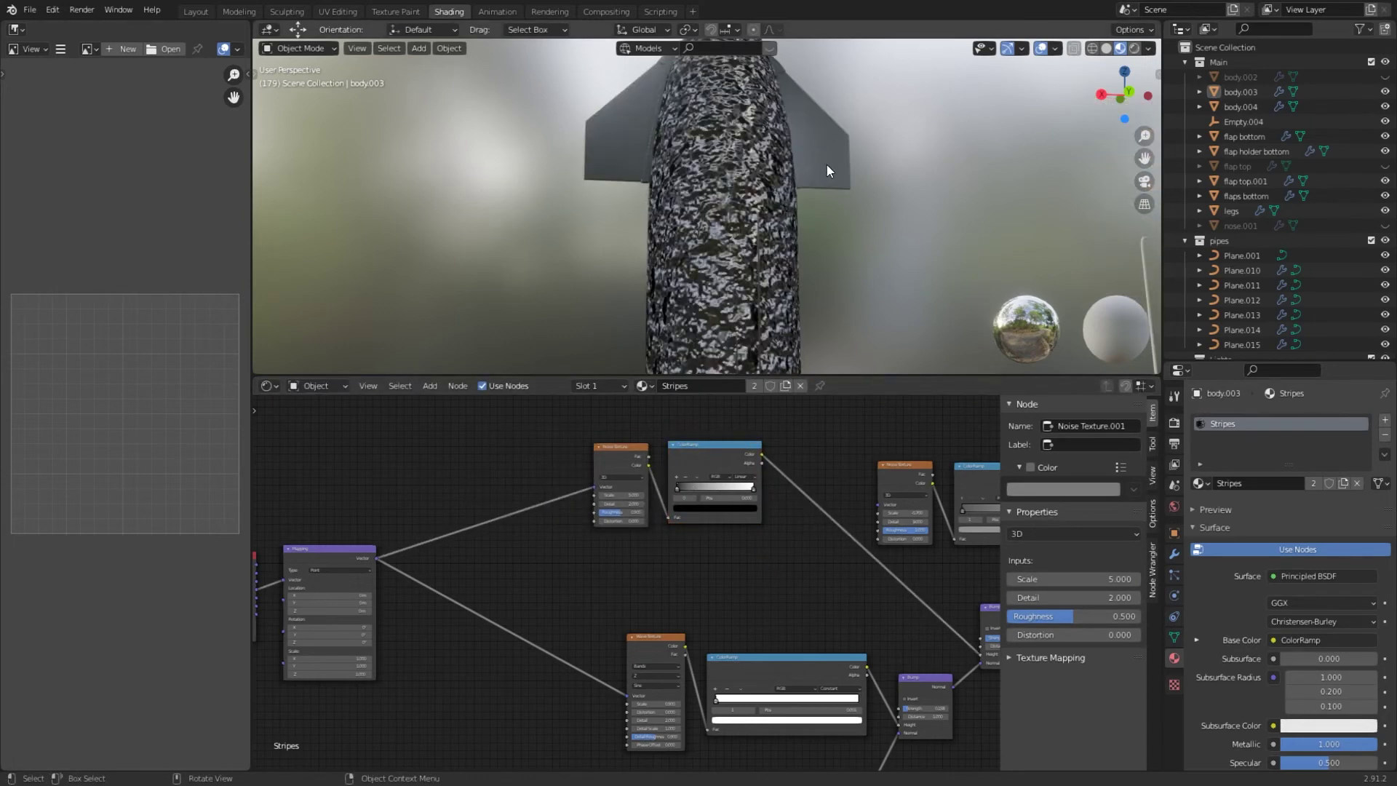
pyautogui.moveTo(824, 173); pyautogui.dragTo(777, 205, button='middle')
pyautogui.scroll(3, 626, 584)
# Duplicate the Z-direction Wave Texture and arrange the copy above the original.
pyautogui.moveTo(672, 586); pyautogui.dragTo(673, 511, button='middle')
pyautogui.moveTo(658, 578); pyautogui.dragTo(630, 584)
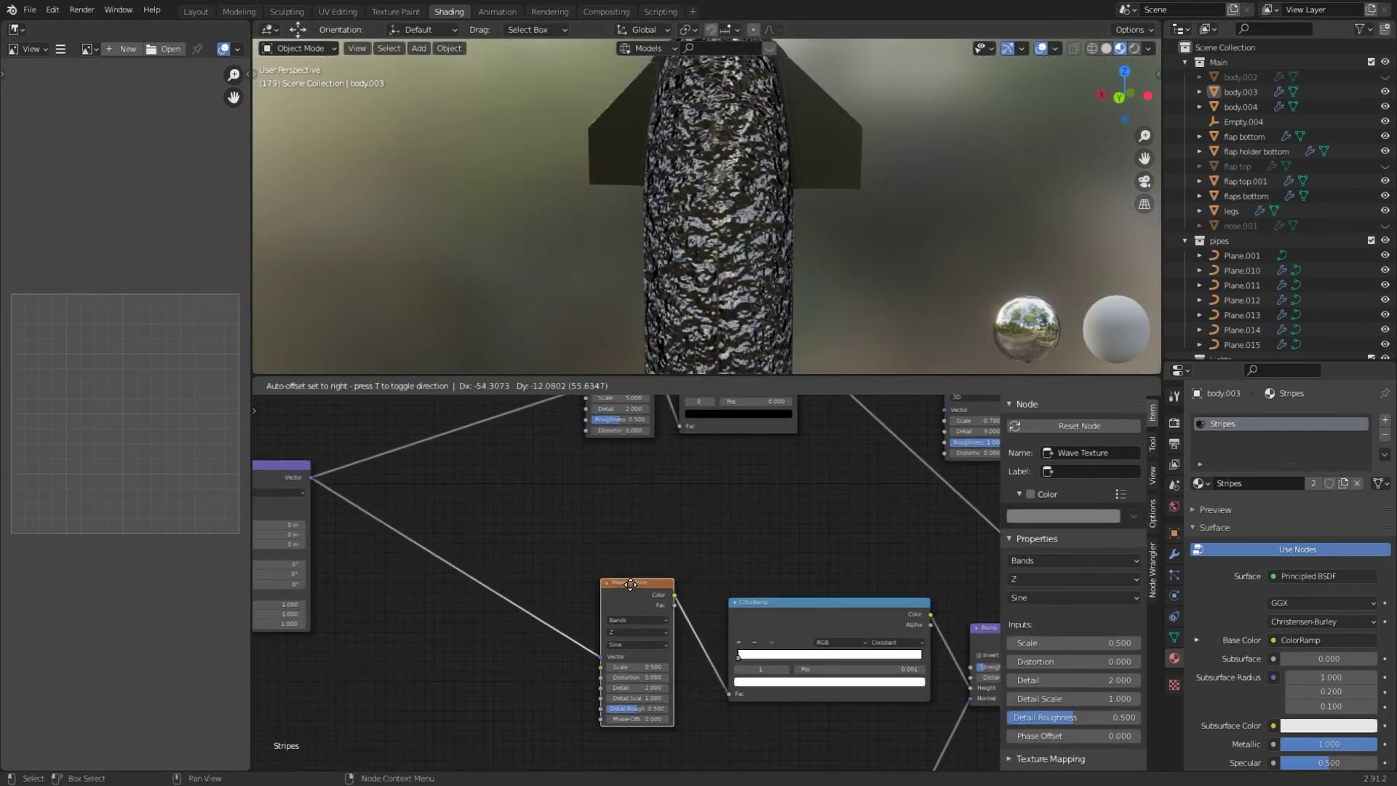
pyautogui.hotkey('shift', 'd')
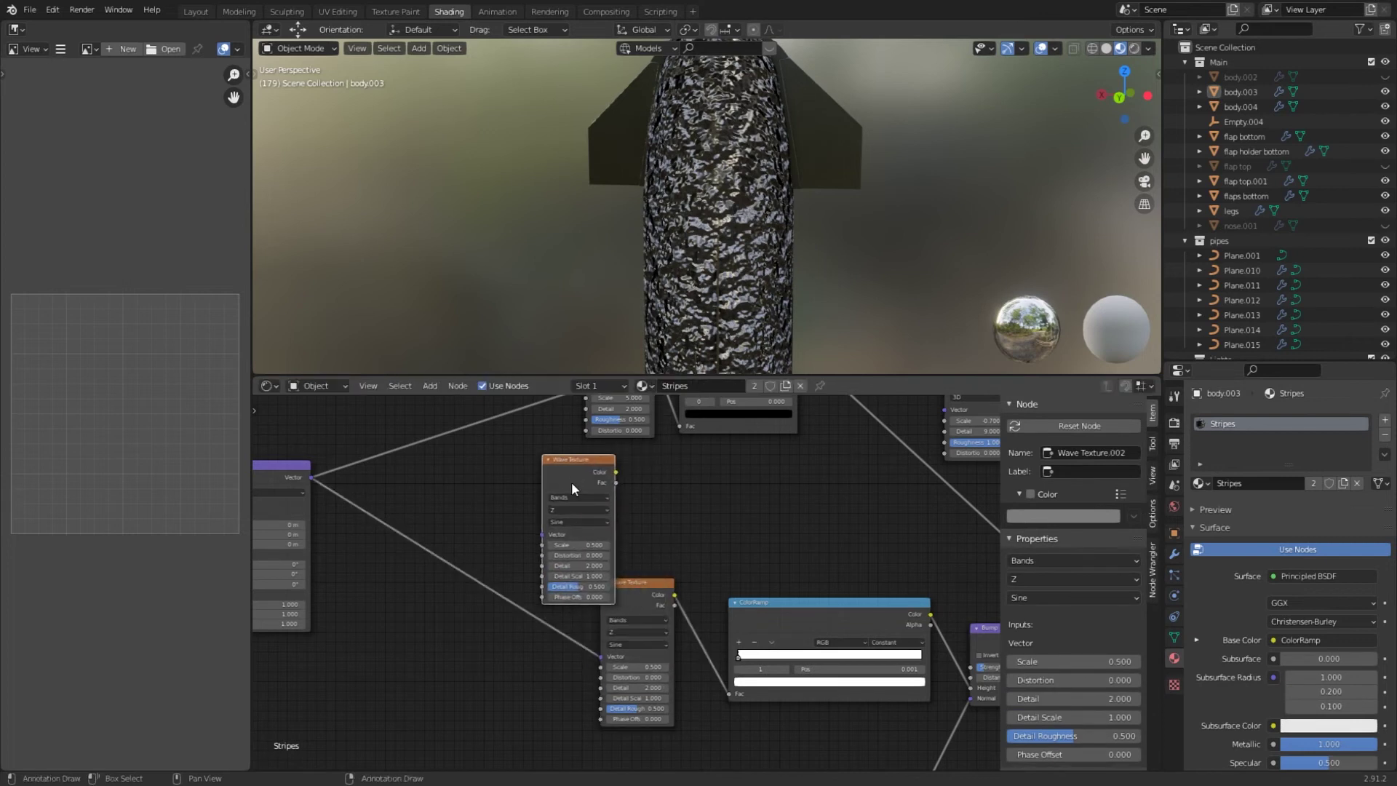
pyautogui.scroll(-2, 620, 556)
pyautogui.moveTo(631, 604); pyautogui.dragTo(624, 626)
pyautogui.moveTo(633, 552); pyautogui.dragTo(664, 586, button='middle')
pyautogui.scroll(3, 623, 587)
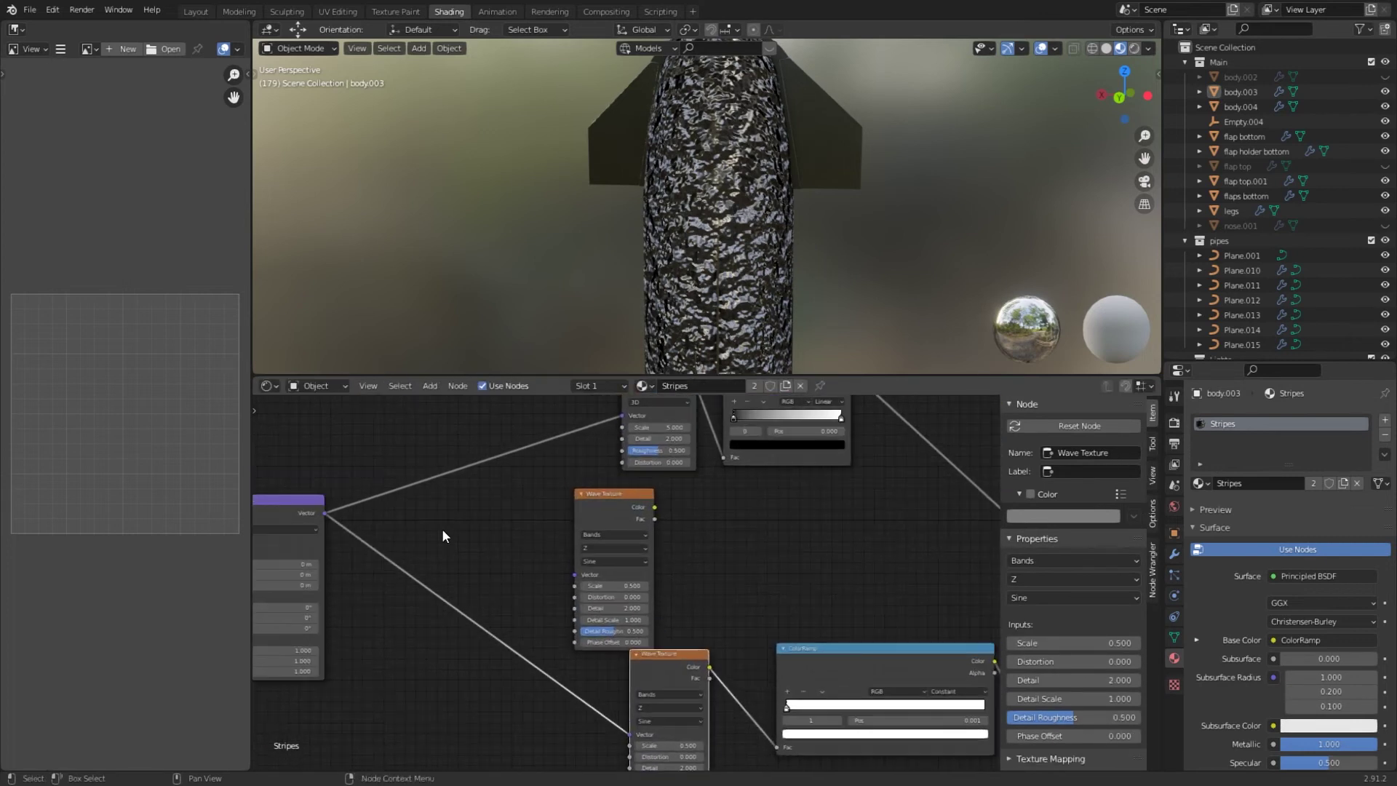
# Connect the Mapping node's Vector to the copied Wave Texture and move the copy below the Noise Texture.
pyautogui.moveTo(334, 517); pyautogui.dragTo(395, 523)
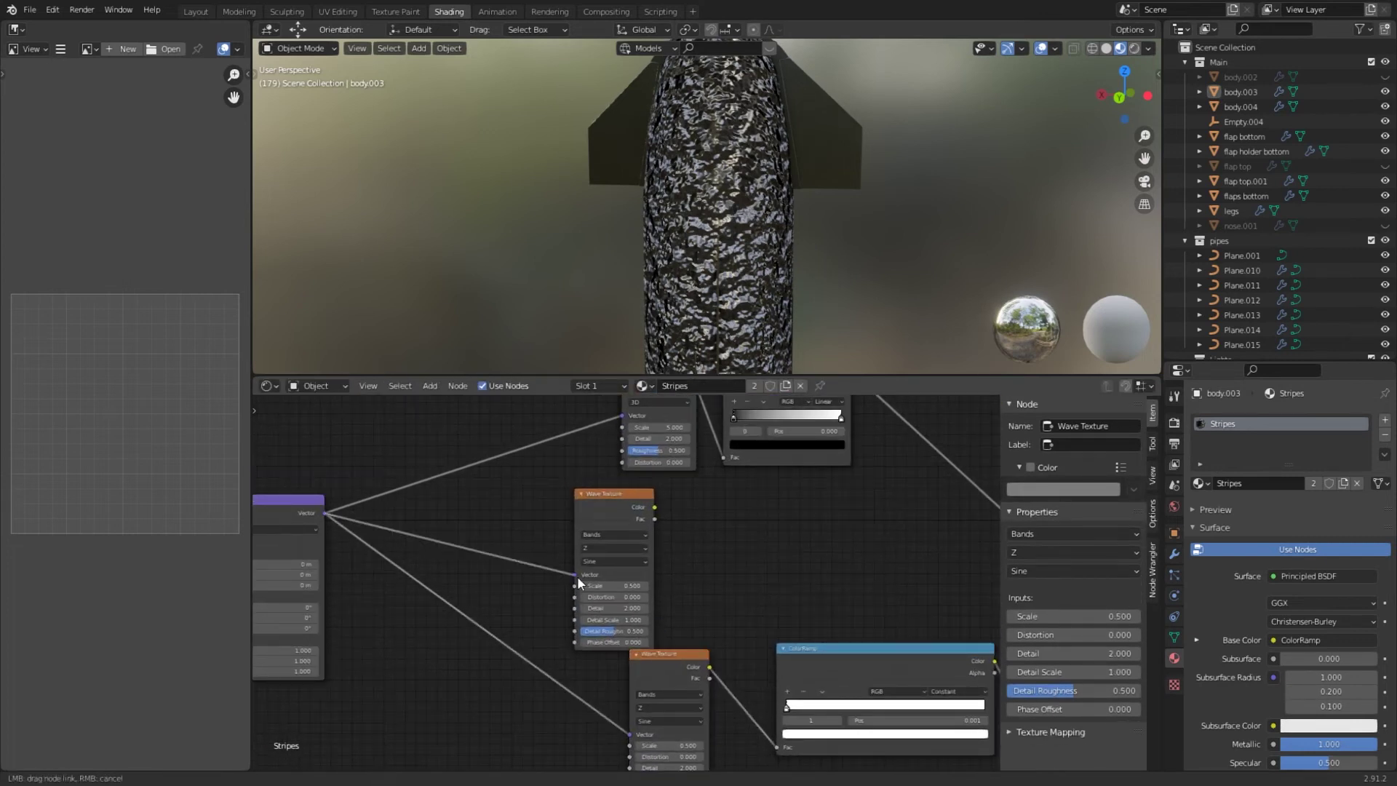
pyautogui.moveTo(578, 577); pyautogui.dragTo(578, 576)
pyautogui.moveTo(601, 511); pyautogui.dragTo(644, 500)
# Add a ColorRamp beside the copied Wave Texture and connect the texture's Color to its Fac input.
pyautogui.scroll(-4, 673, 505)
pyautogui.moveTo(726, 521); pyautogui.dragTo(638, 546, button='middle')
pyautogui.hotkey('shift', 'a')
pyautogui.write('s')
pyautogui.write('color')
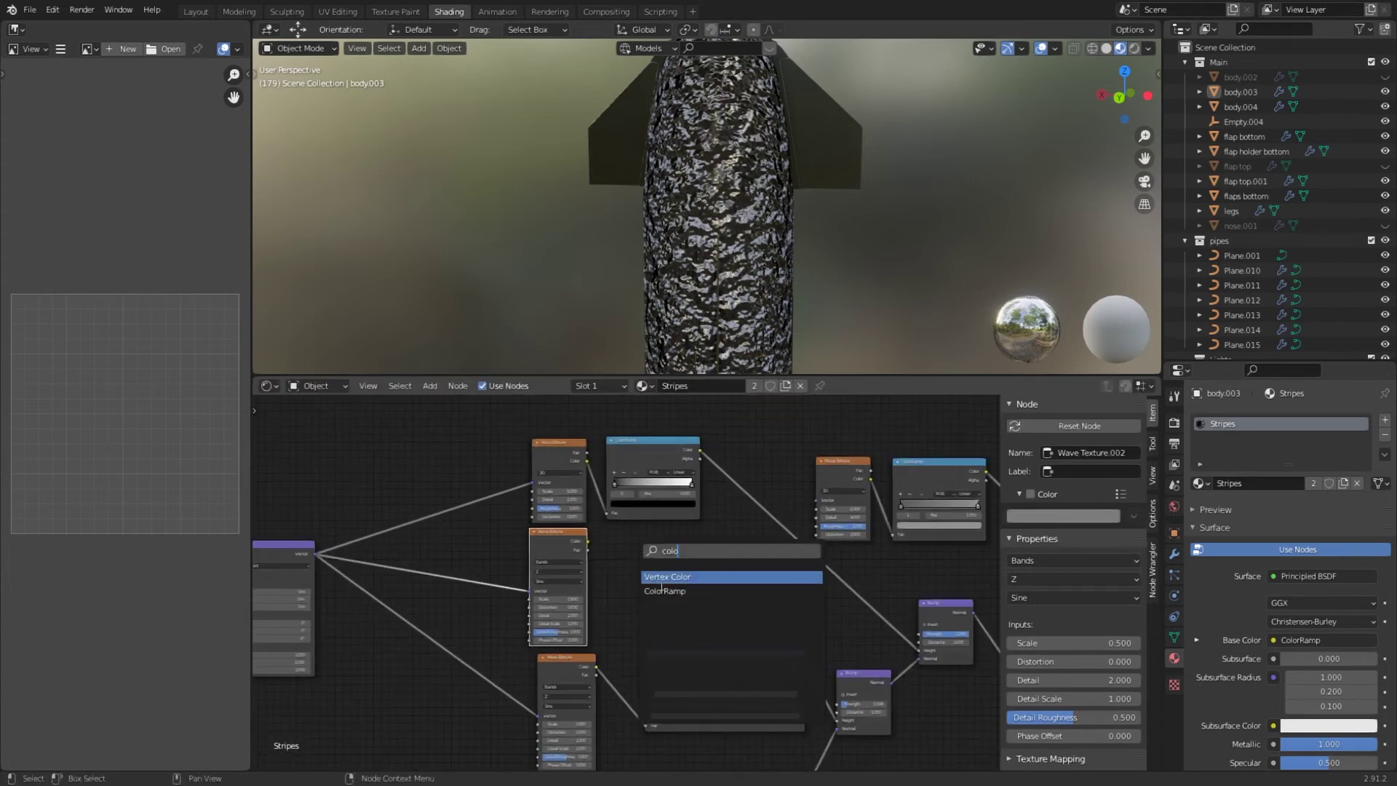
pyautogui.click(650, 591)
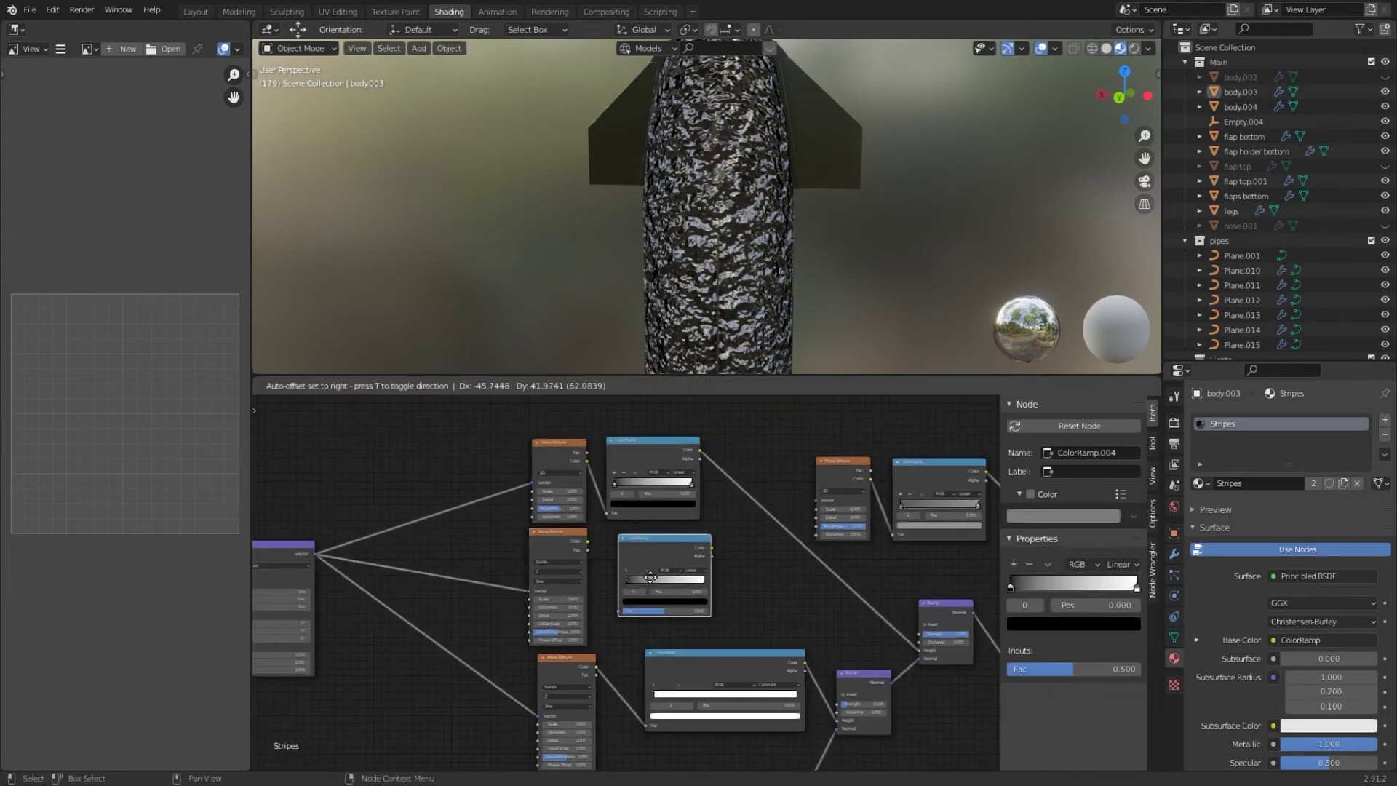
pyautogui.click(628, 575)
pyautogui.moveTo(589, 542); pyautogui.dragTo(618, 610)
# Add a MixRGB node feeding the upper Bump's Height, with the copied wave's ColorRamp connected to Fac and the noise ColorRamp to Color2.
pyautogui.hotkey('shift', 'a')
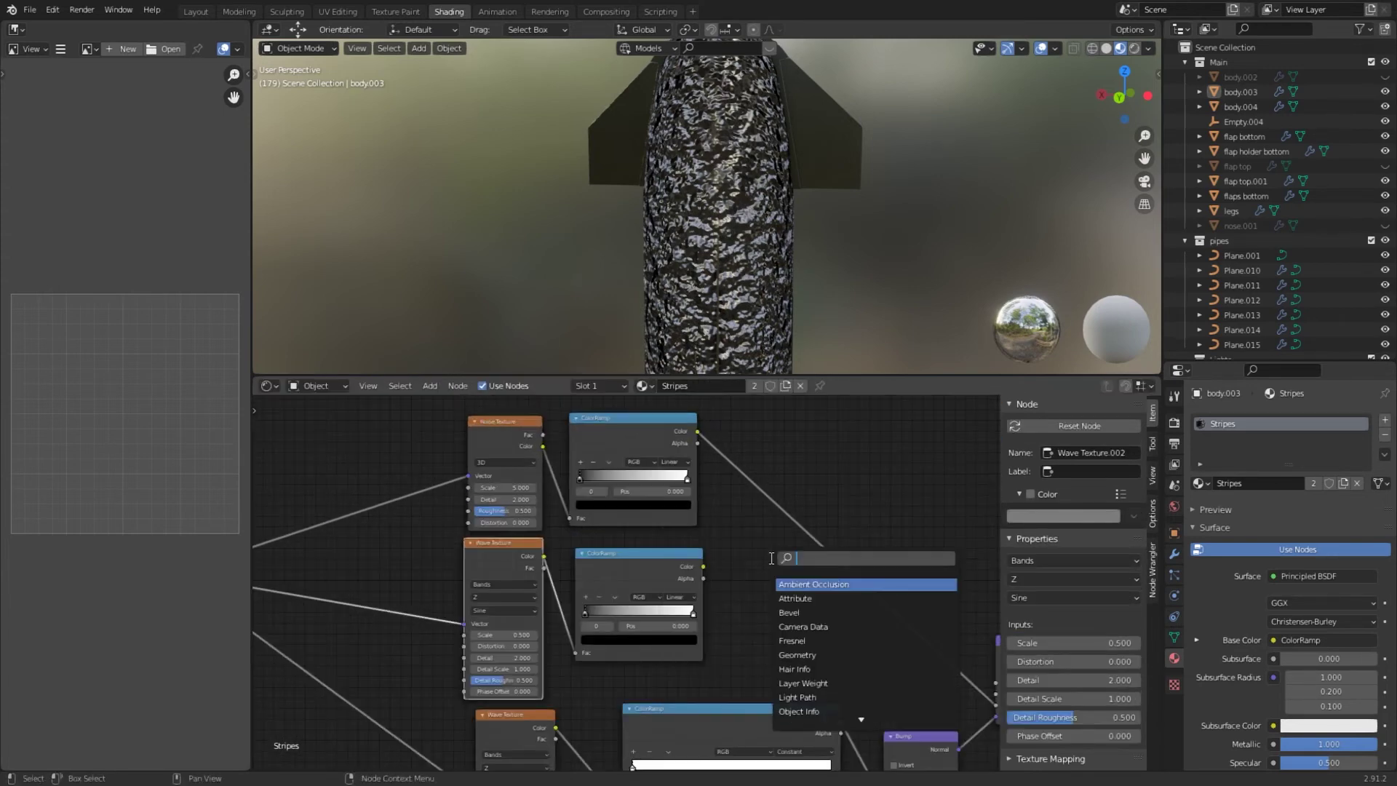
pyautogui.write('mix')
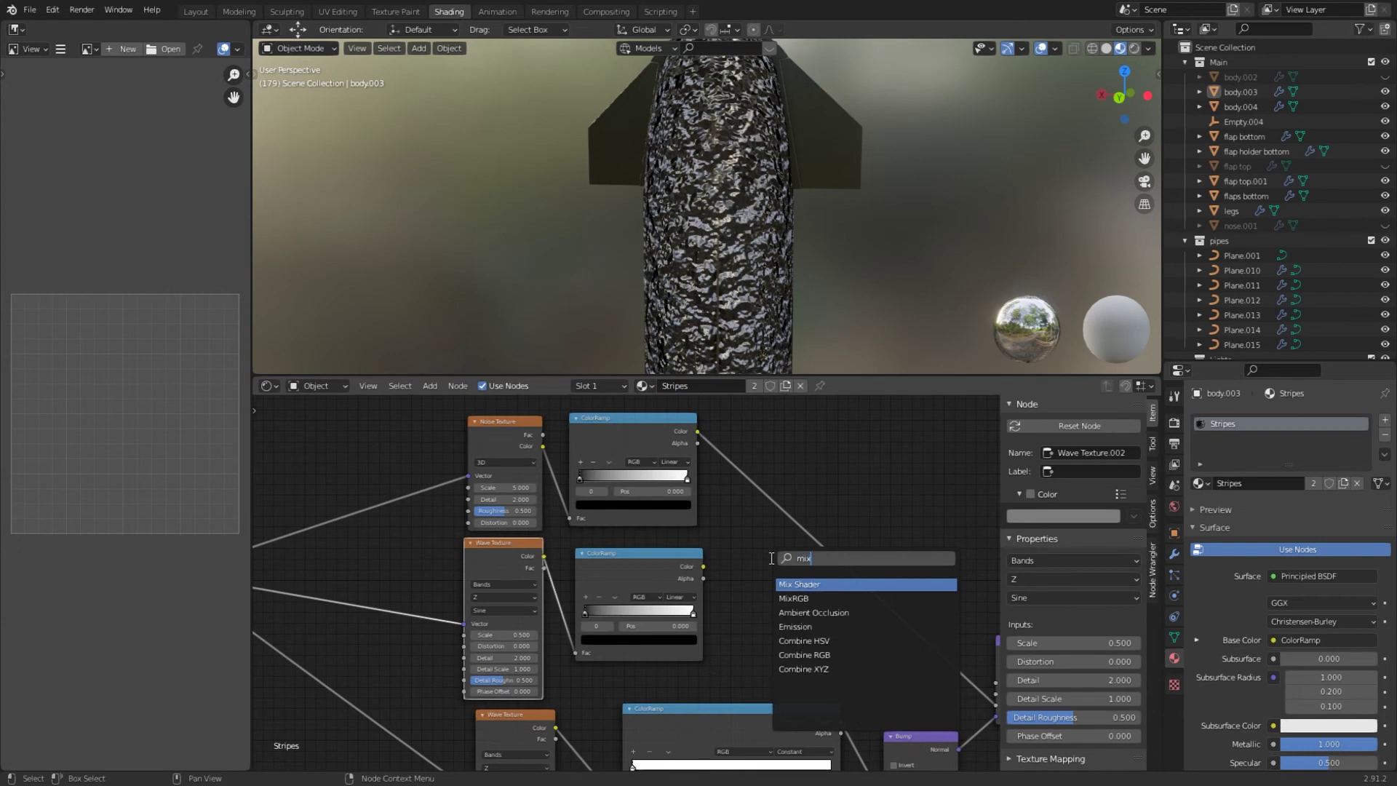
pyautogui.click(785, 599)
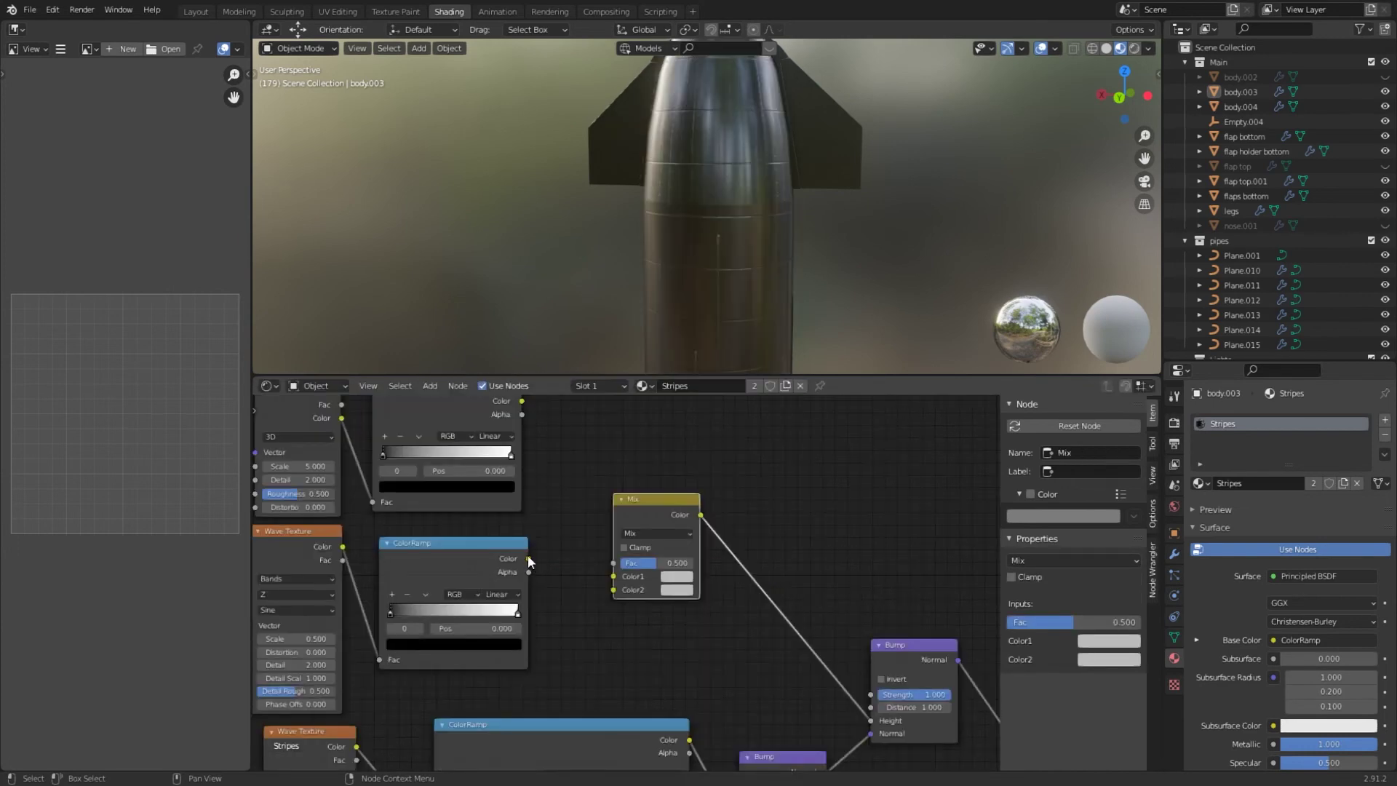
pyautogui.moveTo(528, 558); pyautogui.dragTo(613, 562)
pyautogui.scroll(-1, 580, 509)
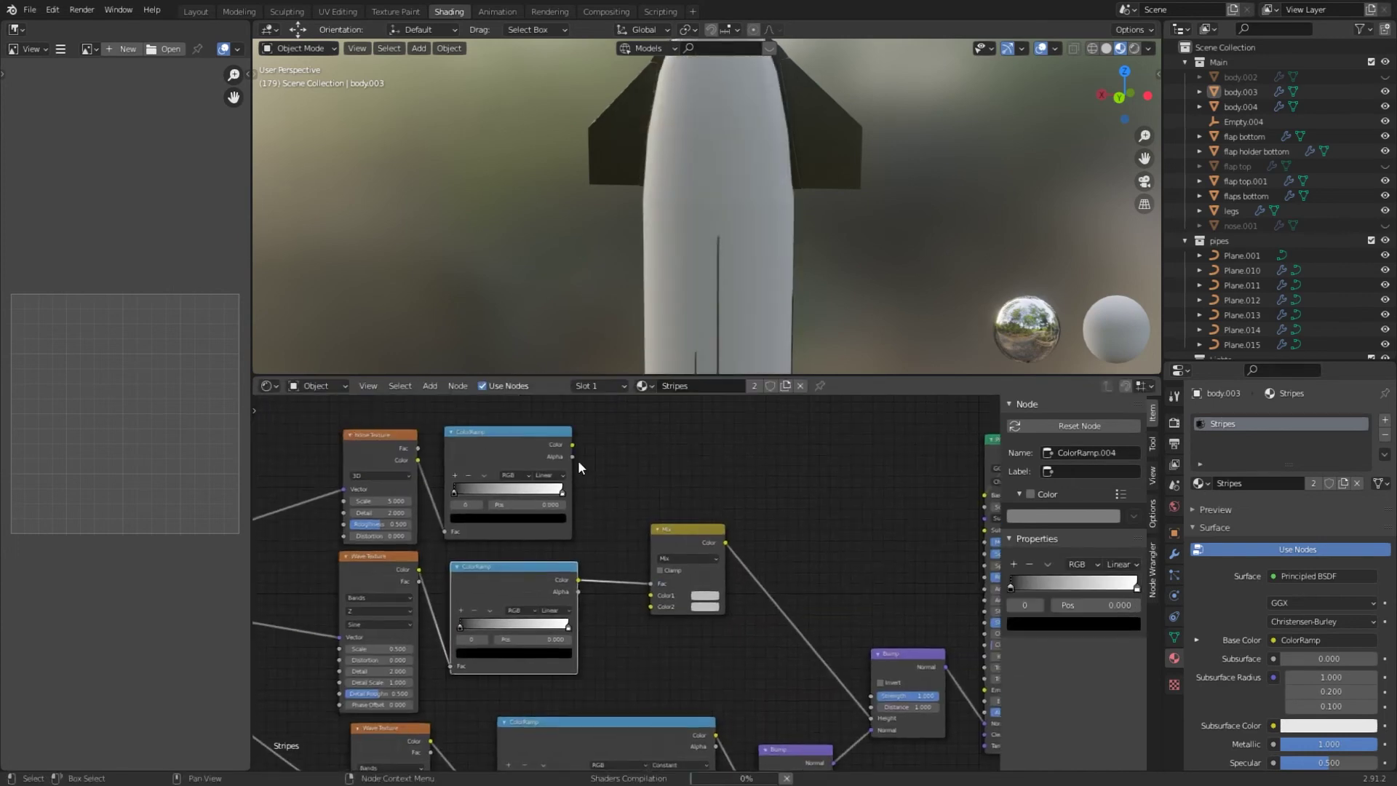
pyautogui.moveTo(572, 445); pyautogui.dragTo(651, 606)
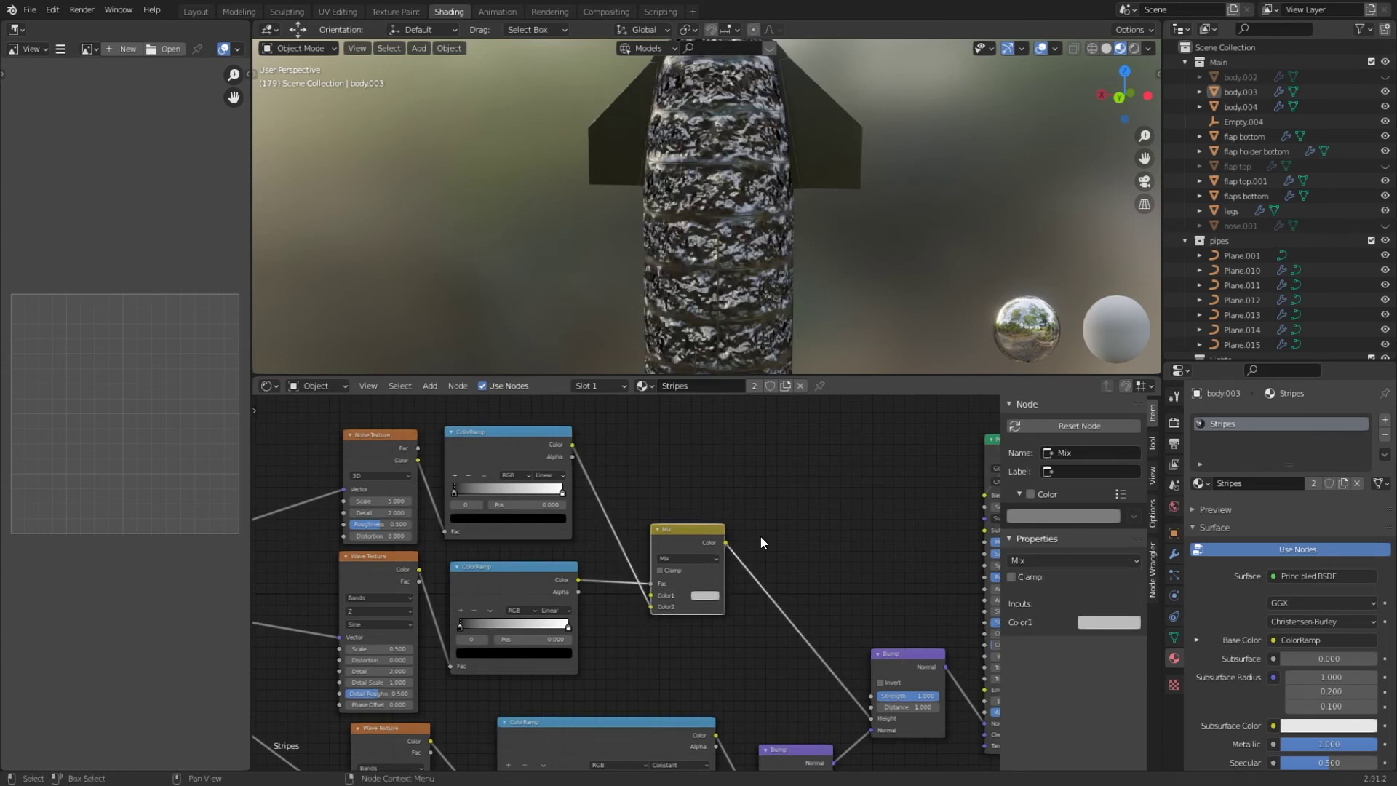
# Insert an Invert node on the link between the copied wave's ColorRamp and the Mix node's Fac.
pyautogui.hotkey('ctrl', 's')
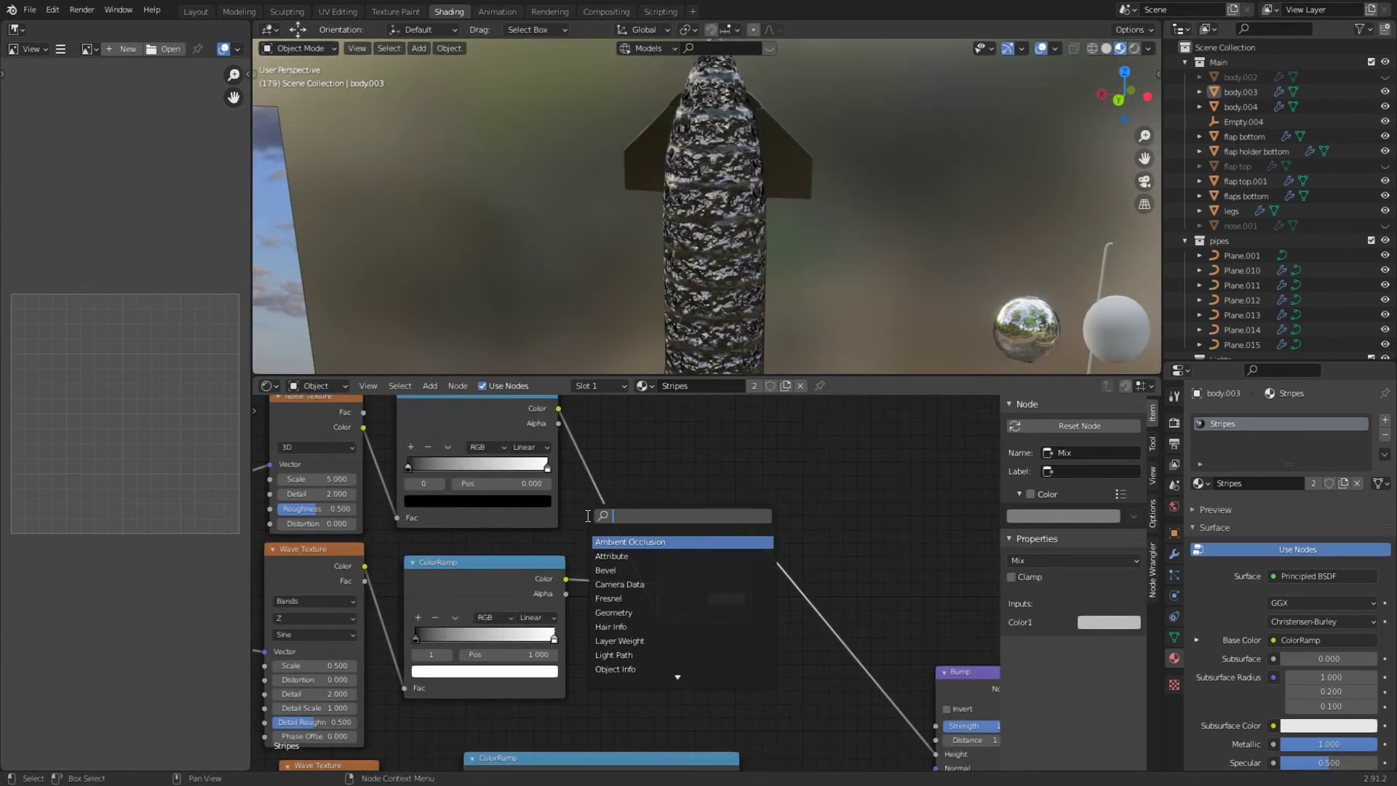
pyautogui.write('INVER')
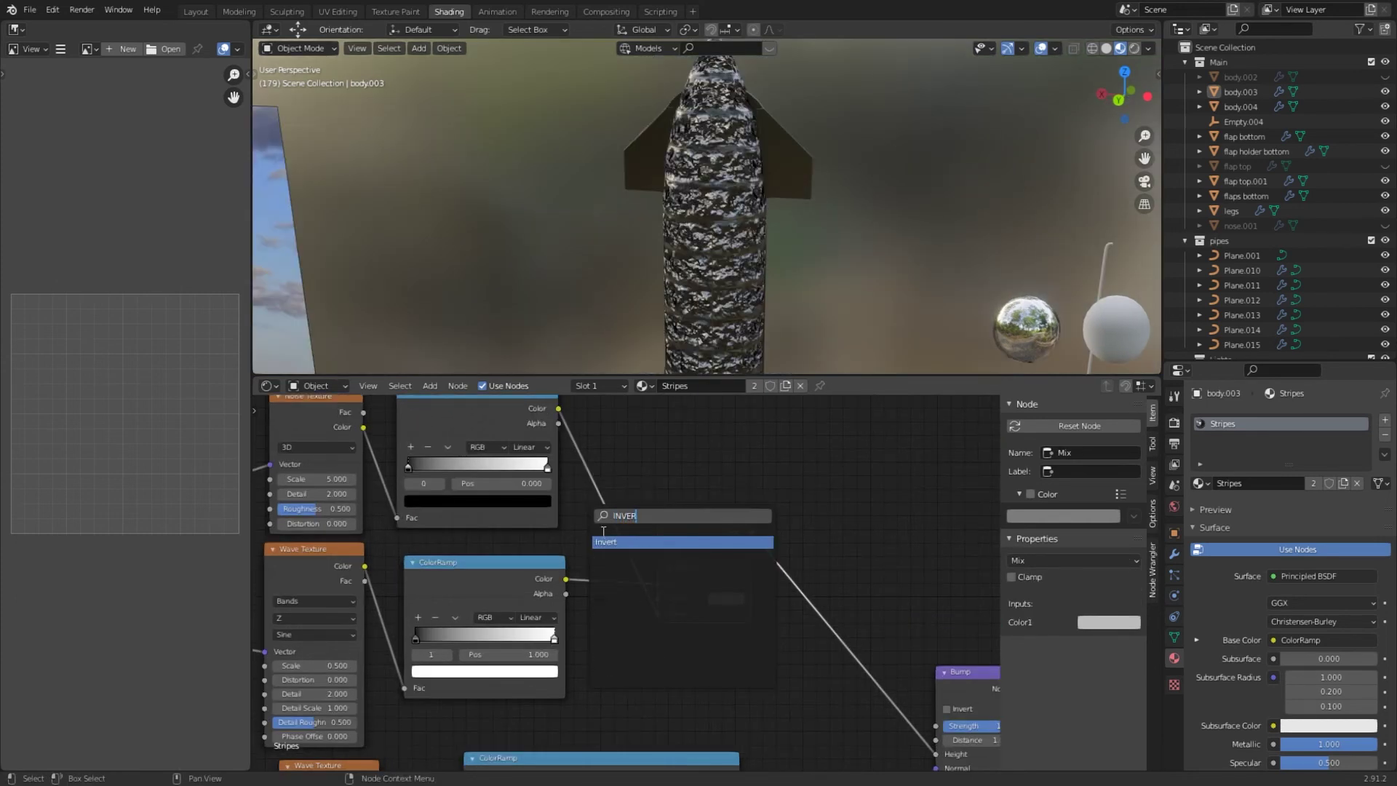
pyautogui.press('Return')
pyautogui.click(607, 575)
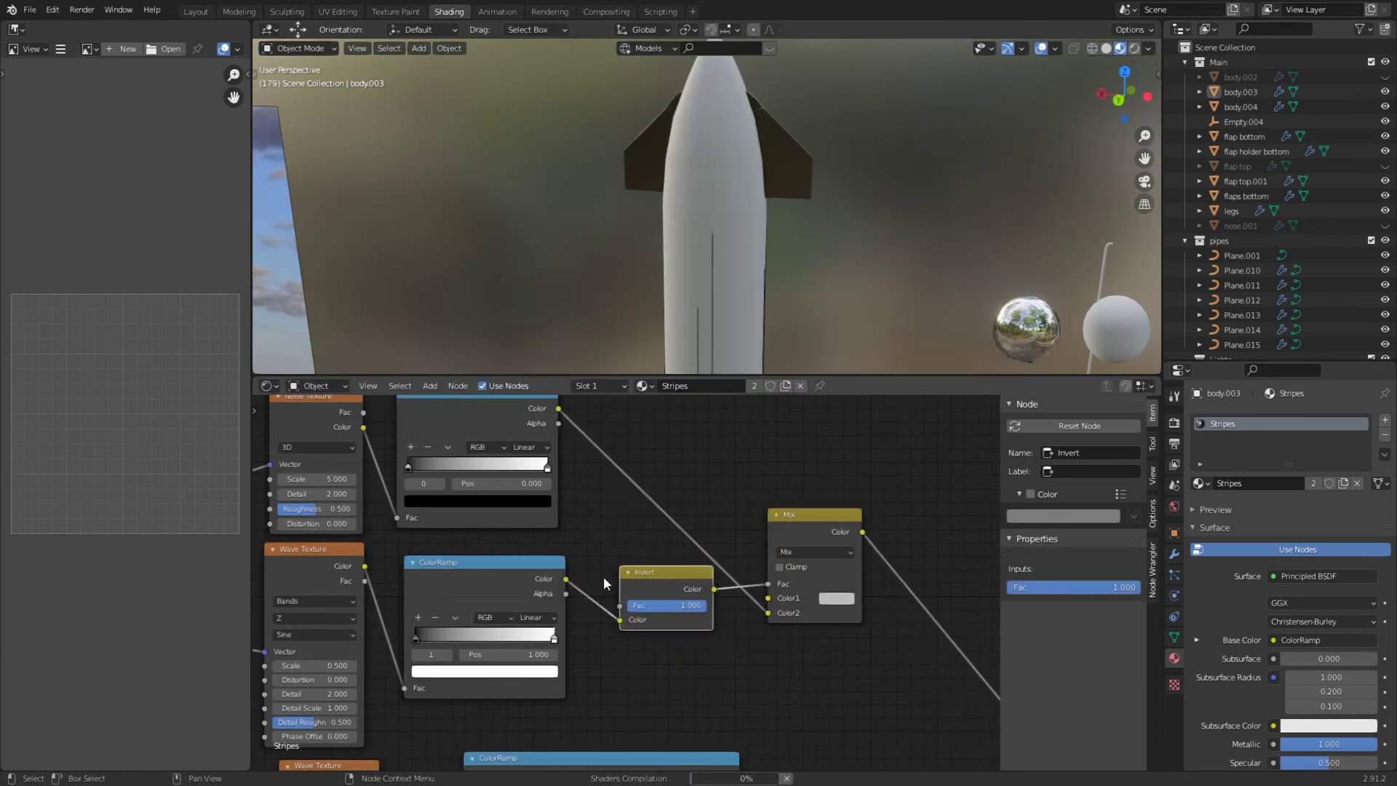
# Set the Strength of the Bump node fed by the Mix node to 0.05.
pyautogui.scroll(6, 788, 285)
pyautogui.scroll(-2, 788, 283)
pyautogui.moveTo(788, 279); pyautogui.dragTo(804, 249, button='middle')
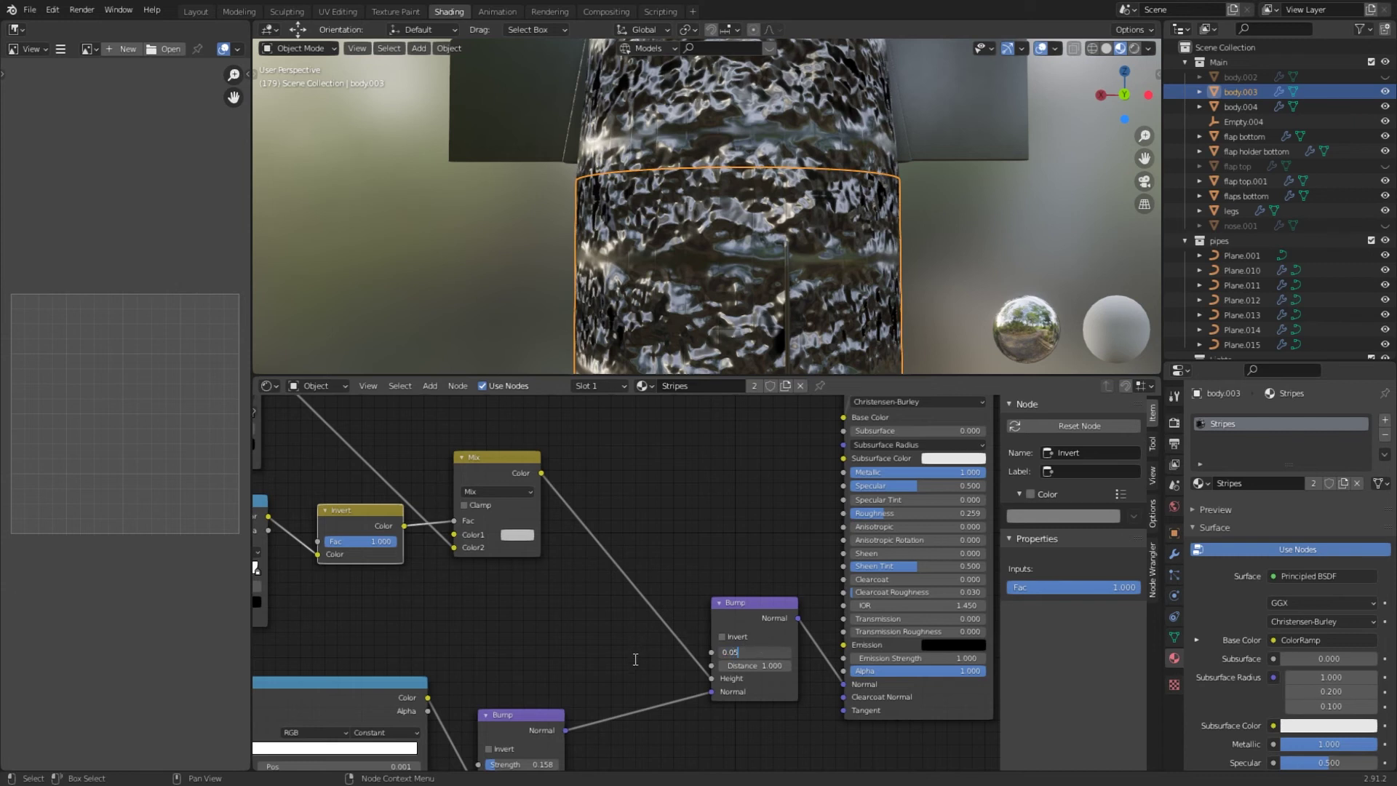
pyautogui.press('Return')
# Inspect the bump detail up close on the rocket body and lower the same Bump node's Distance.
pyautogui.scroll(-3, 812, 240)
pyautogui.moveTo(811, 244); pyautogui.dragTo(834, 250, button='middle')
pyautogui.click(846, 244)
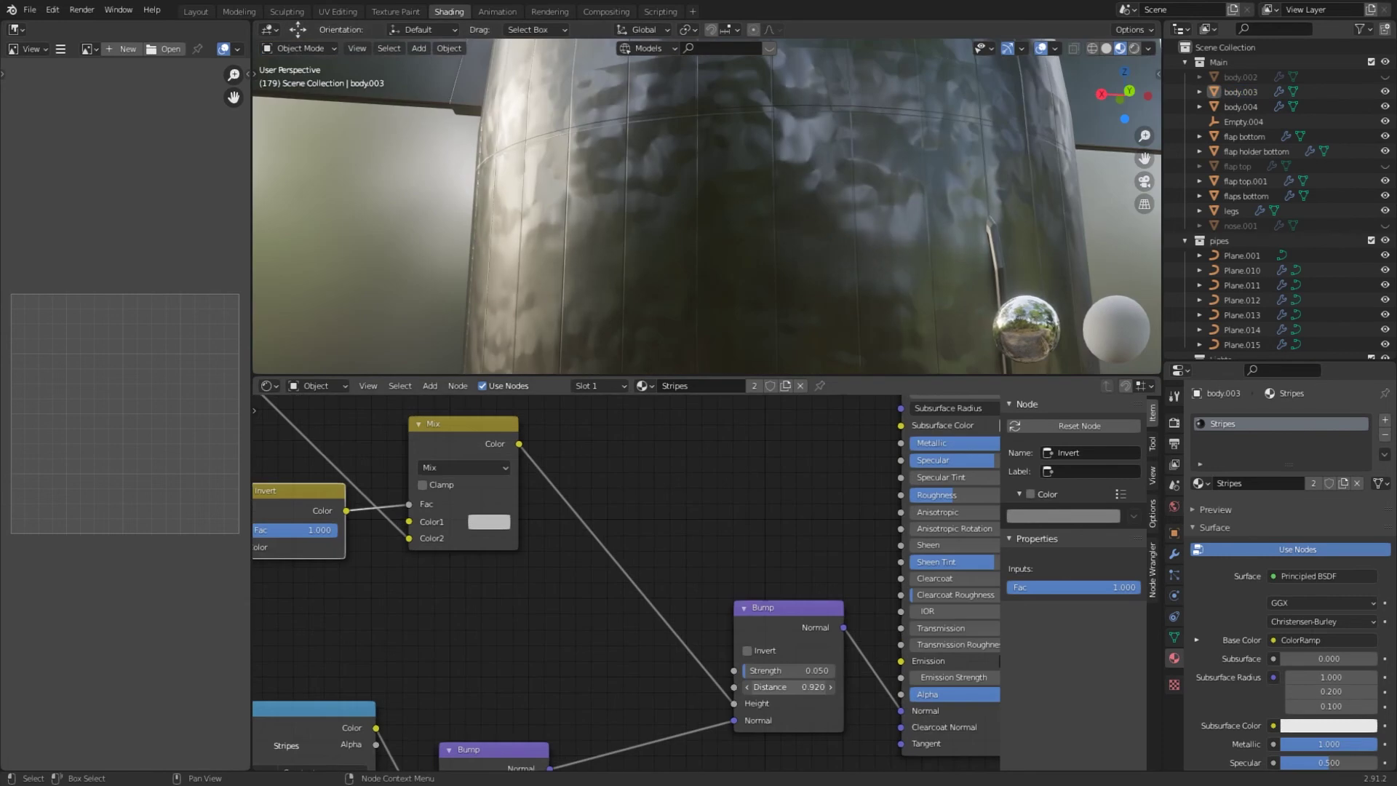
pyautogui.moveTo(789, 687); pyautogui.dragTo(763, 687)
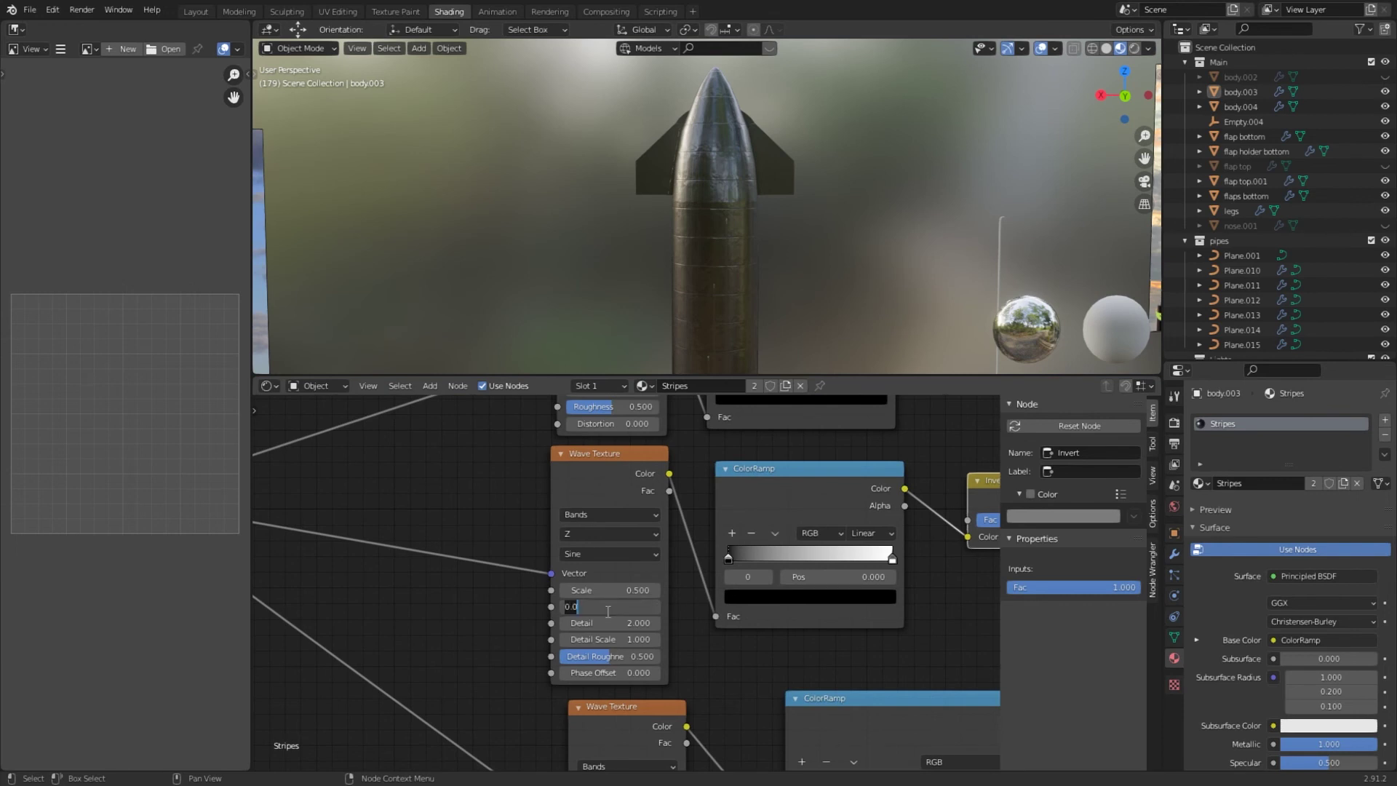
# Set the copied Wave Texture's Distortion to -4, Detail to 1.7 and Detail Scale to 19, and move its ColorRamp's white stop inward.
pyautogui.press('Return')
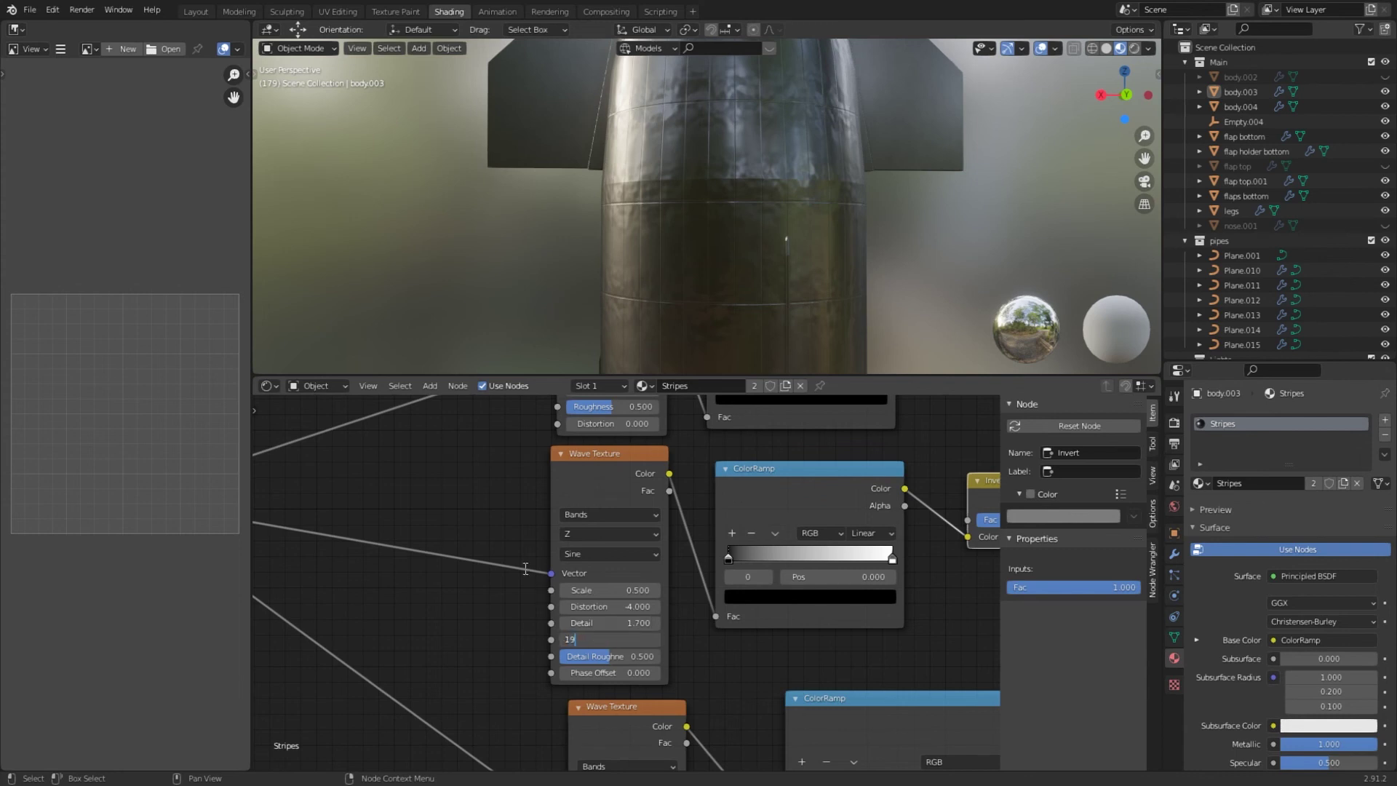
pyautogui.press('Return')
pyautogui.moveTo(893, 559); pyautogui.dragTo(842, 559)
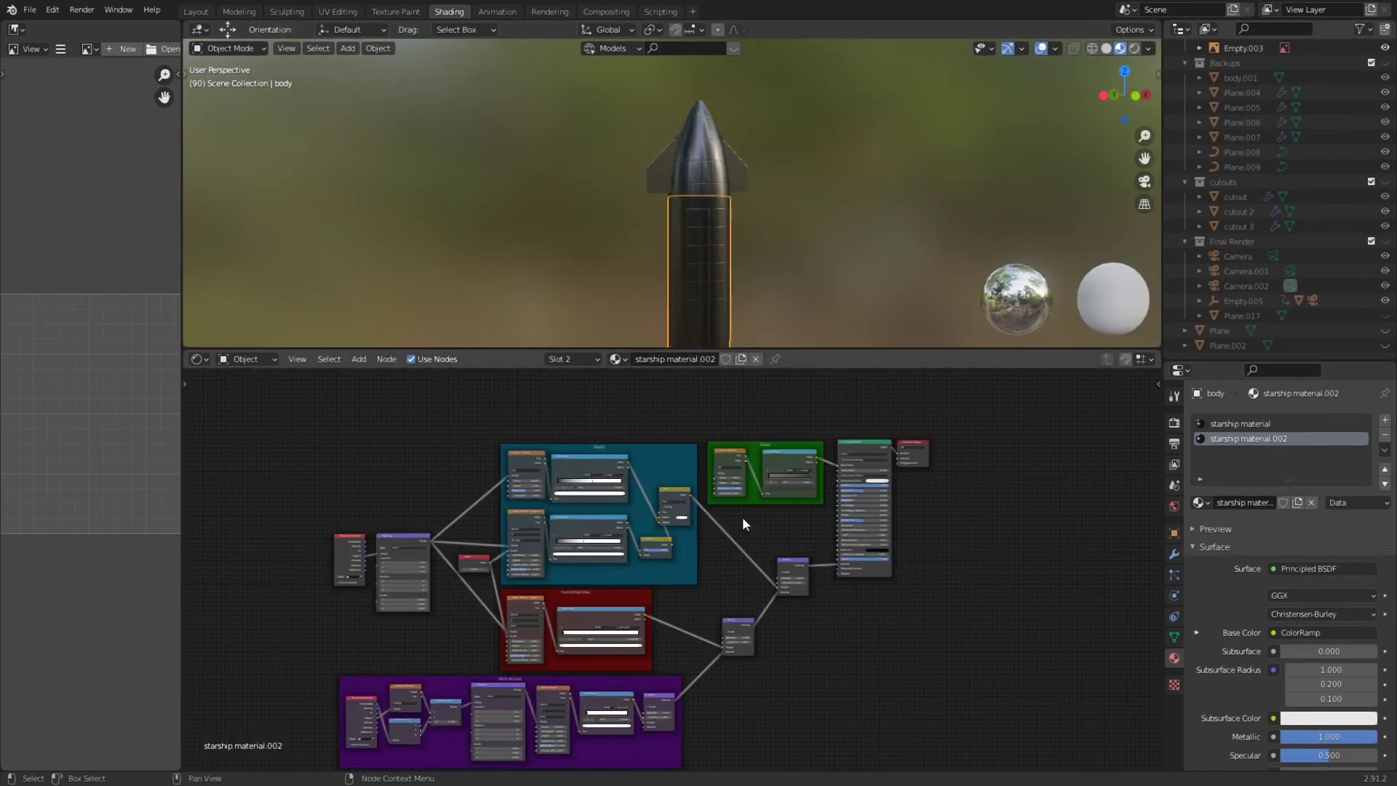
# Examine the framed node layout of the body's starship material.002 and of the top flaps' Material.006.
pyautogui.press('Home')
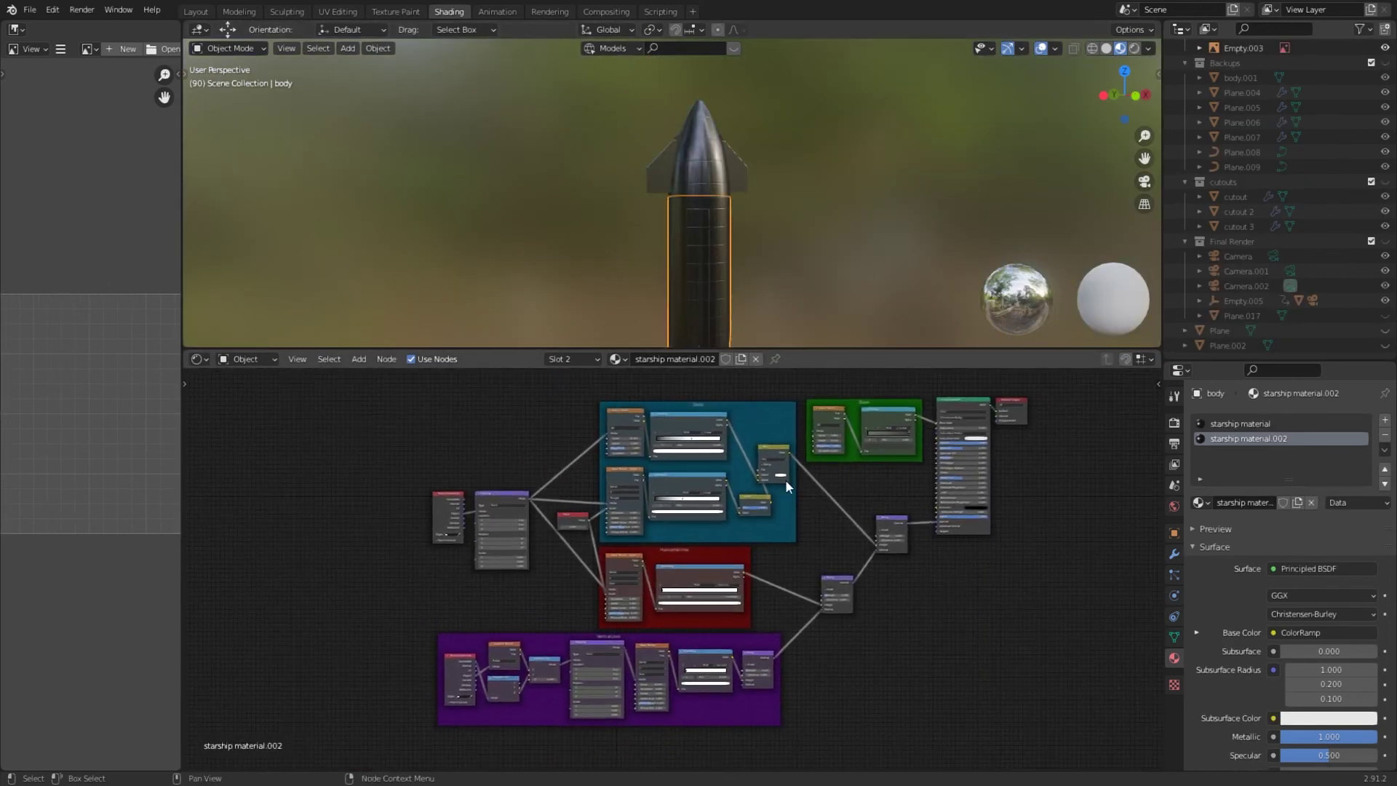
pyautogui.click(741, 181)
pyautogui.press('Home')
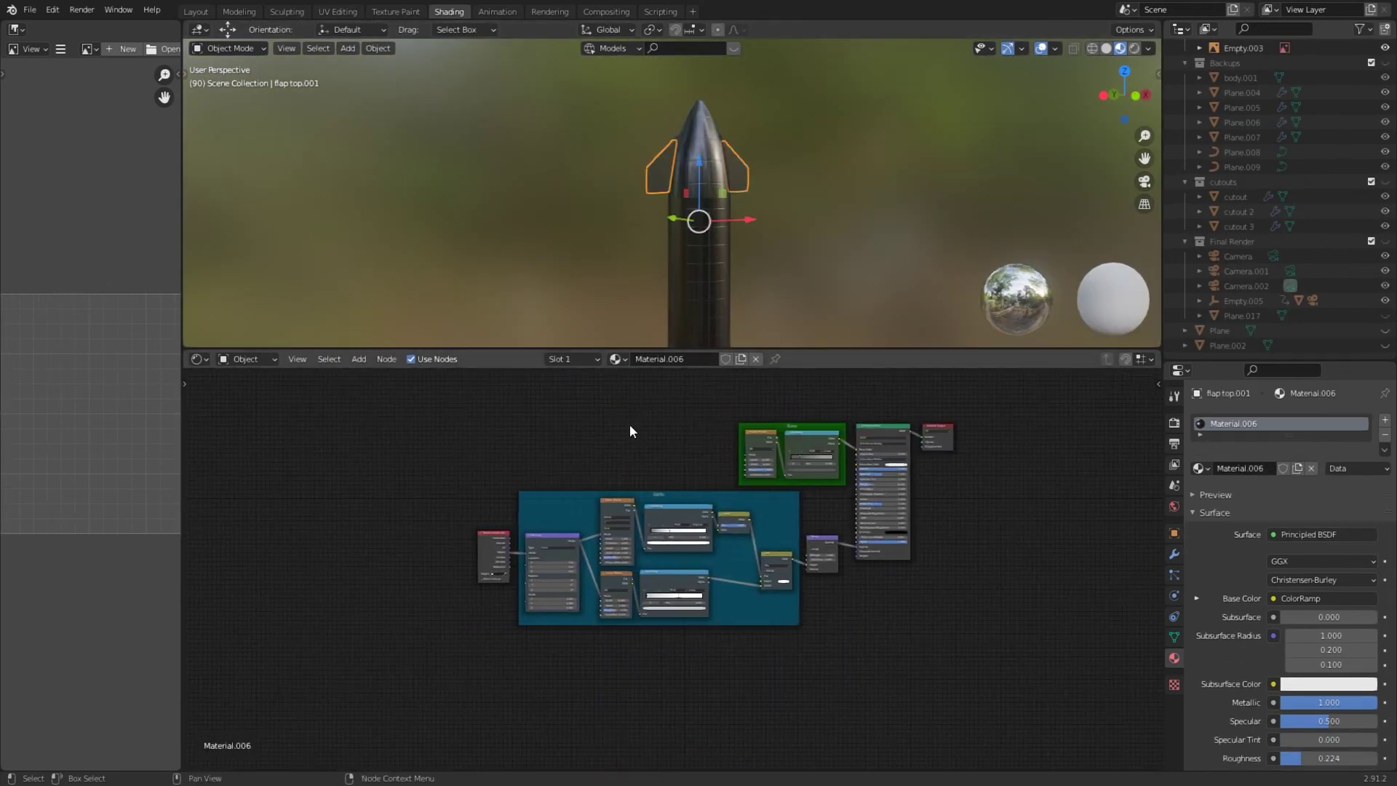
pyautogui.scroll(2, 560, 420)
pyautogui.moveTo(561, 421); pyautogui.dragTo(524, 474, button='middle')
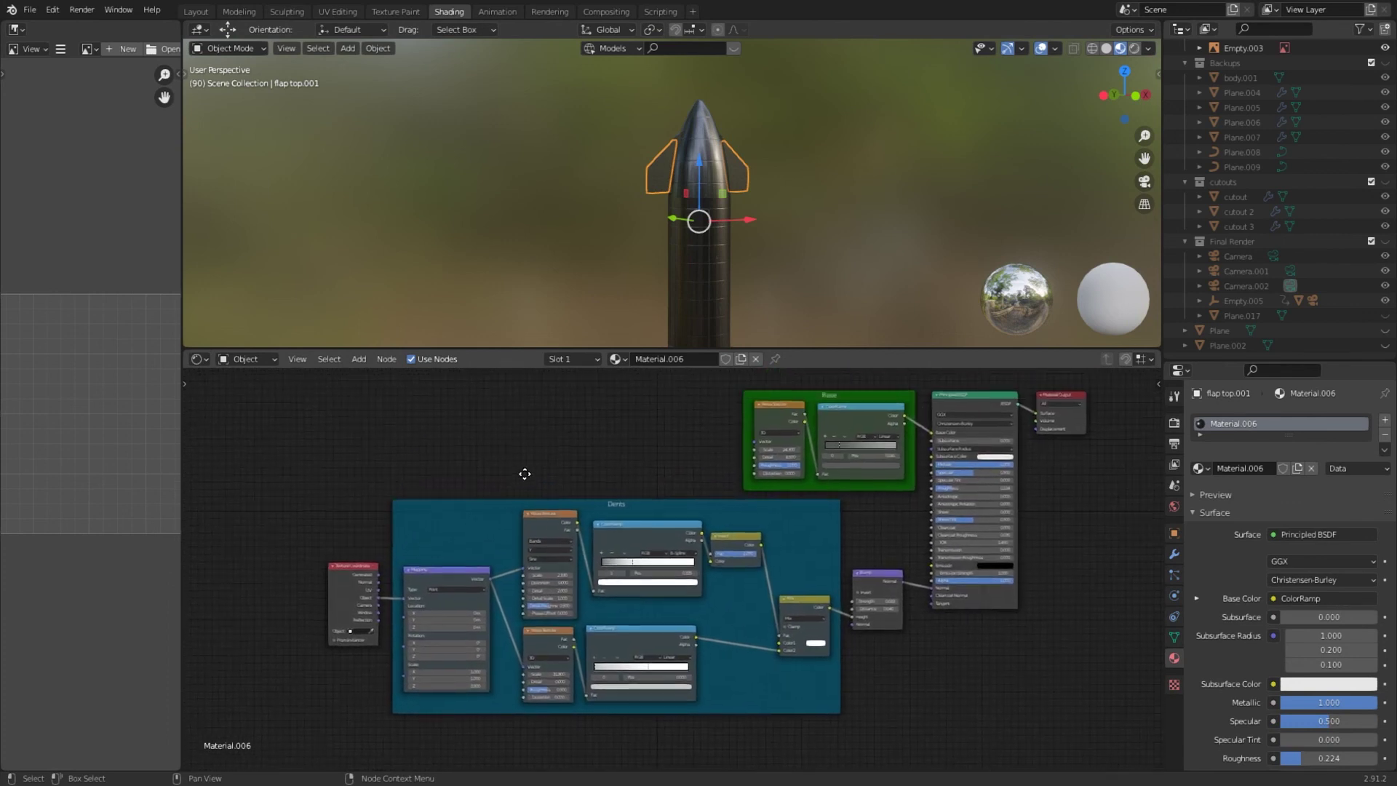
# Select the nose section and examine the node network of its starship material.001 from the texture coordinates to the Material Output.
pyautogui.click(727, 155)
pyautogui.moveTo(427, 536); pyautogui.dragTo(780, 500, button='middle')
pyautogui.moveTo(798, 566); pyautogui.dragTo(851, 527, button='middle')
pyautogui.scroll(5, 634, 552)
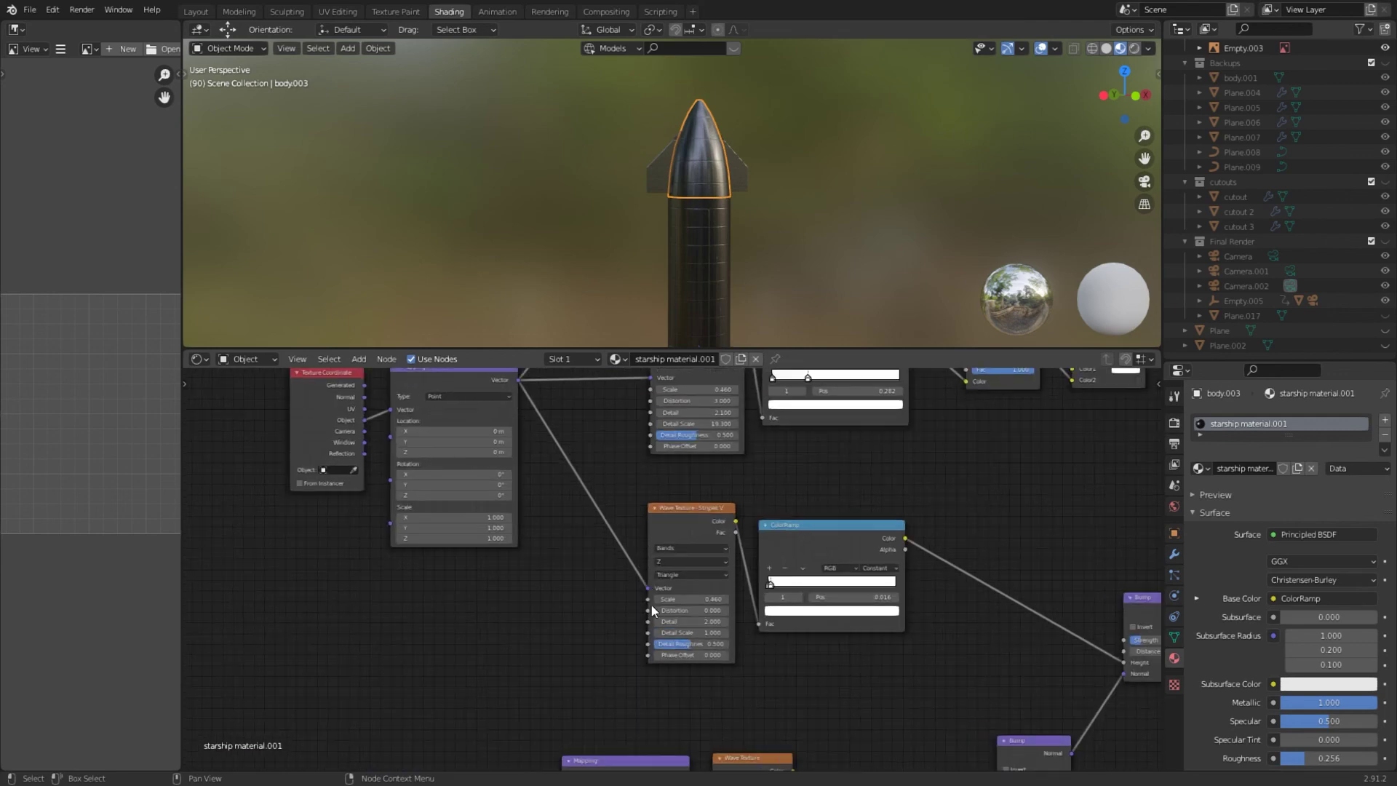
pyautogui.moveTo(772, 461); pyautogui.dragTo(533, 654, button='middle')
pyautogui.moveTo(819, 446); pyautogui.dragTo(476, 530, button='middle')
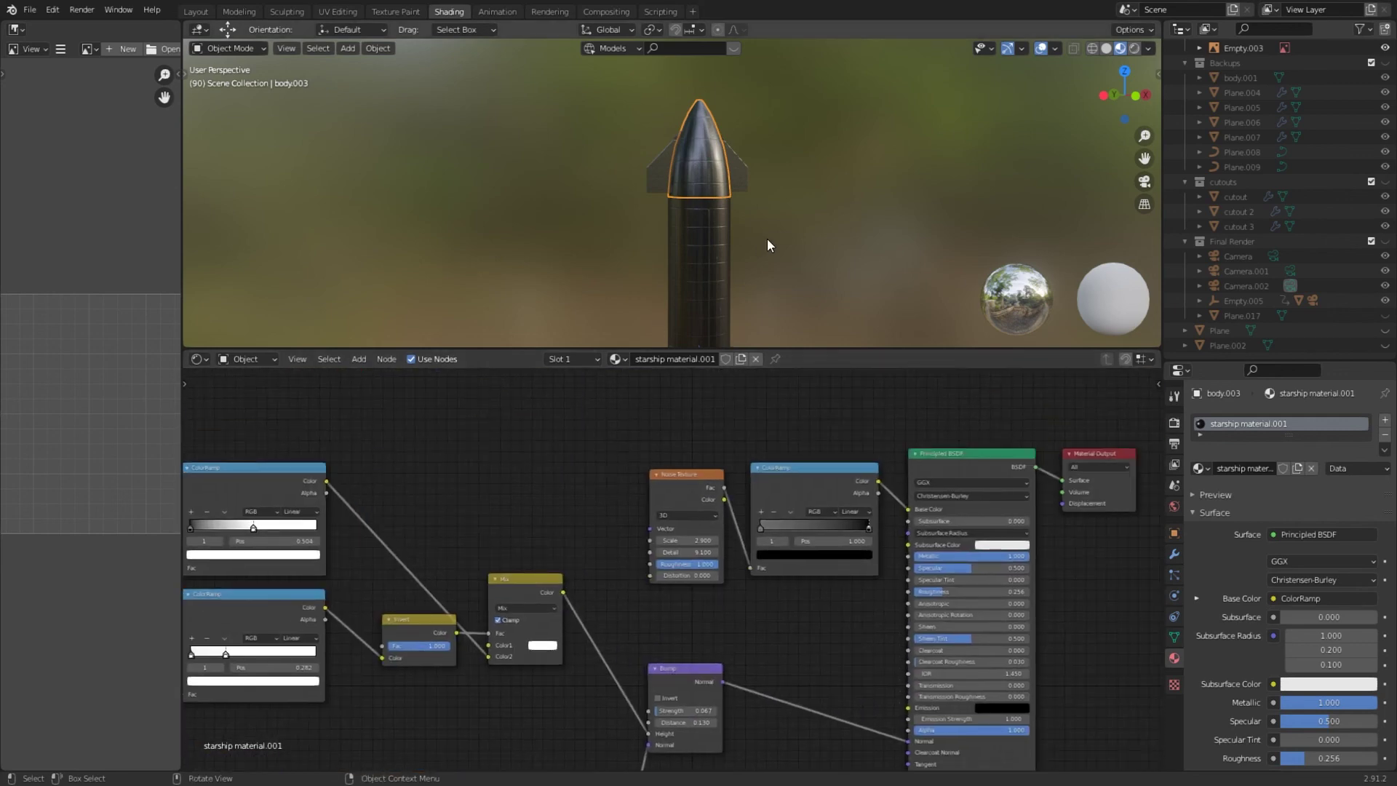